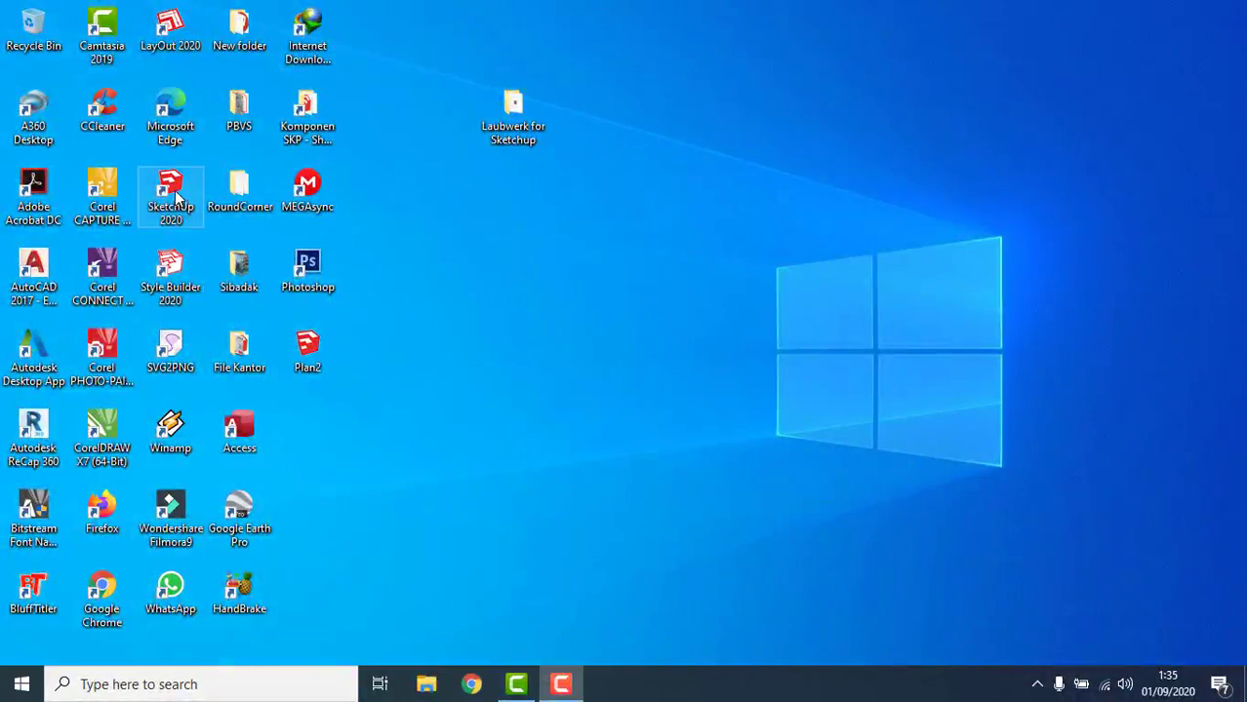
- Launch SketchUp 2020 from its desktop shortcut's context menu
right_click(175, 194)
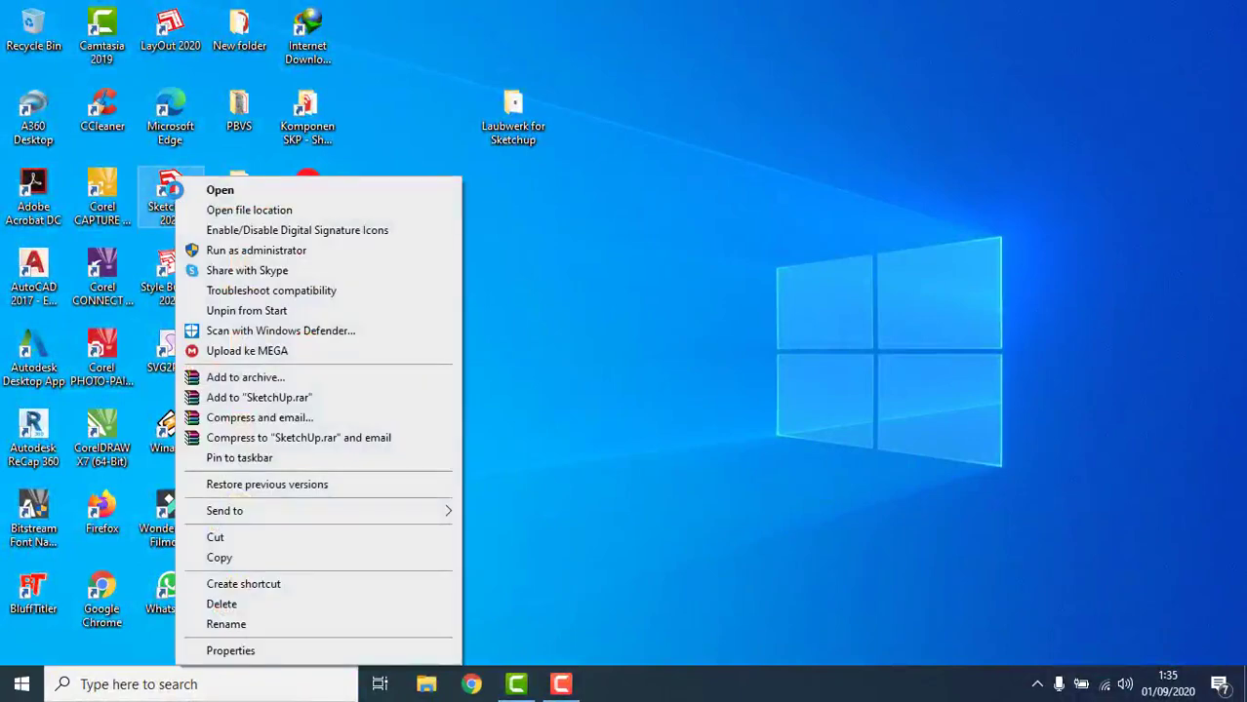
left_click(217, 191)
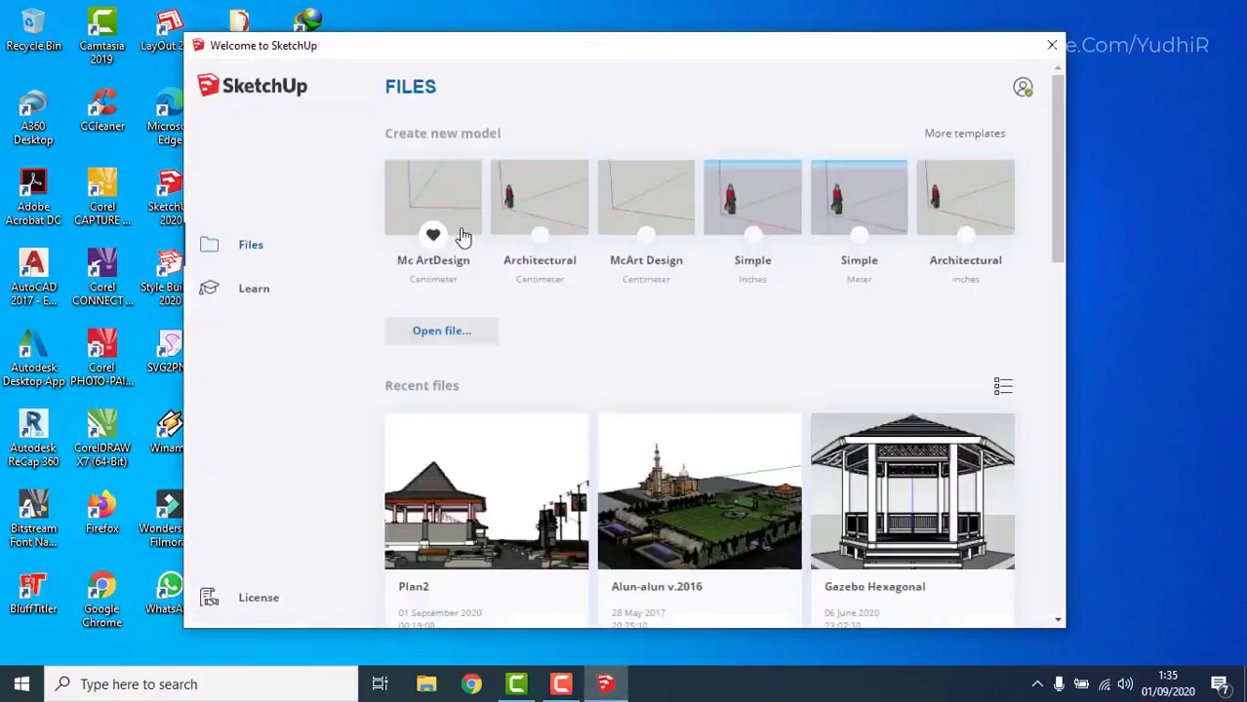
- Start a new model from the Mc ArtDesign template and bring up the View > Toolbars list
left_click(463, 210)
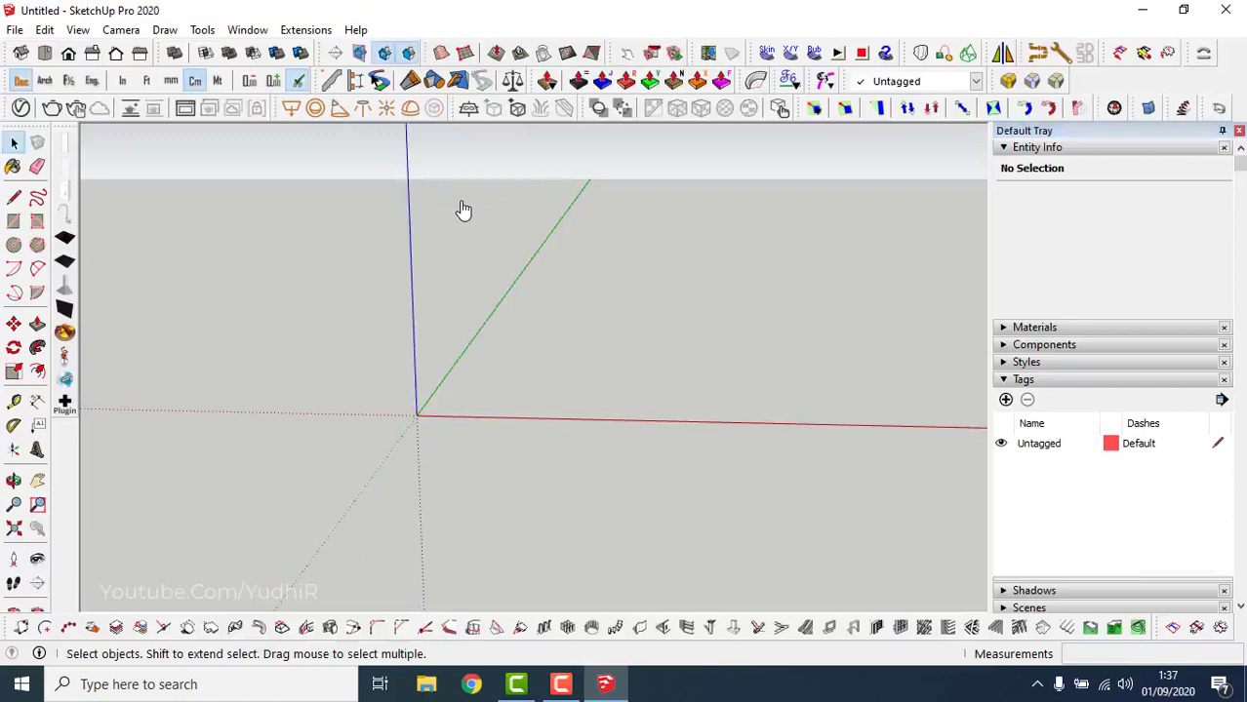
left_click(79, 30)
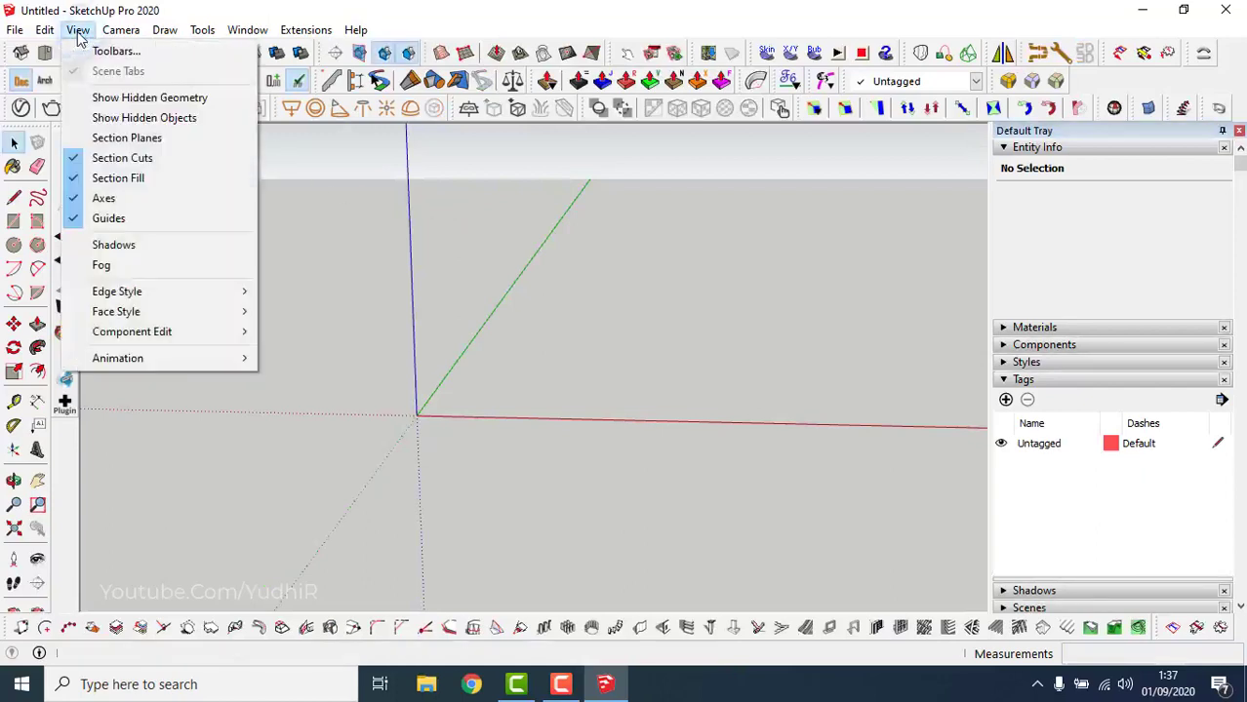
left_click(101, 55)
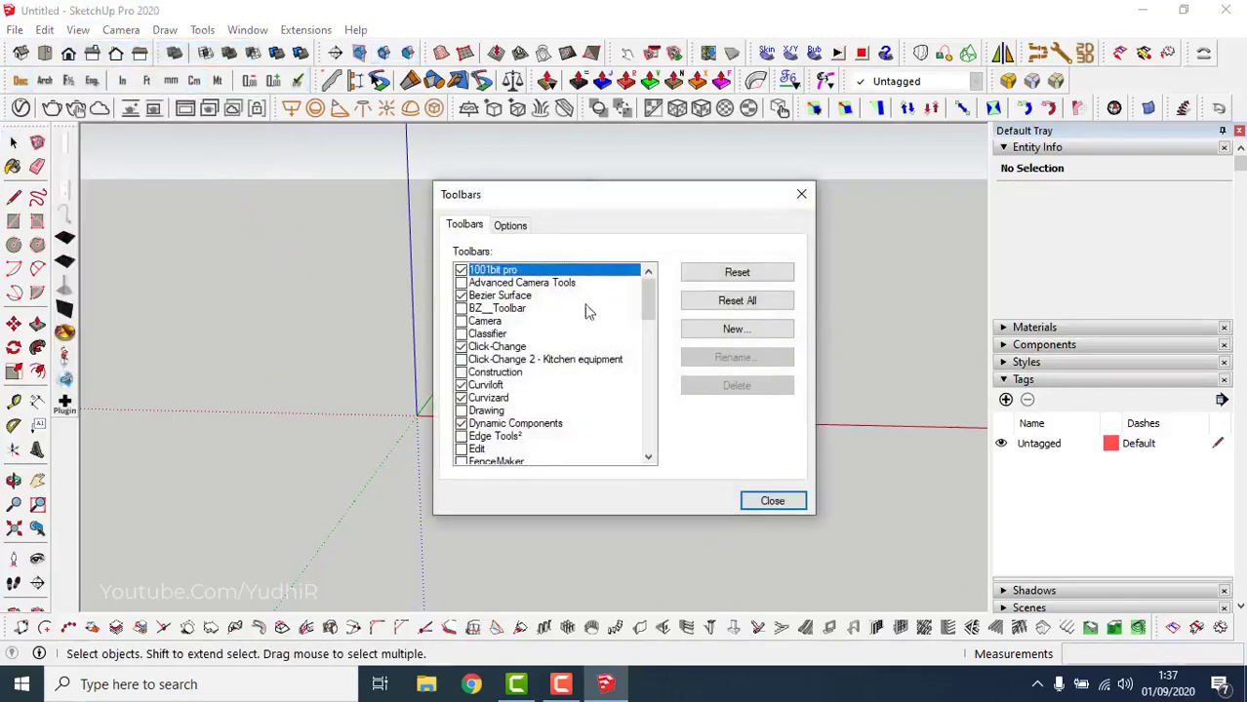
- Scroll through the enabled toolbars, close the Toolbars dialog and quit SketchUp
mouse_move(651, 306)
left_mouse_down()
mouse_move(667, 366)
mouse_move(664, 433)
left_mouse_up()
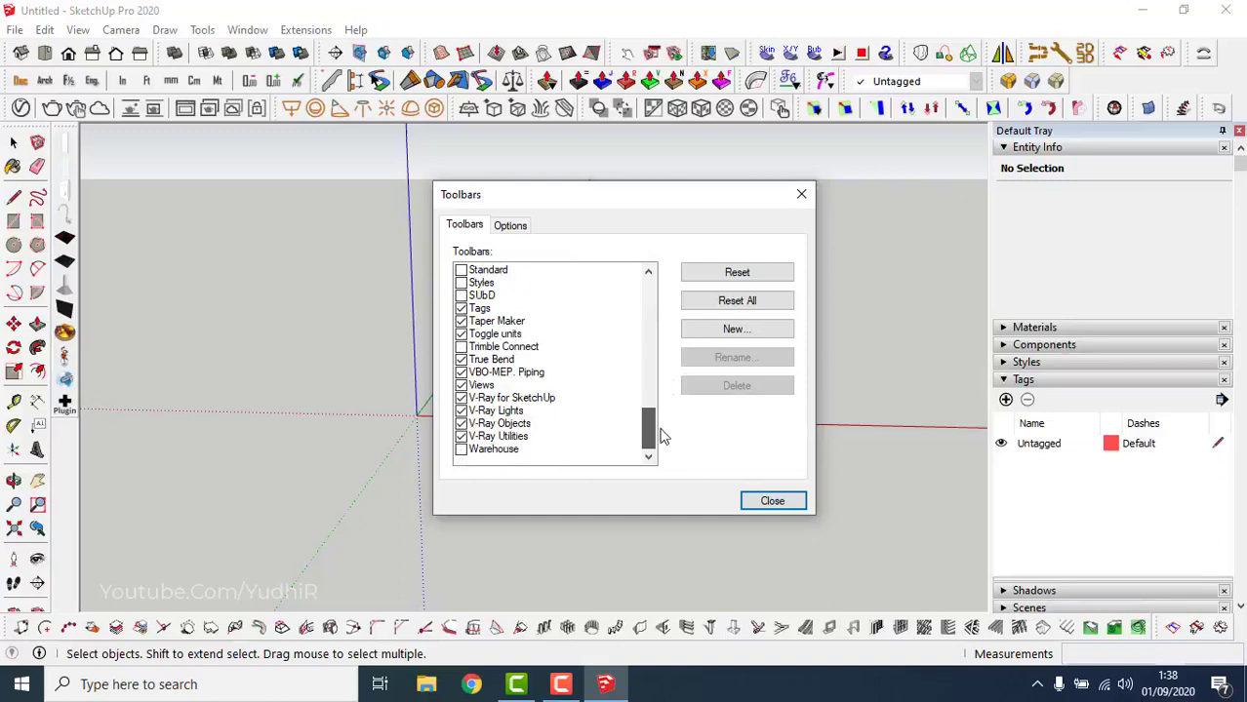
mouse_move(664, 436)
left_mouse_down()
mouse_move(655, 335)
mouse_move(668, 292)
left_mouse_up()
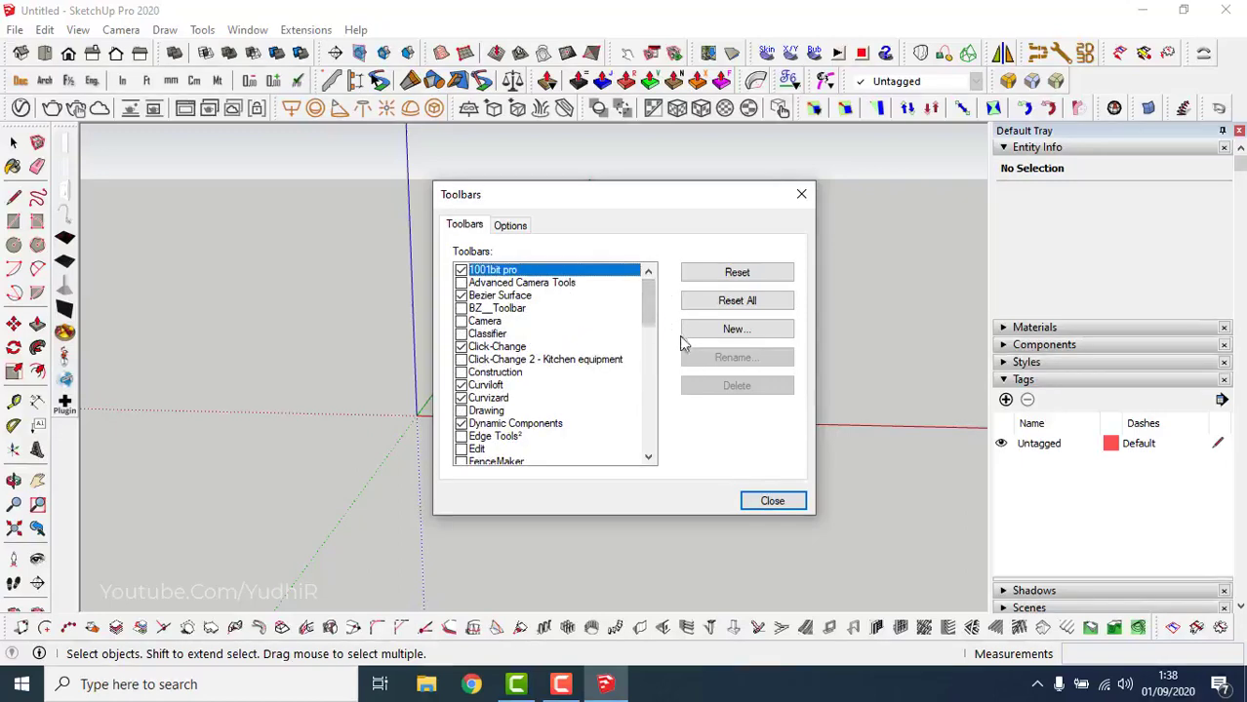
left_click(760, 500)
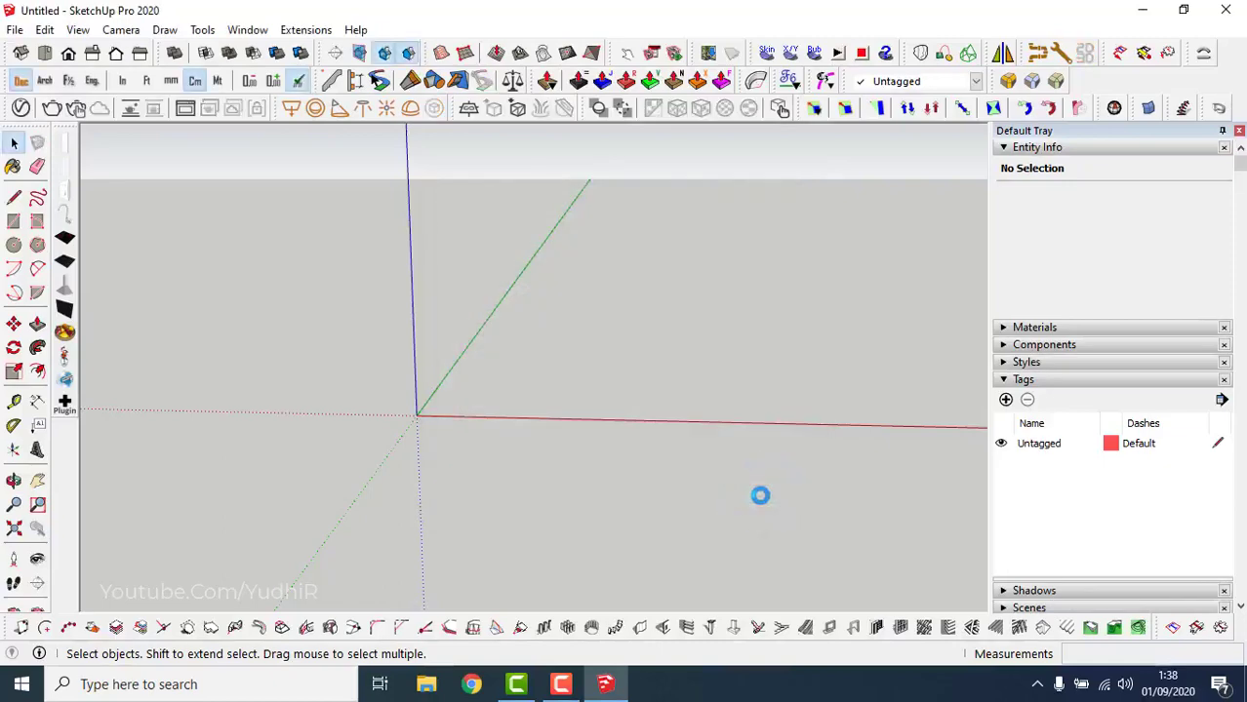
left_click(1227, 11)
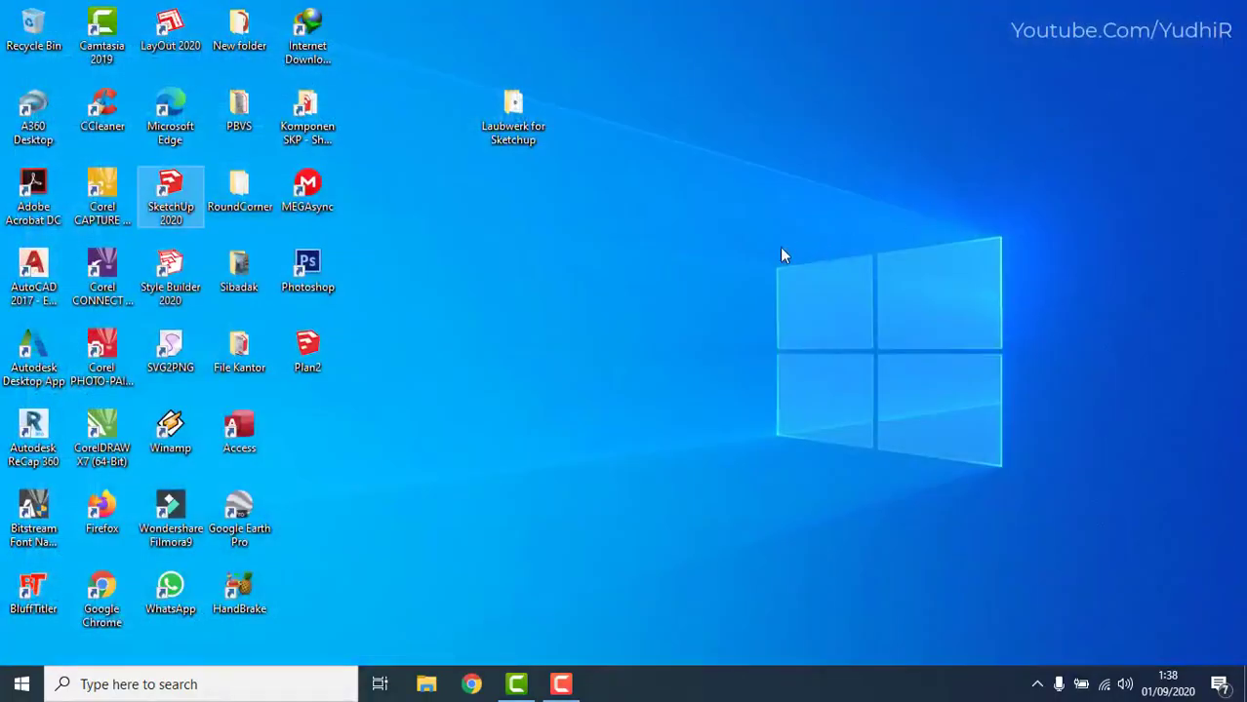
right_click(684, 234)
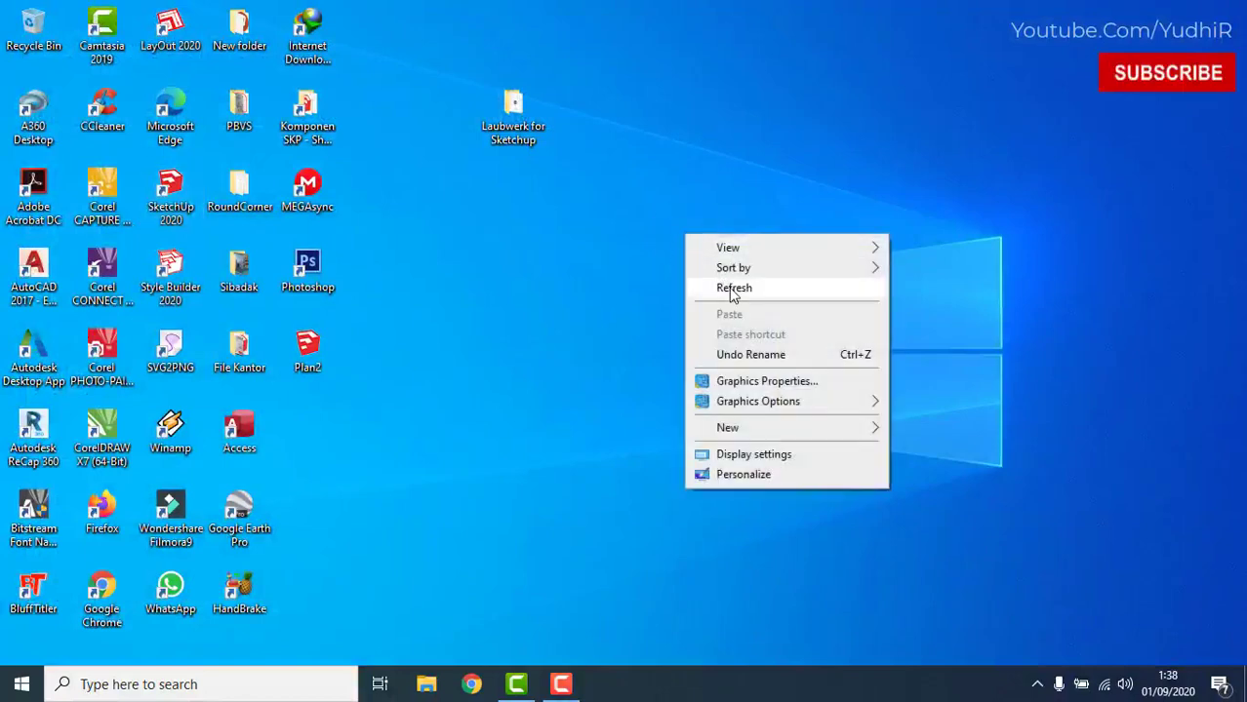
left_click(724, 289)
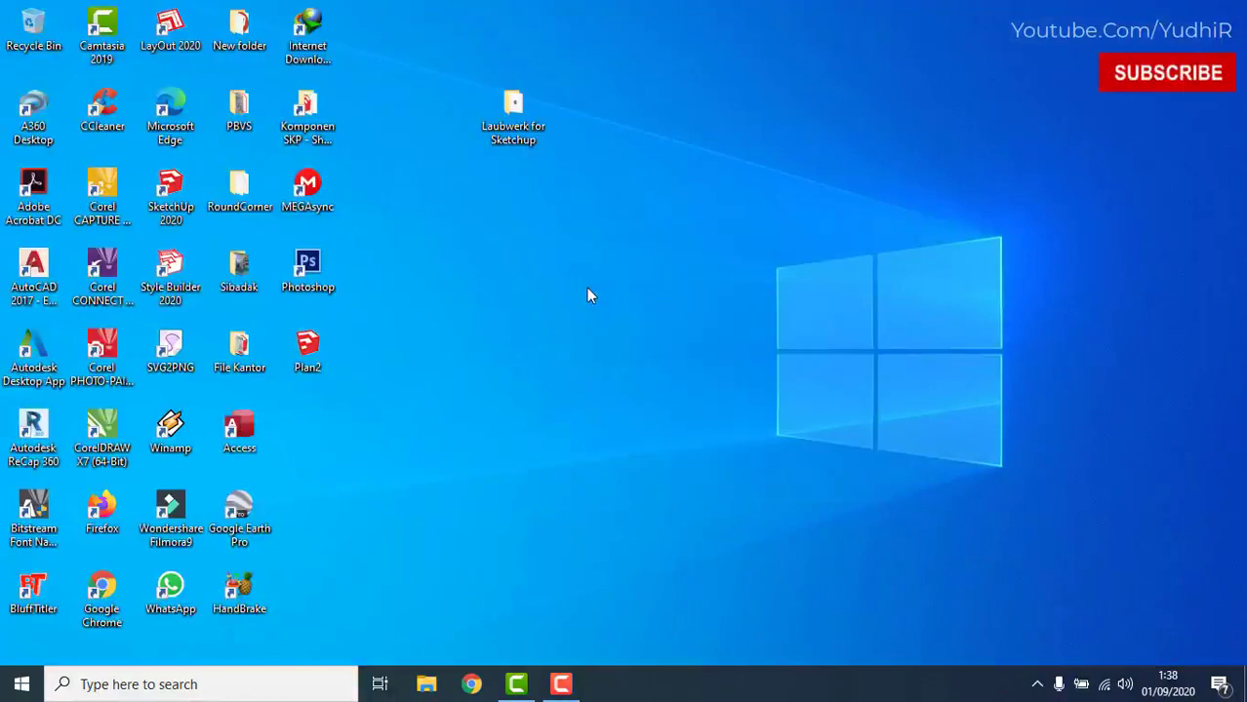
left_click(425, 686)
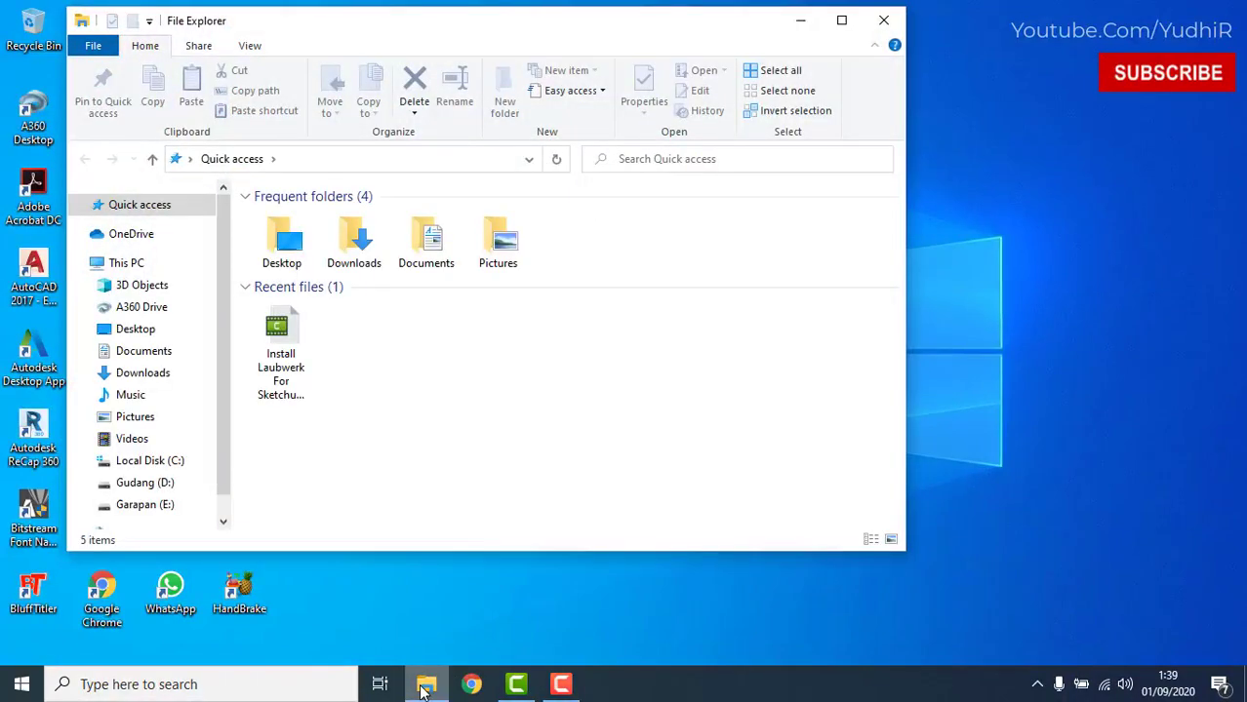
left_click(327, 159)
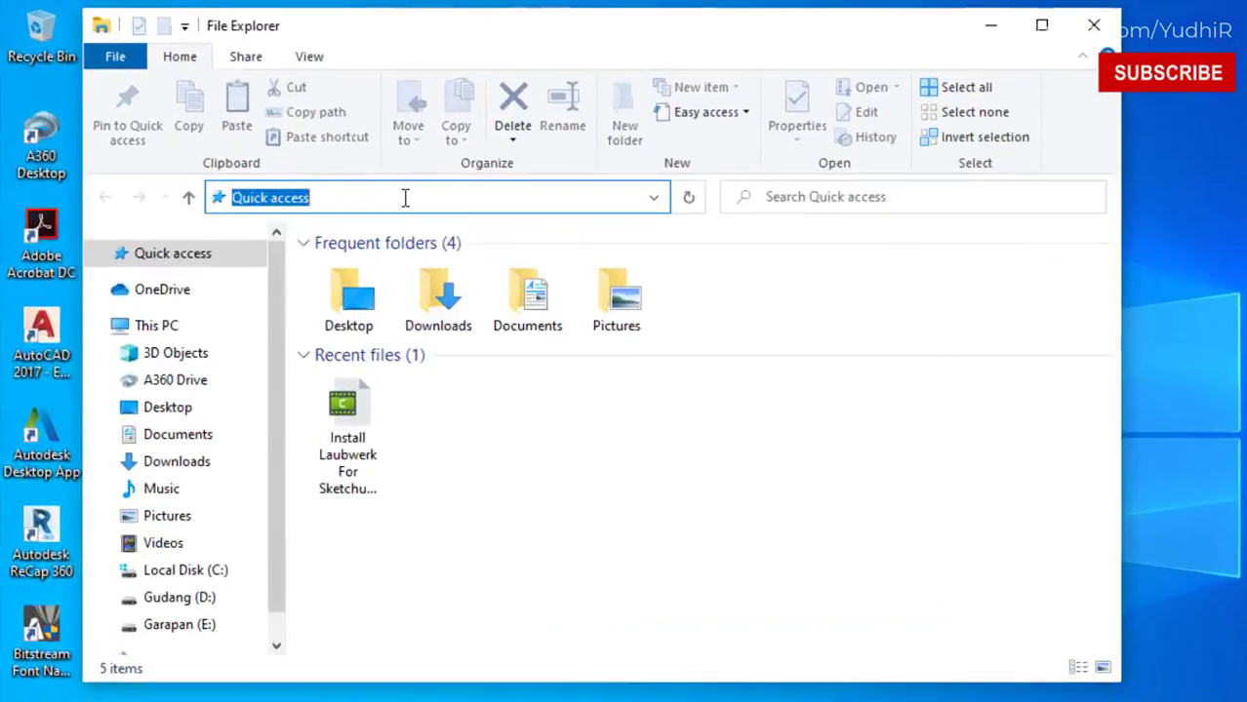
type("%")
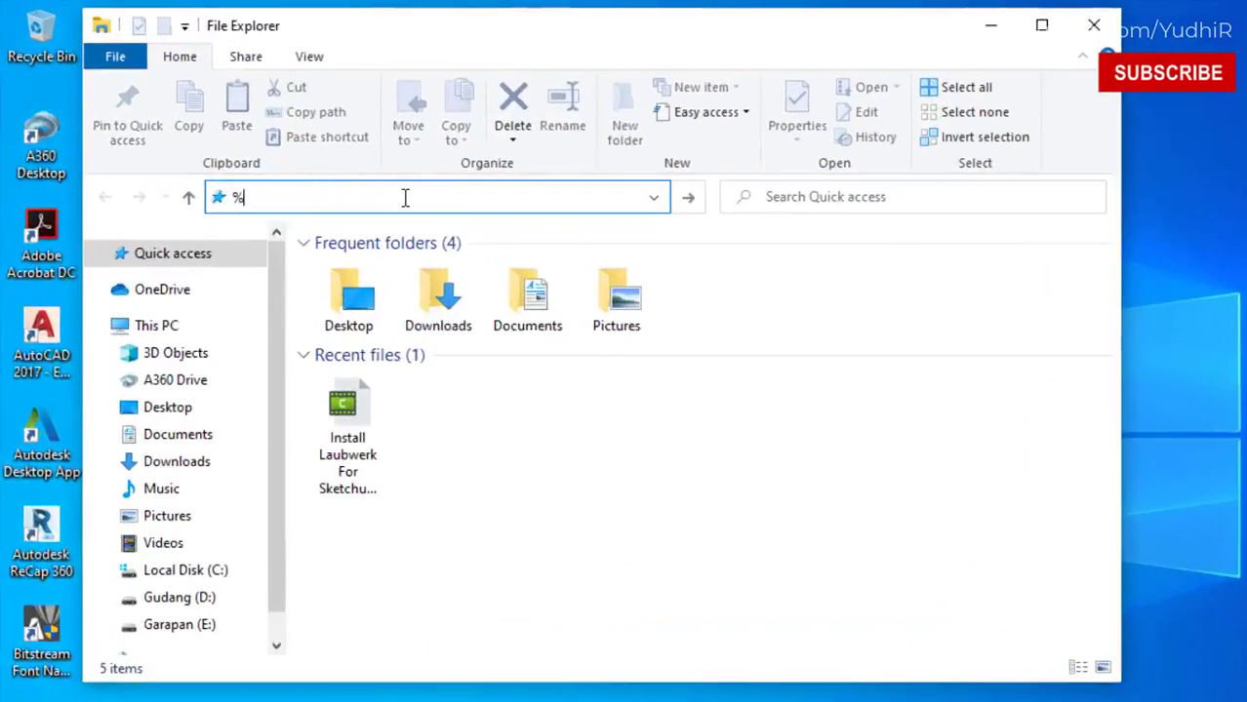
type("programdata%")
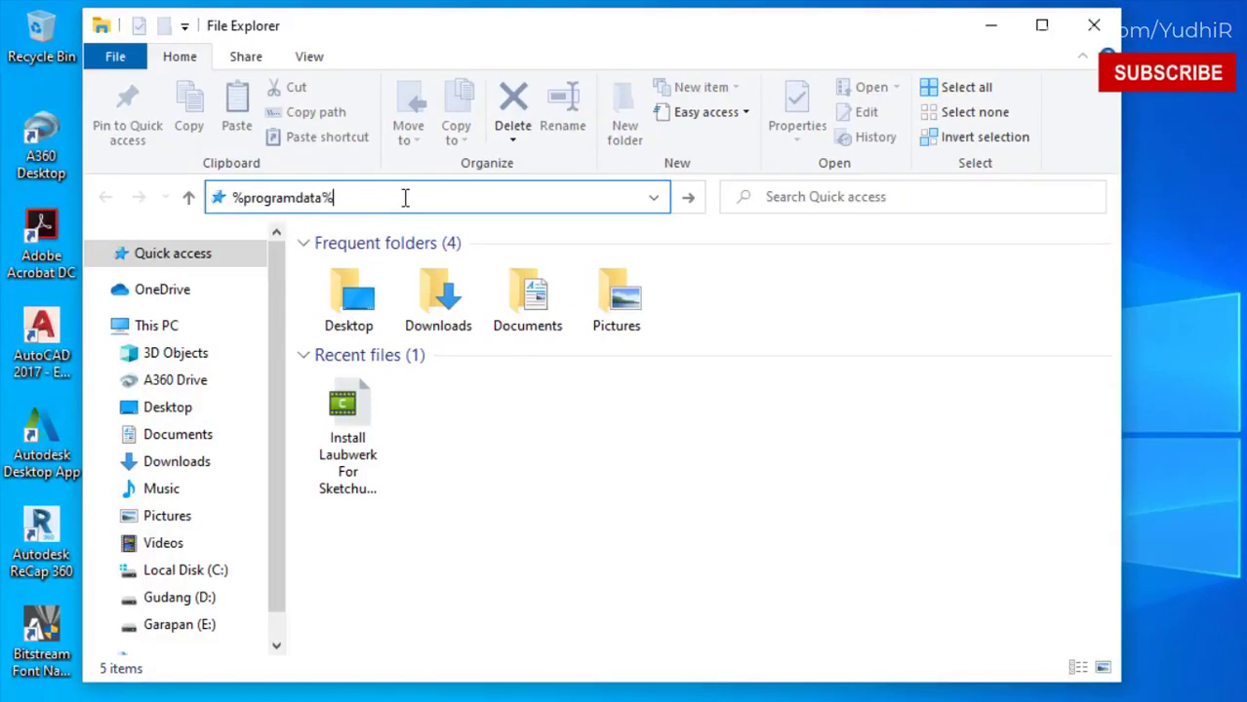
key("Return")
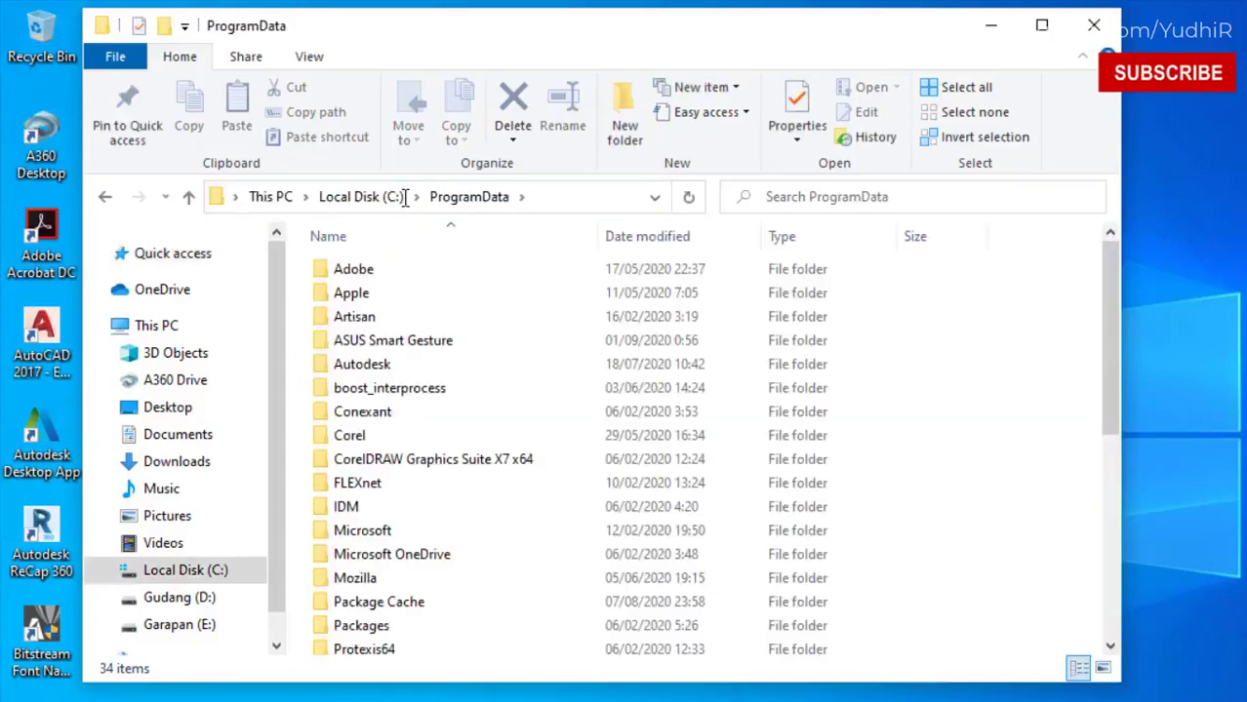
scroll(499, 409, "down", 2)
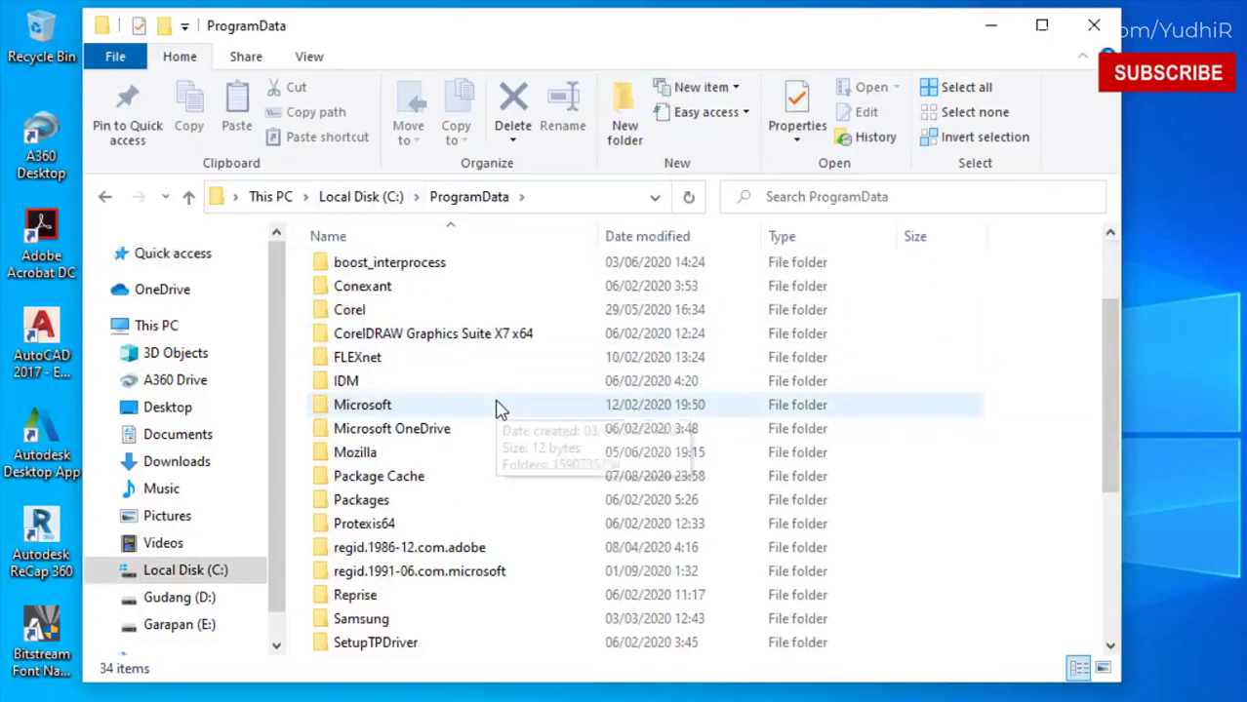
scroll(499, 409, "down", 1)
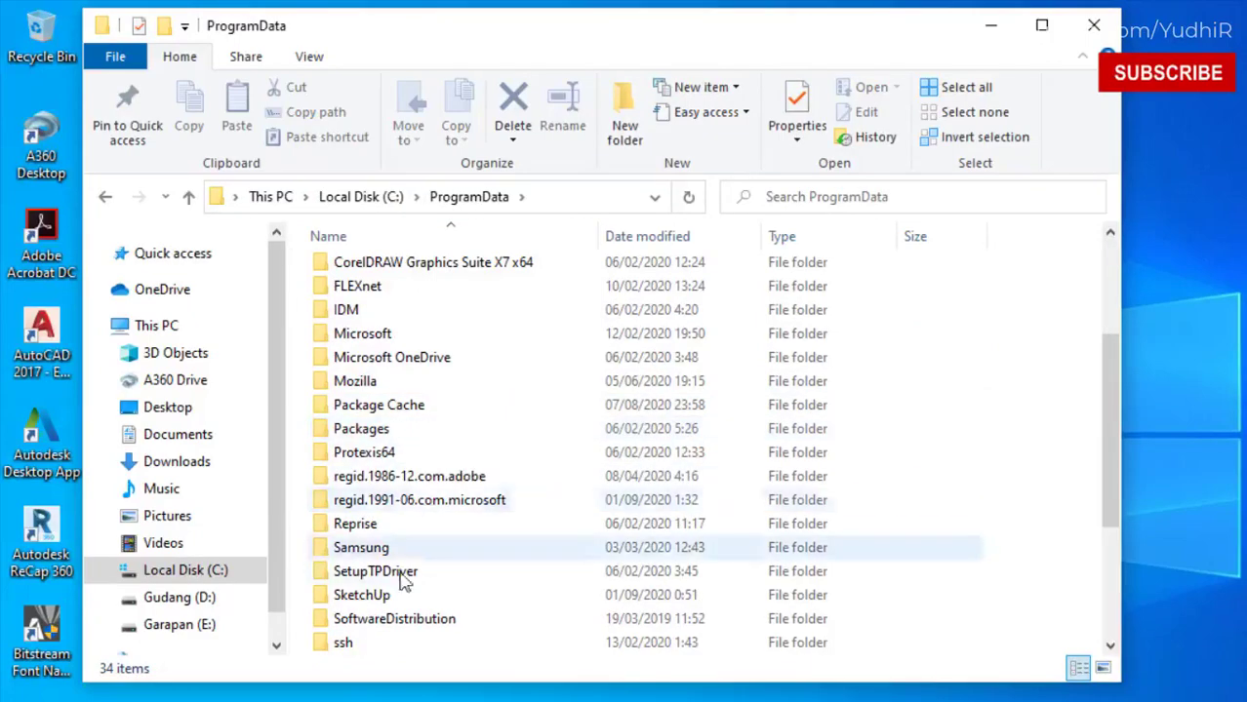
double_click(368, 597)
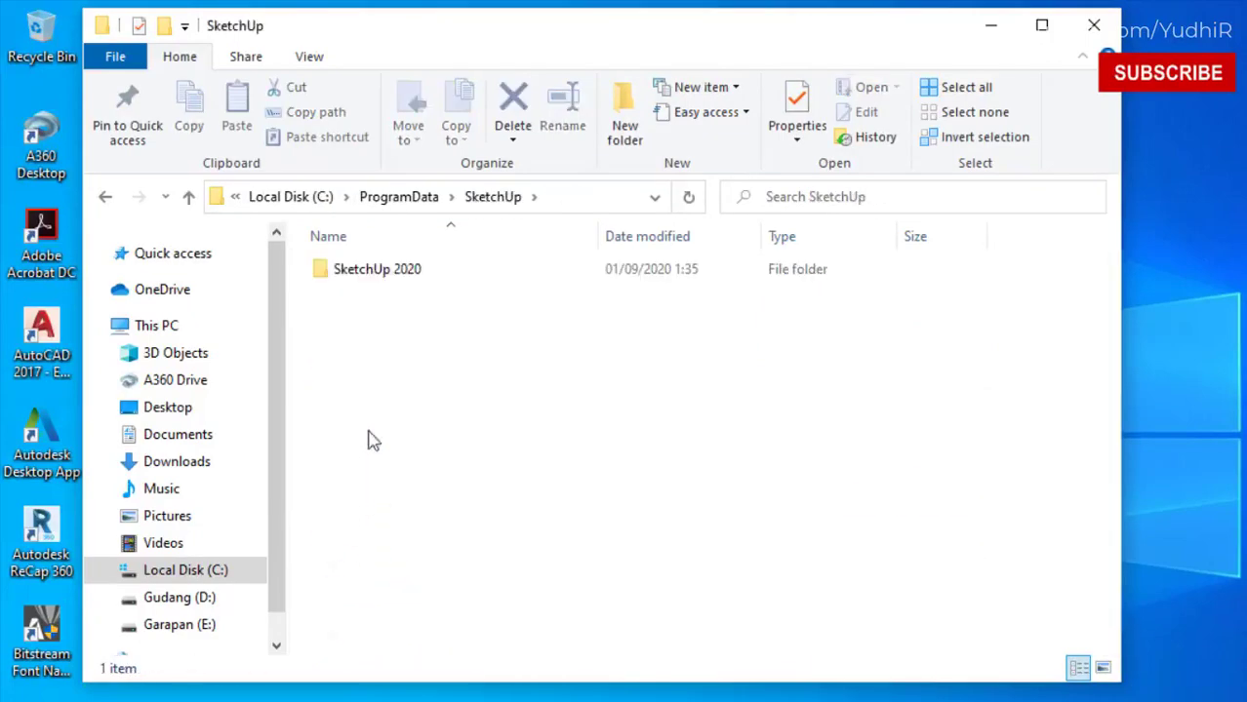
double_click(387, 283)
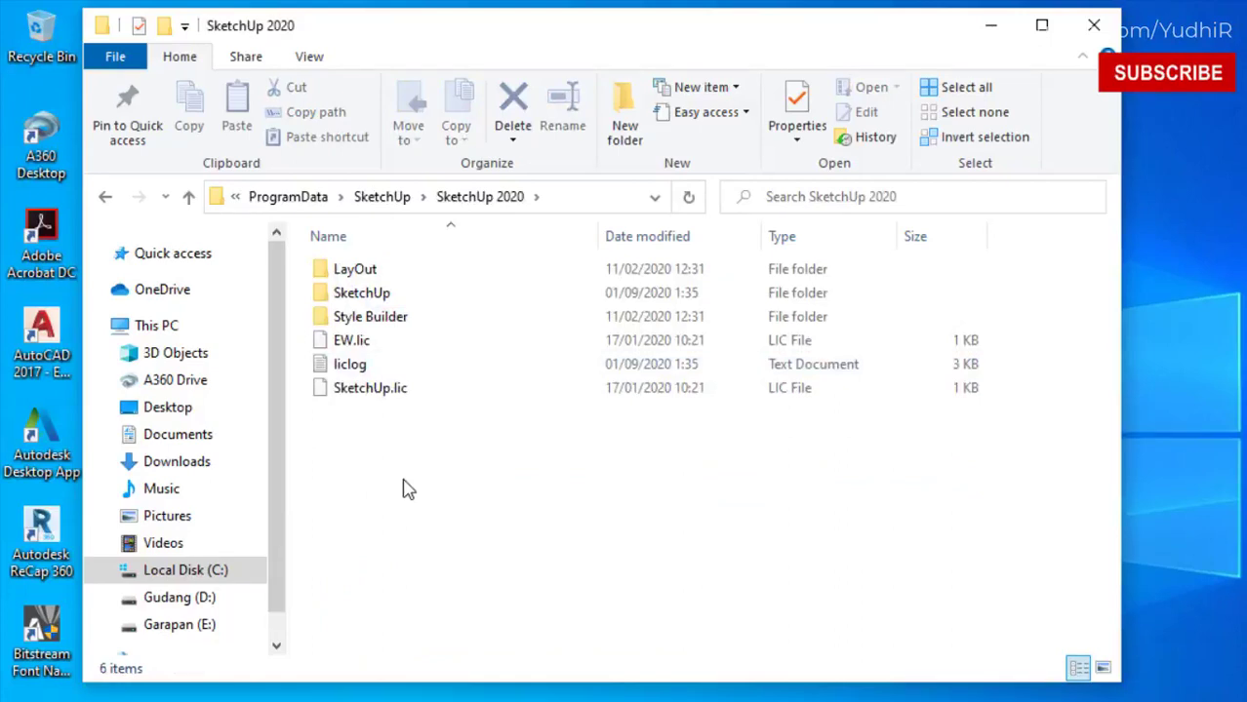
left_click(106, 197)
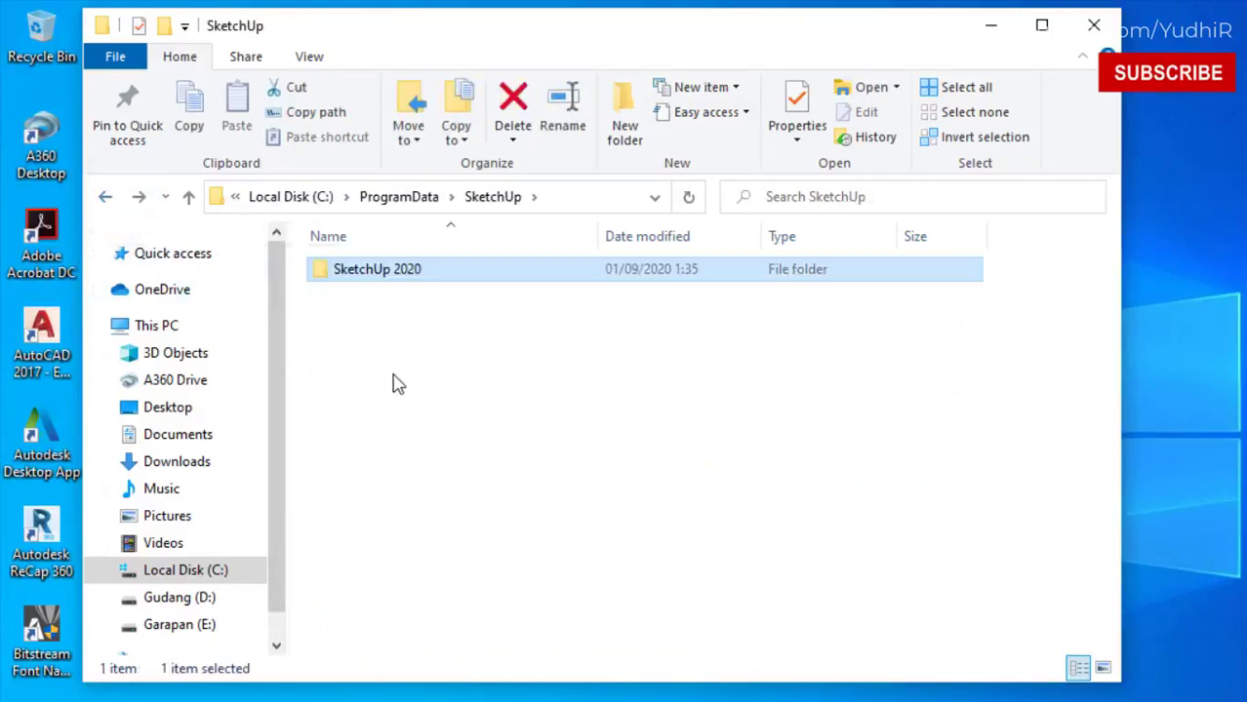
left_click(1094, 27)
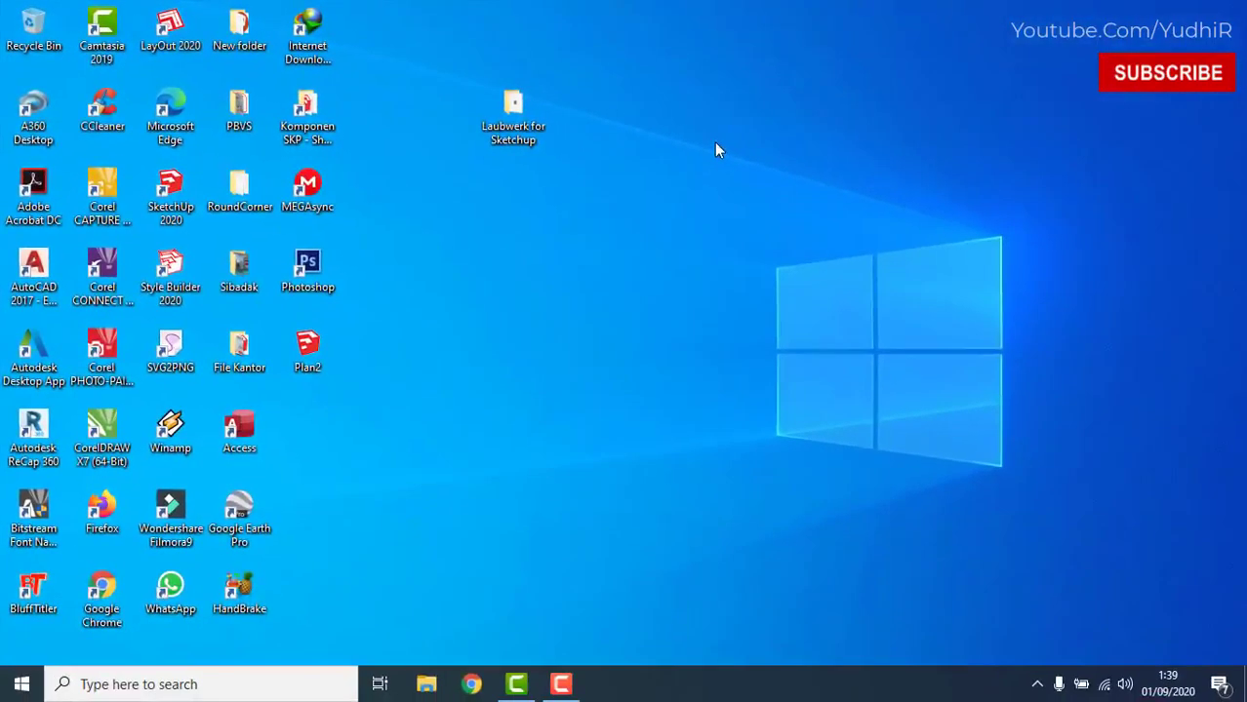
- Open the Laubwerk for Sketchup folder and run the LaubwerkPlantsKitFreebie installer
double_click(519, 109)
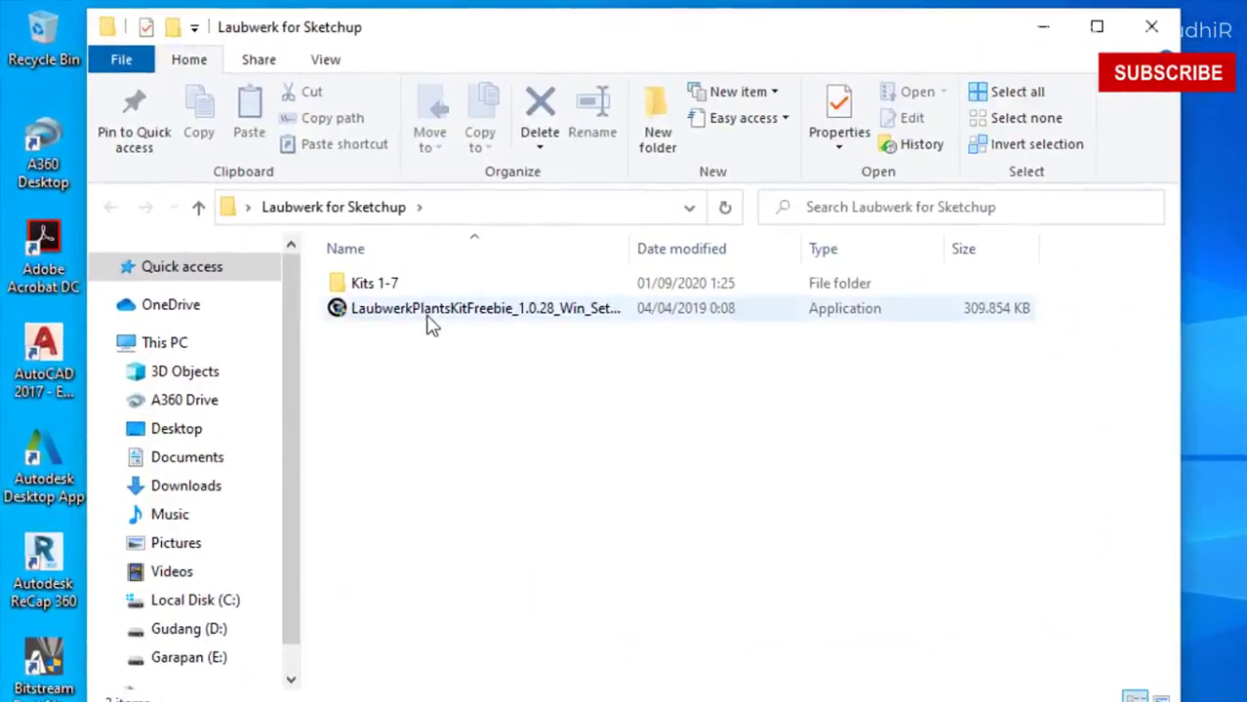
mouse_move(342, 246)
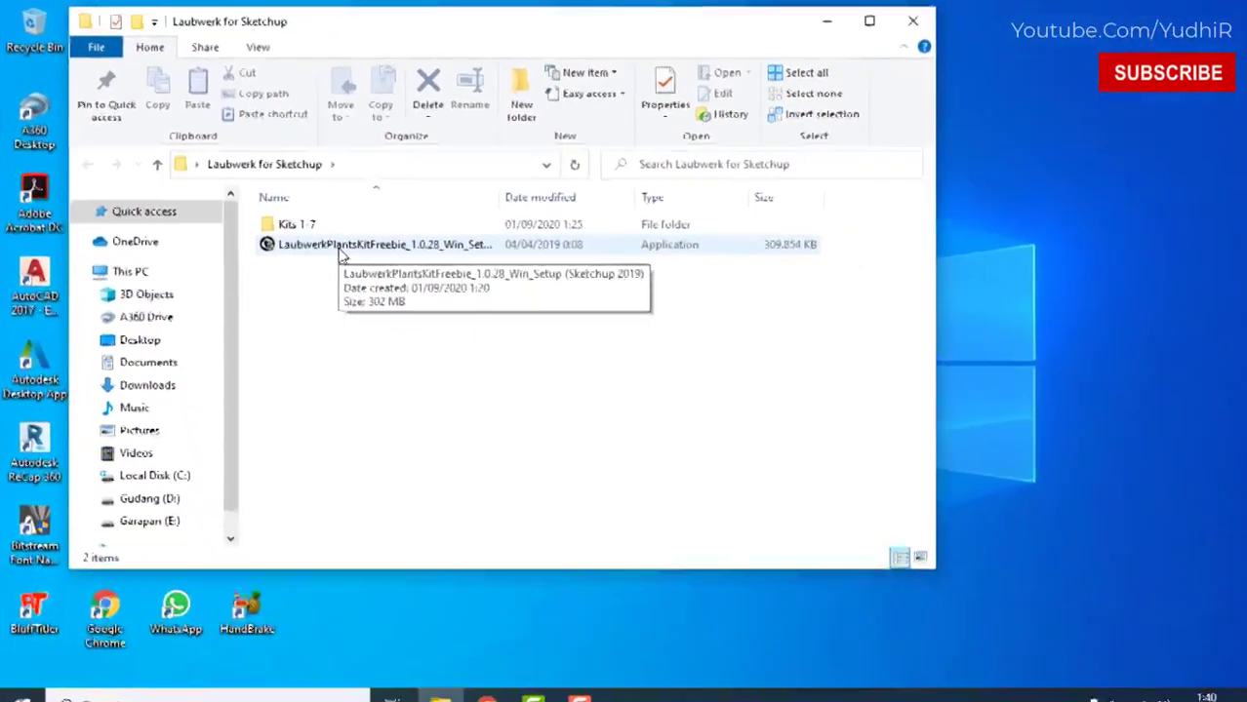
left_click(329, 247)
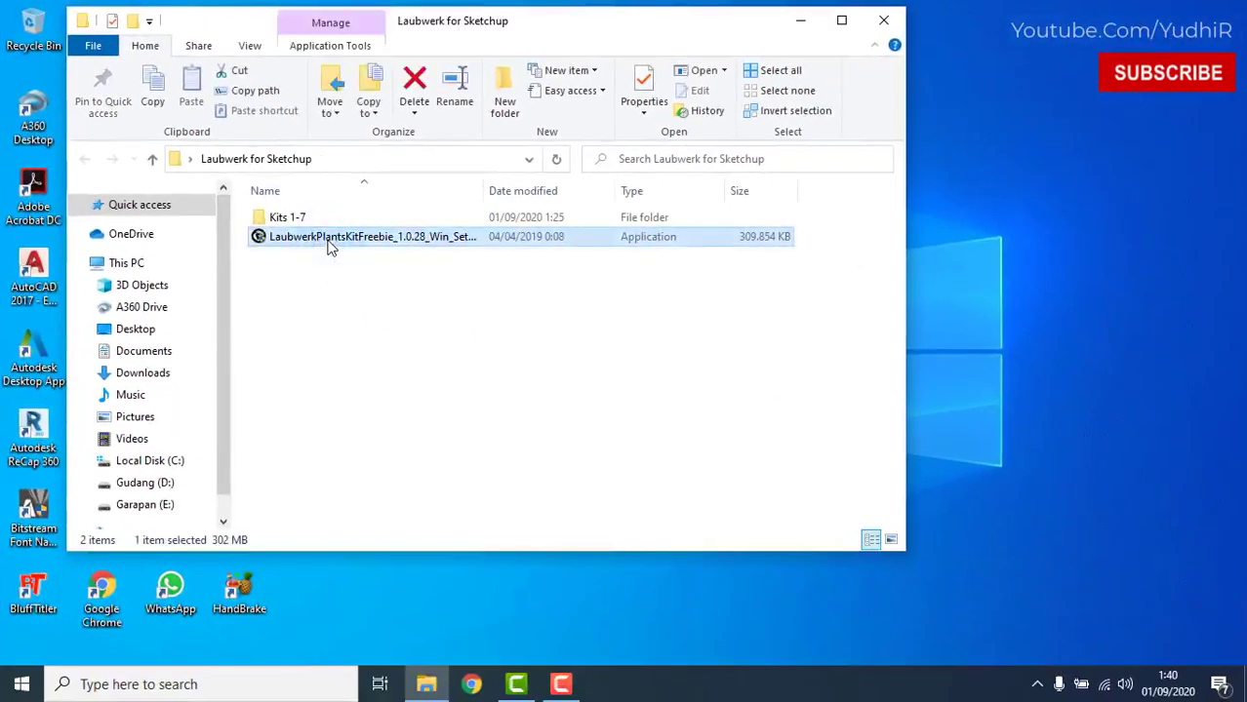
double_click(330, 247)
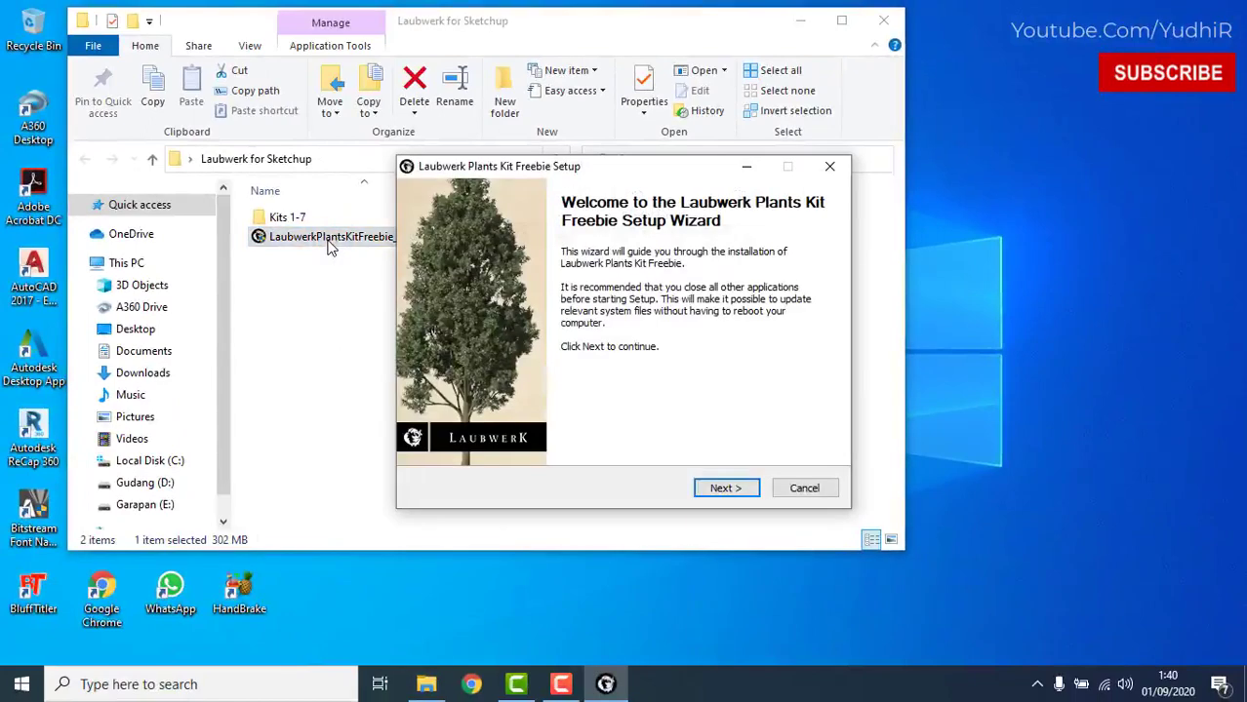
- Get past the welcome and license pages, choosing a custom installation
left_click(722, 487)
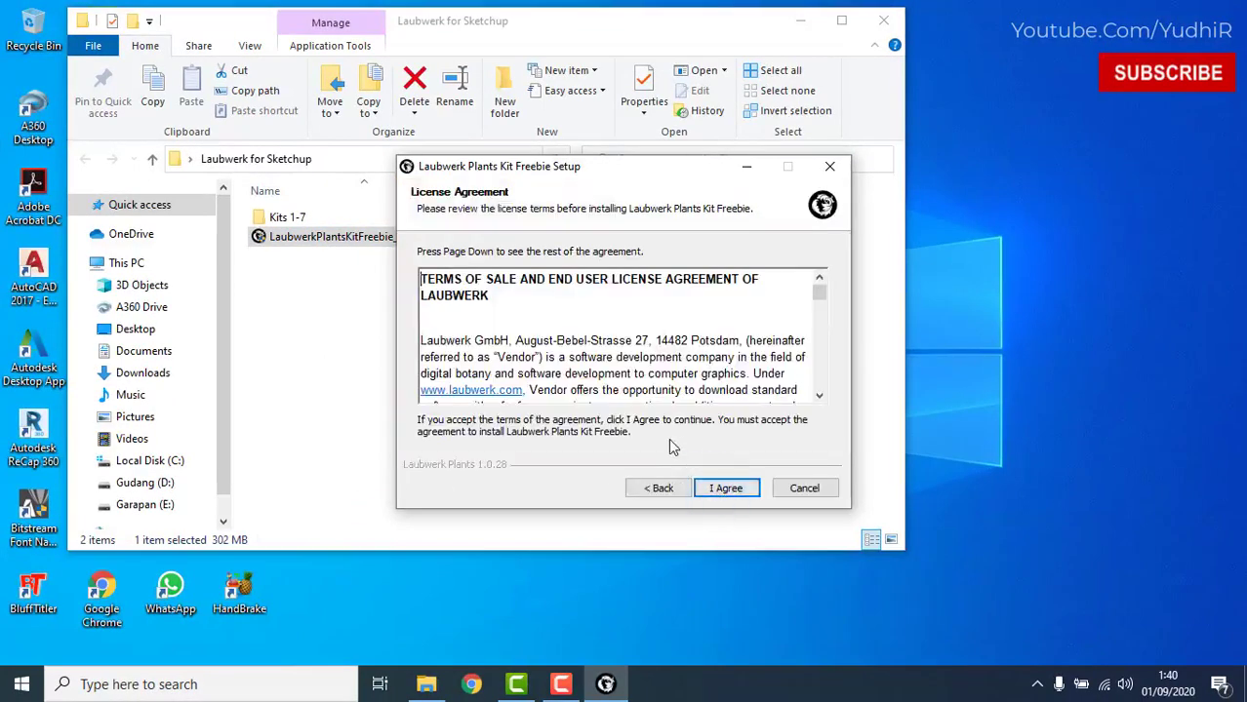
left_click(730, 490)
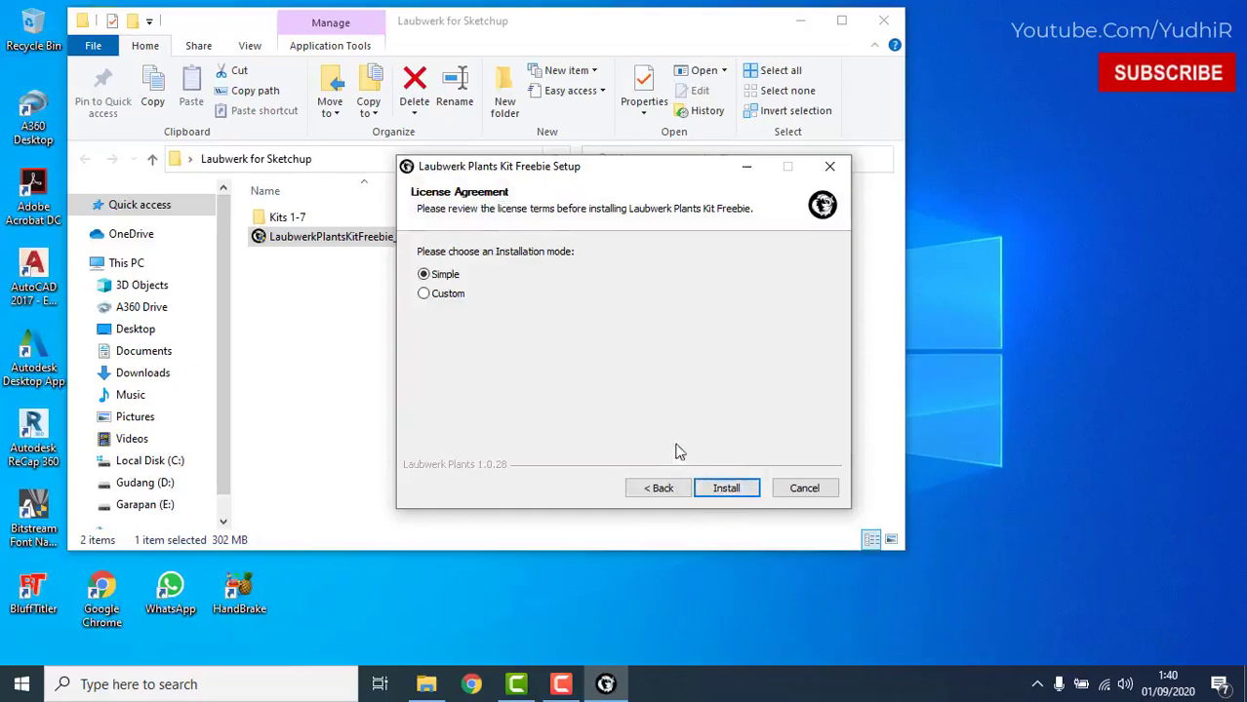
left_click(423, 296)
left_click(724, 489)
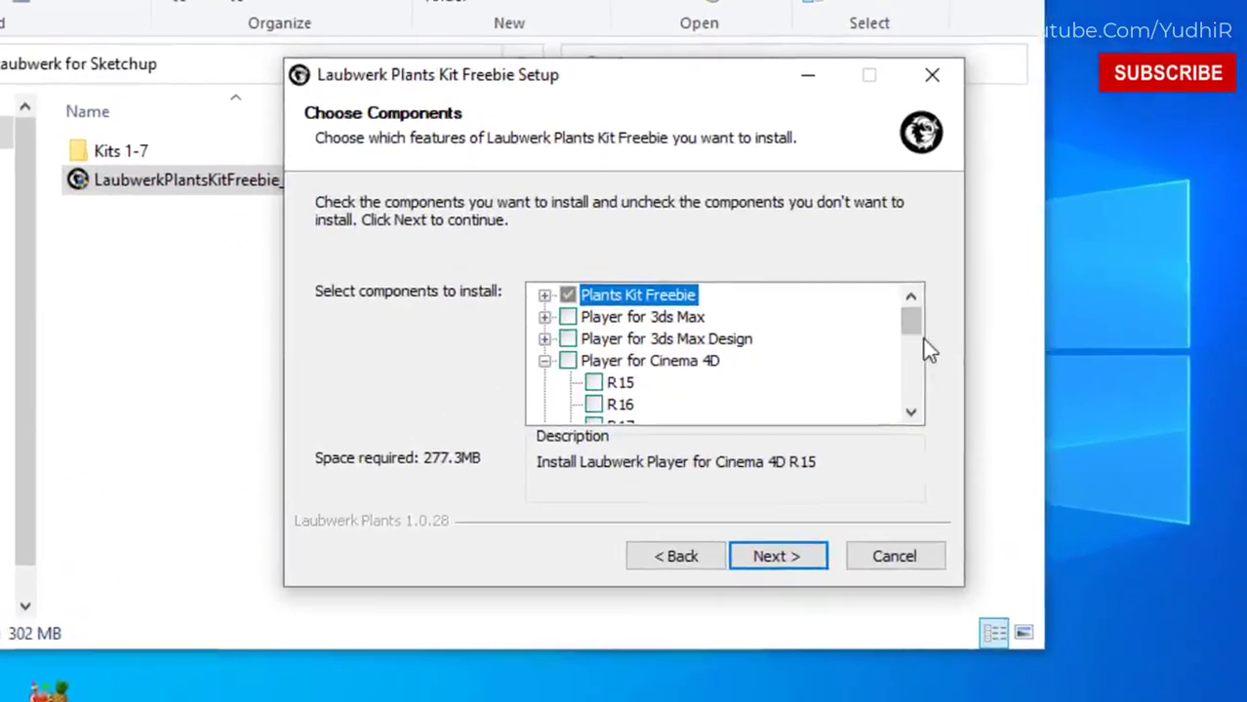
- Add the SketchUp 2019 player component and continue to the install location
mouse_move(918, 323)
left_mouse_down()
mouse_move(935, 393)
mouse_move(928, 365)
left_mouse_up()
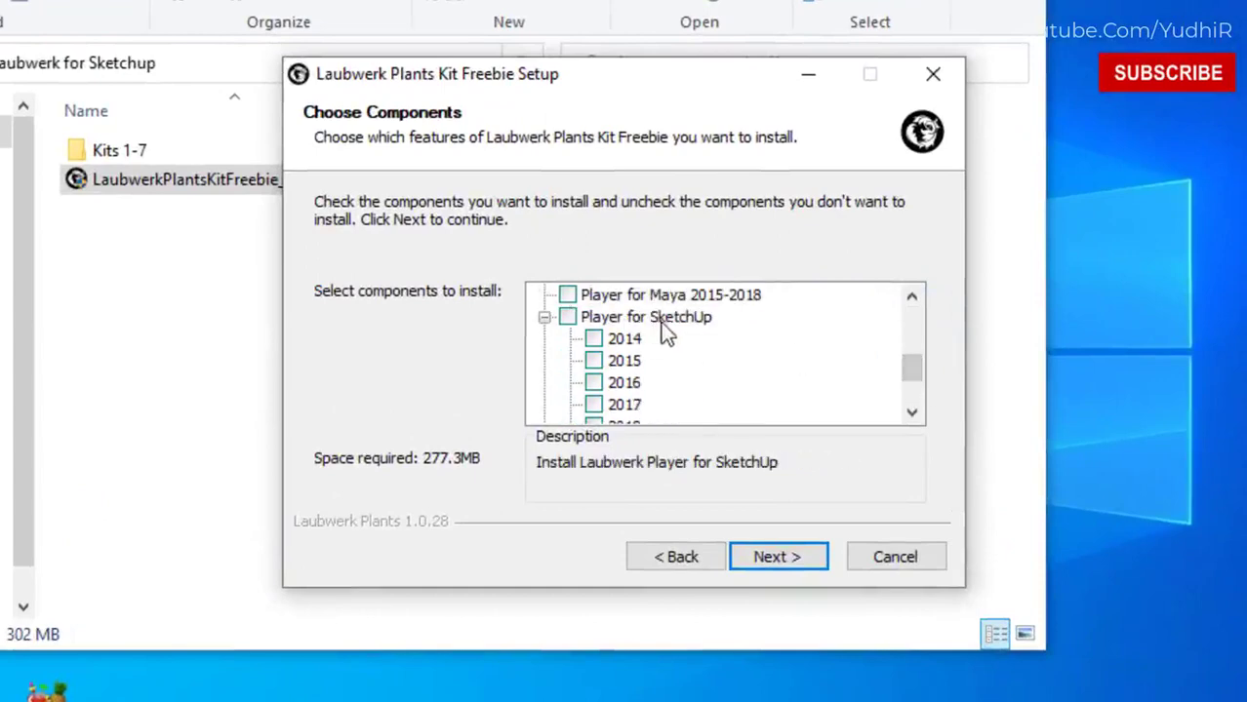
left_click_drag(918, 374, 918, 392)
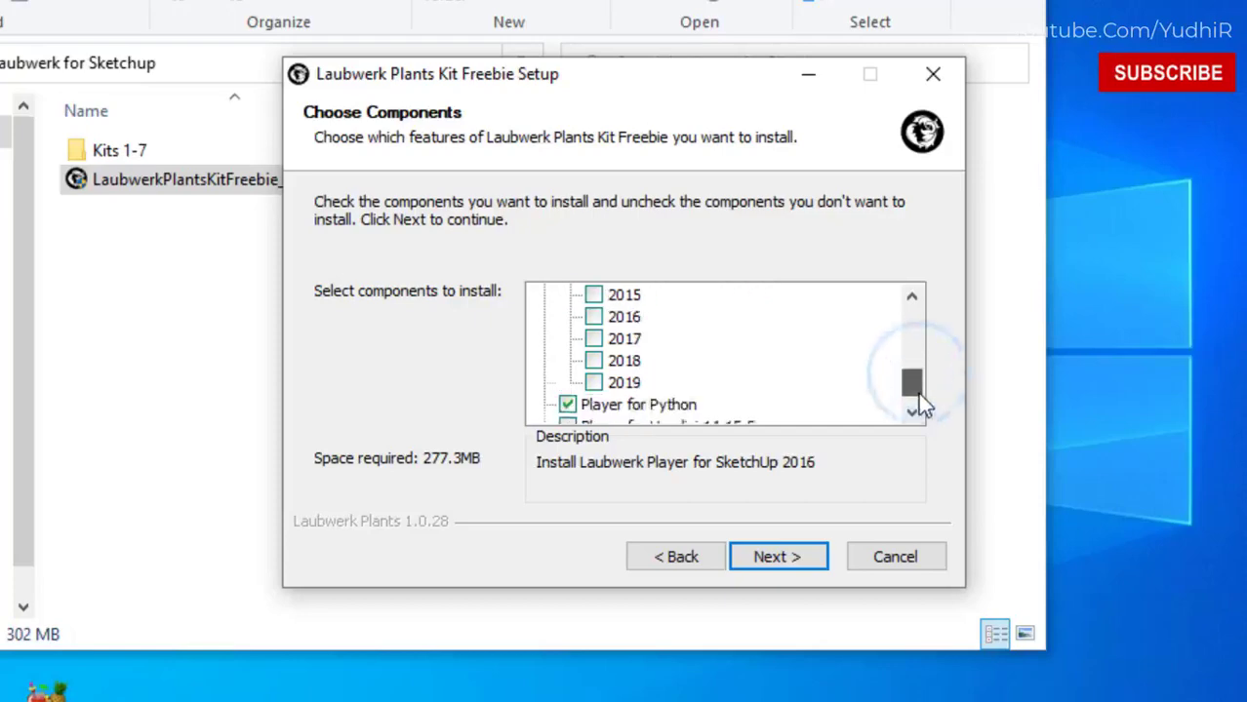
left_click(593, 361)
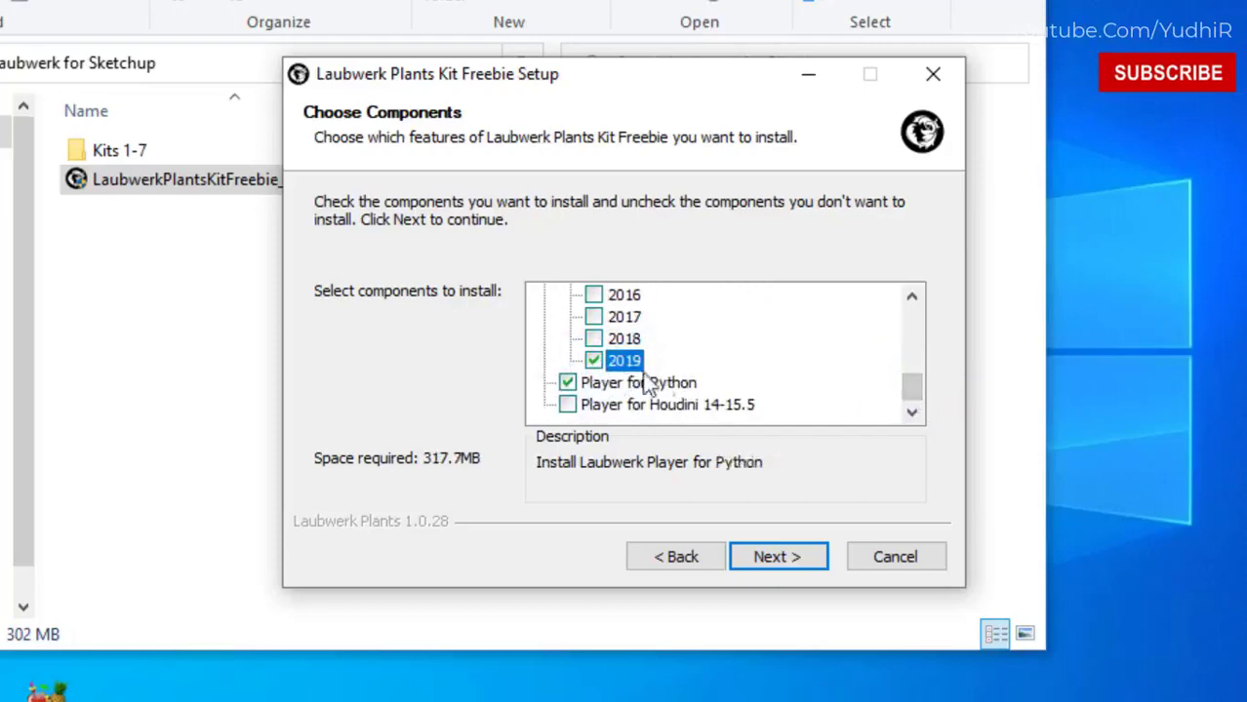
left_click(774, 555)
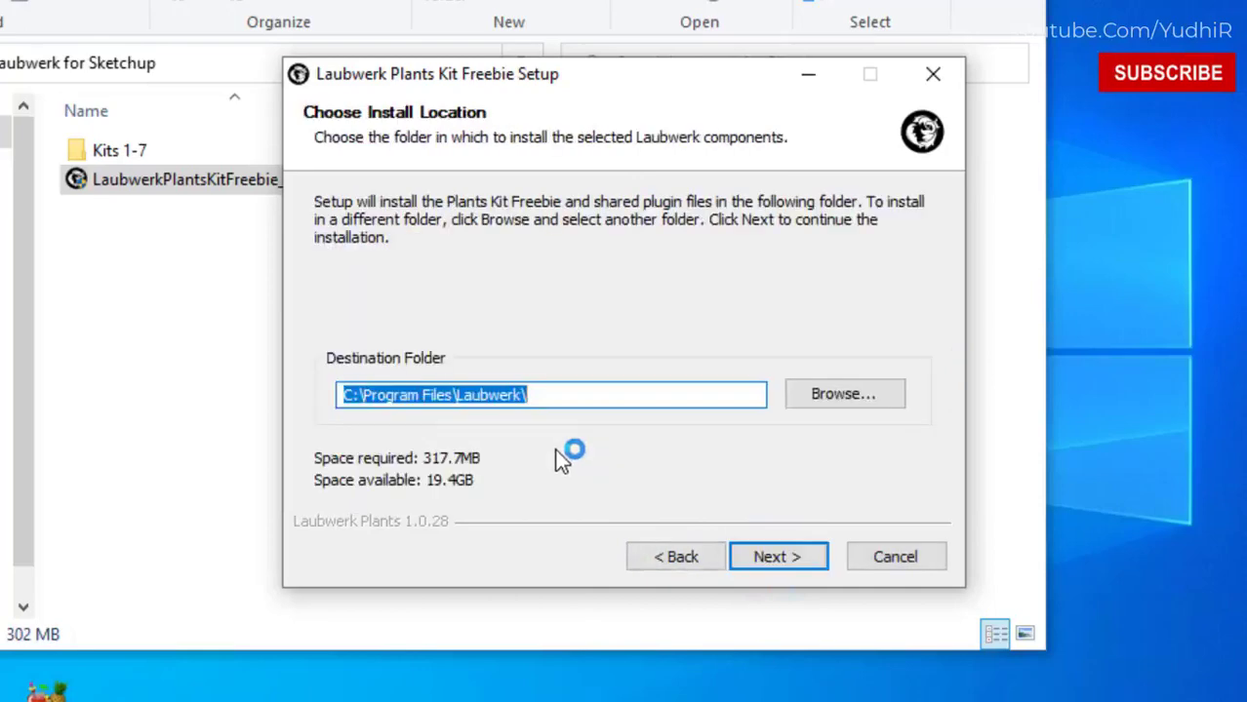
- Install the kit into C:\Program Files\Laubwerk\ with default settings and finish the wizard
left_click(786, 560)
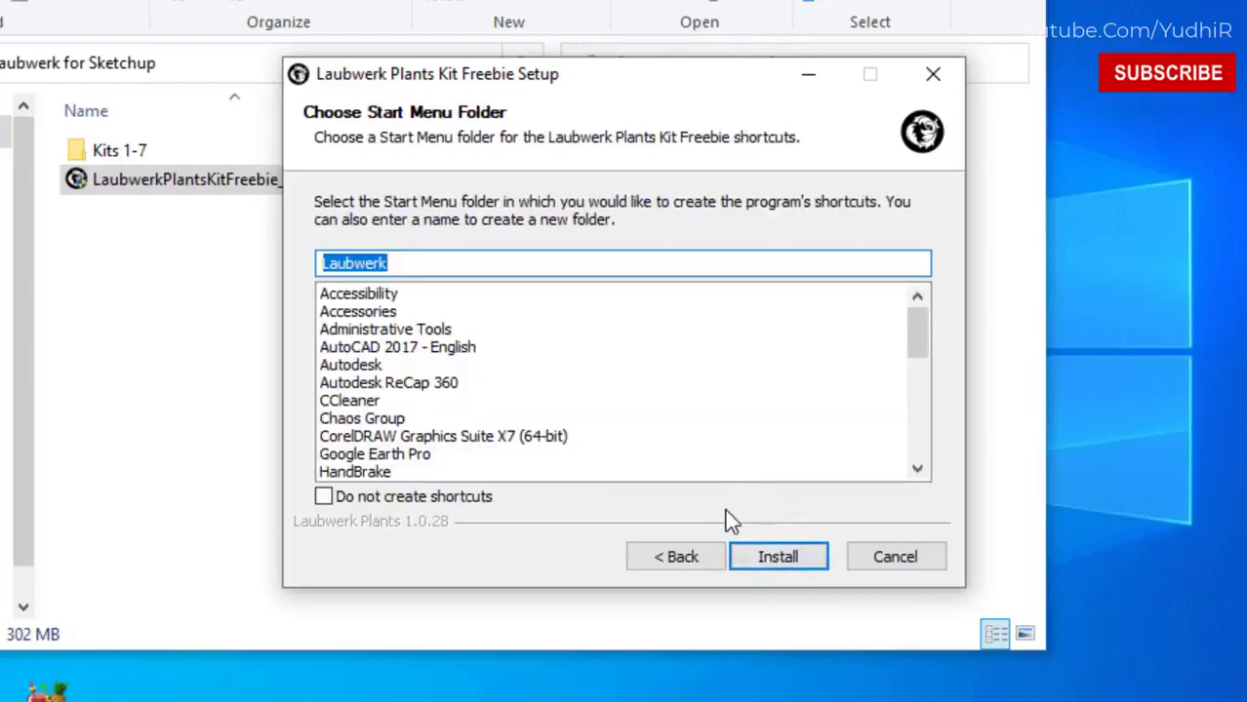
left_click(786, 559)
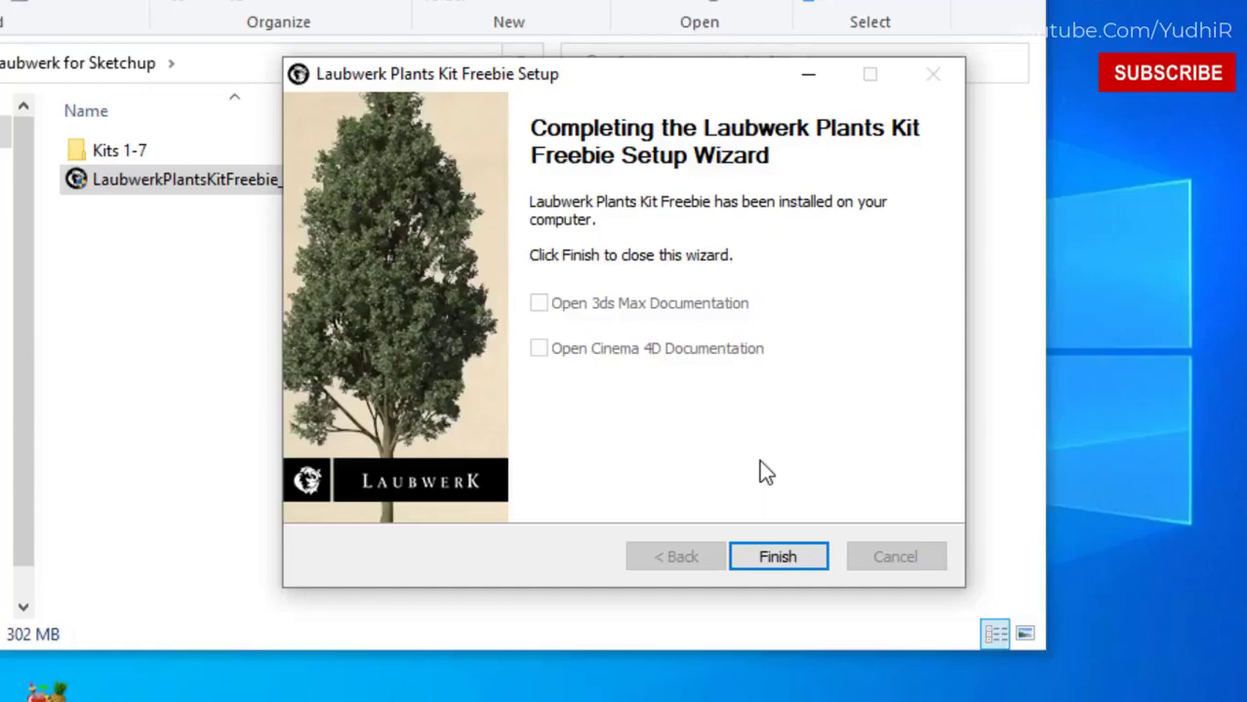
left_click(799, 552)
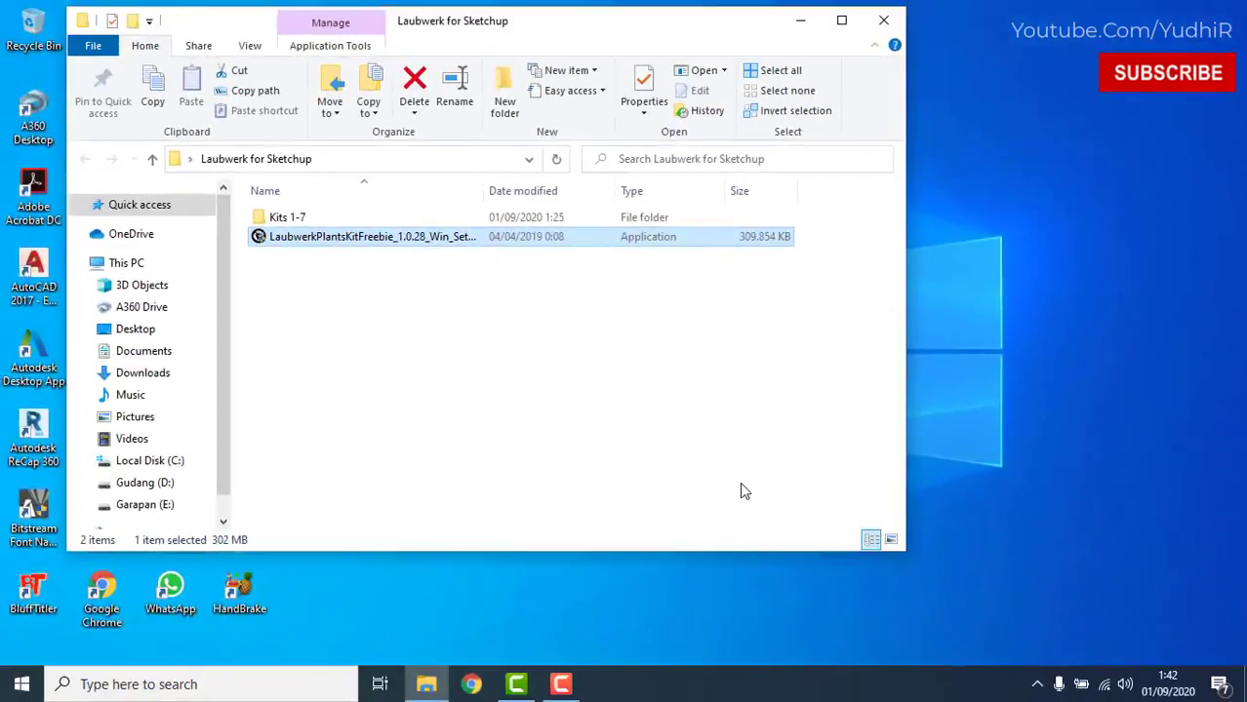
- Relaunch SketchUp 2020 from the desktop and start a new Mc ArtDesign centimetre model
left_click(800, 21)
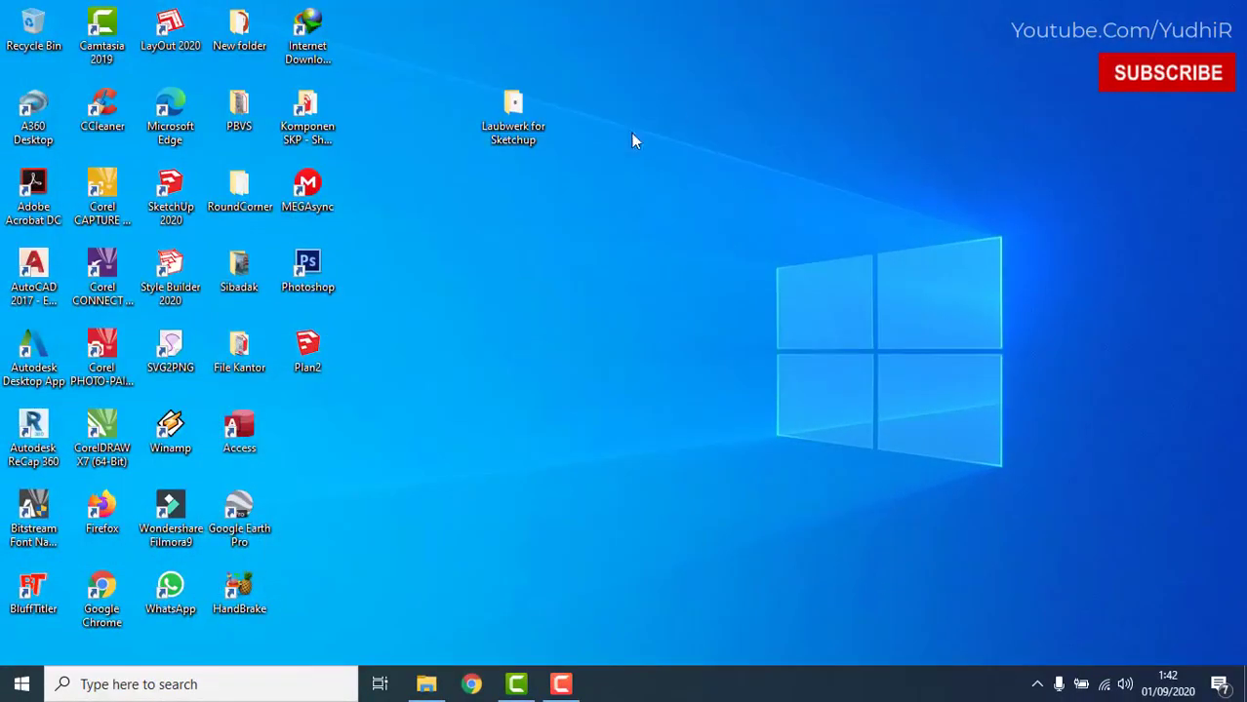
double_click(181, 190)
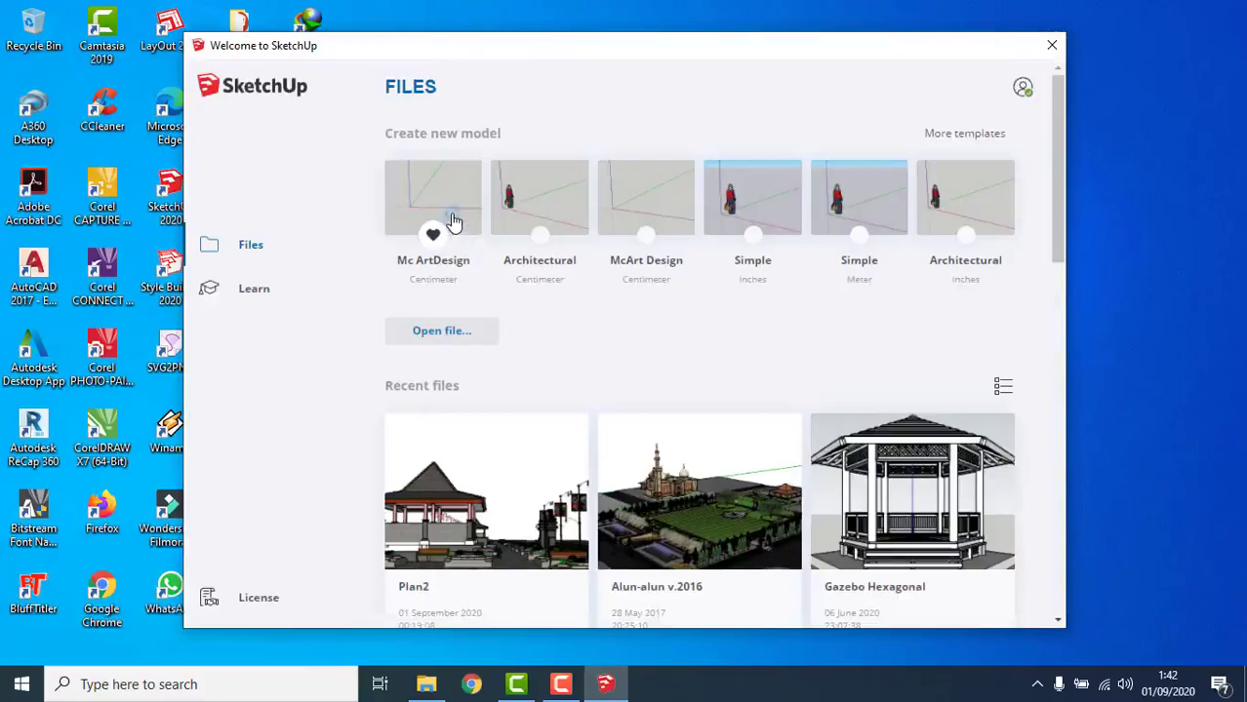
left_click(451, 222)
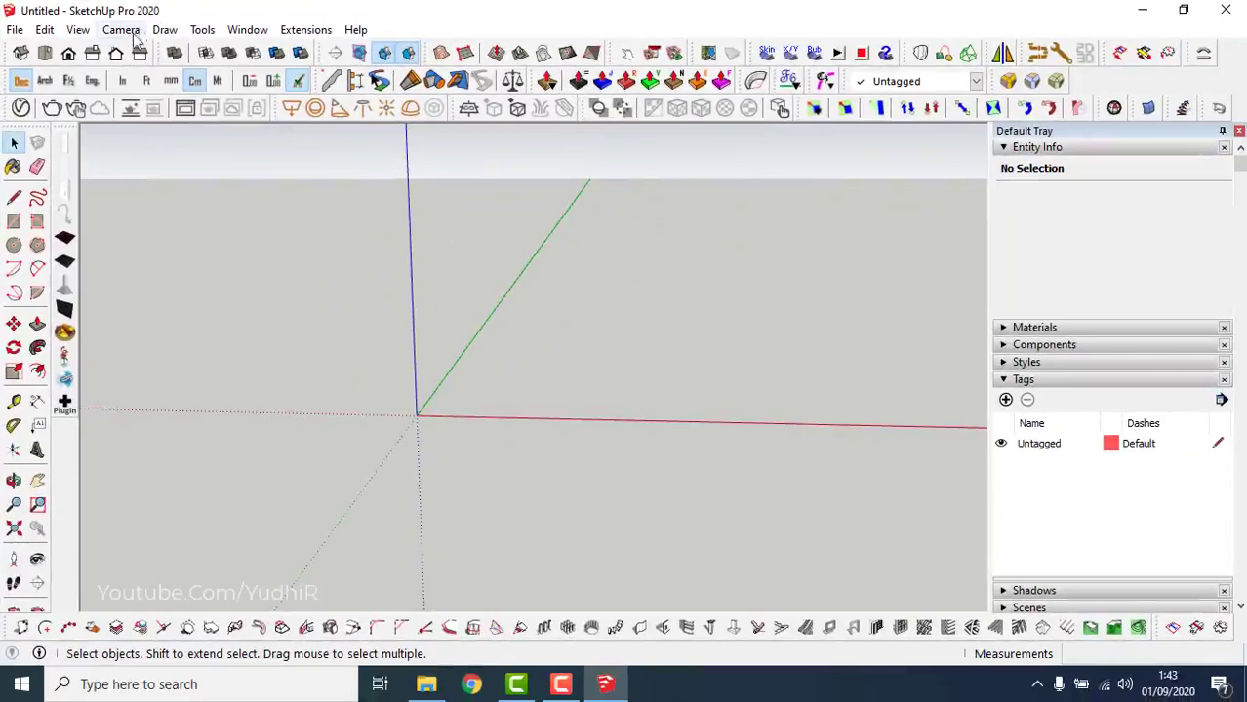
left_click(84, 30)
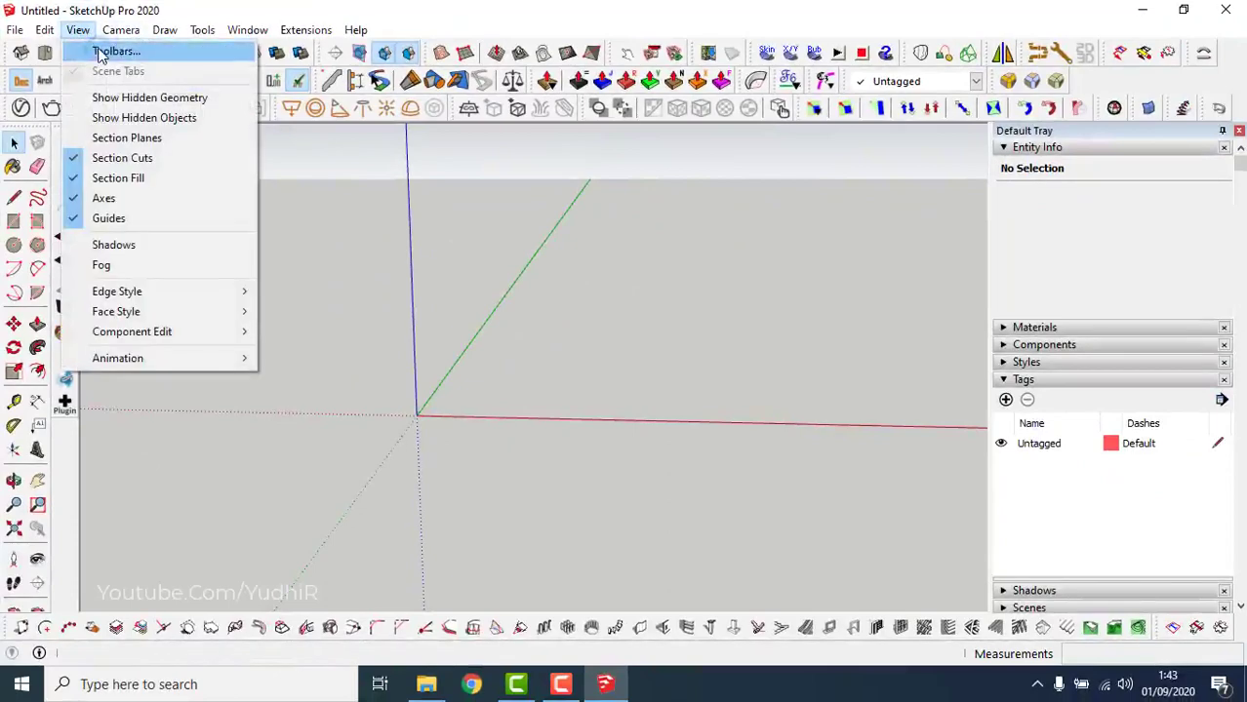
left_click(100, 55)
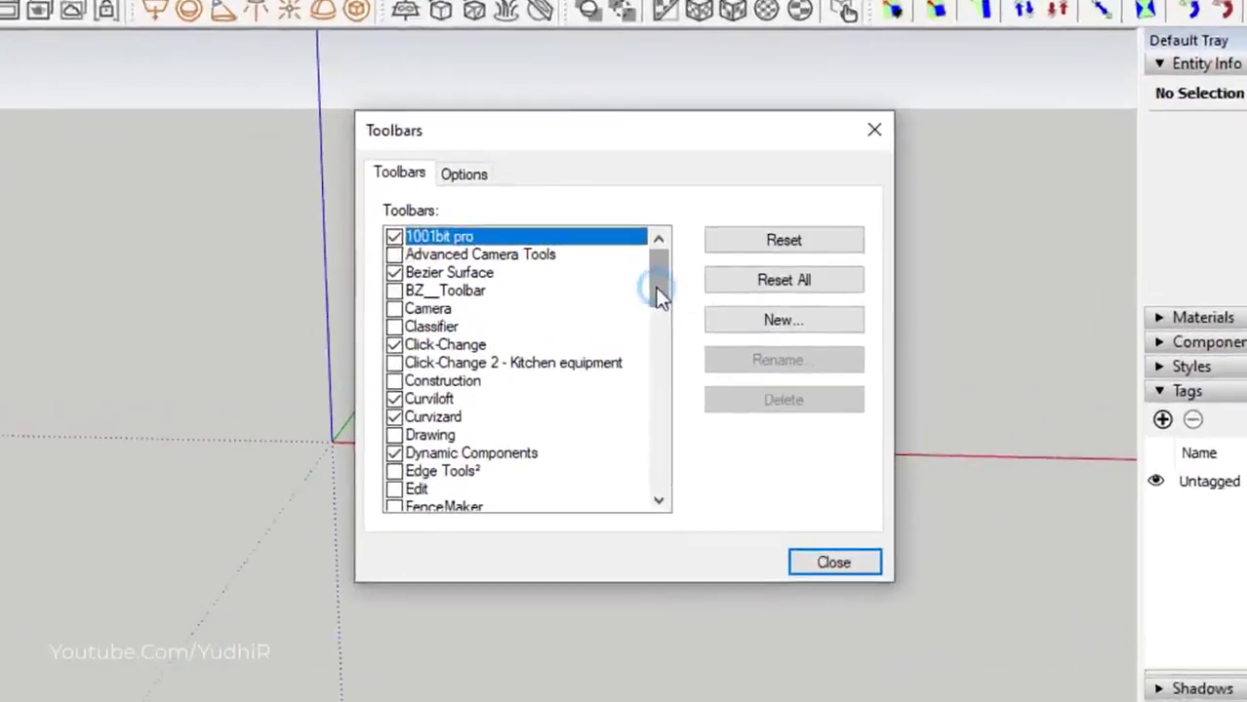
mouse_move(648, 293)
left_mouse_down()
mouse_move(673, 386)
mouse_move(665, 485)
left_mouse_up()
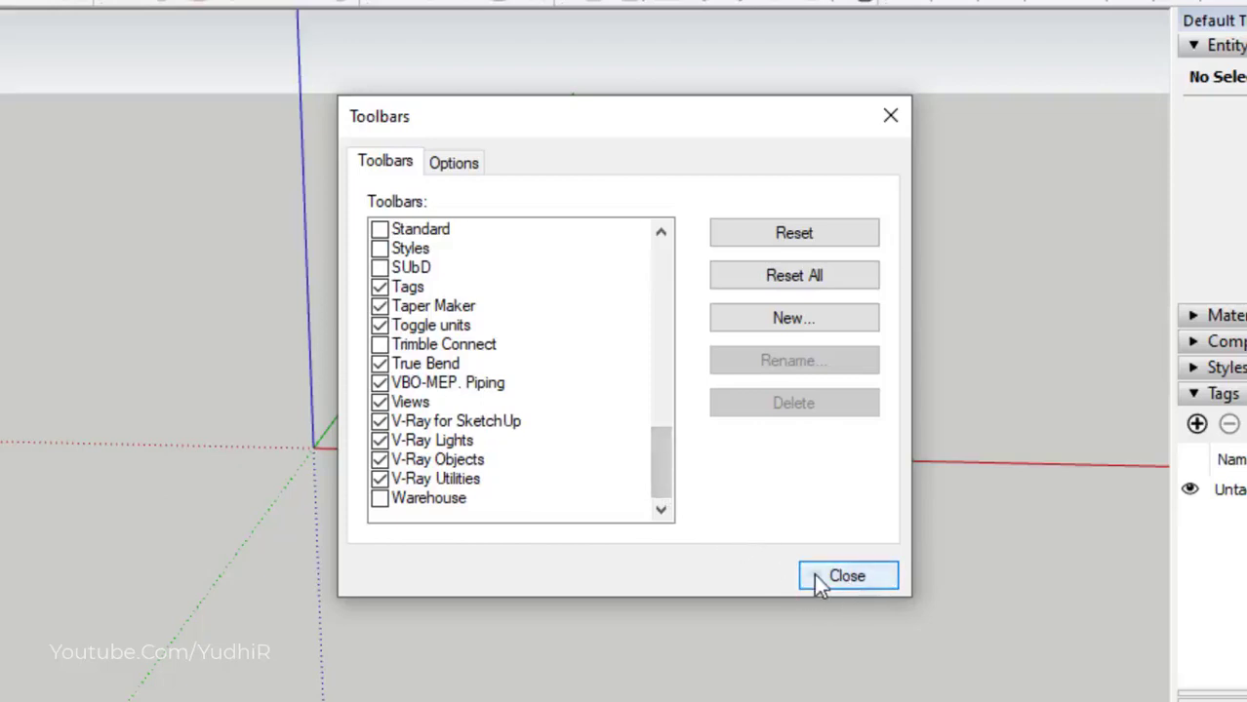
left_click(845, 579)
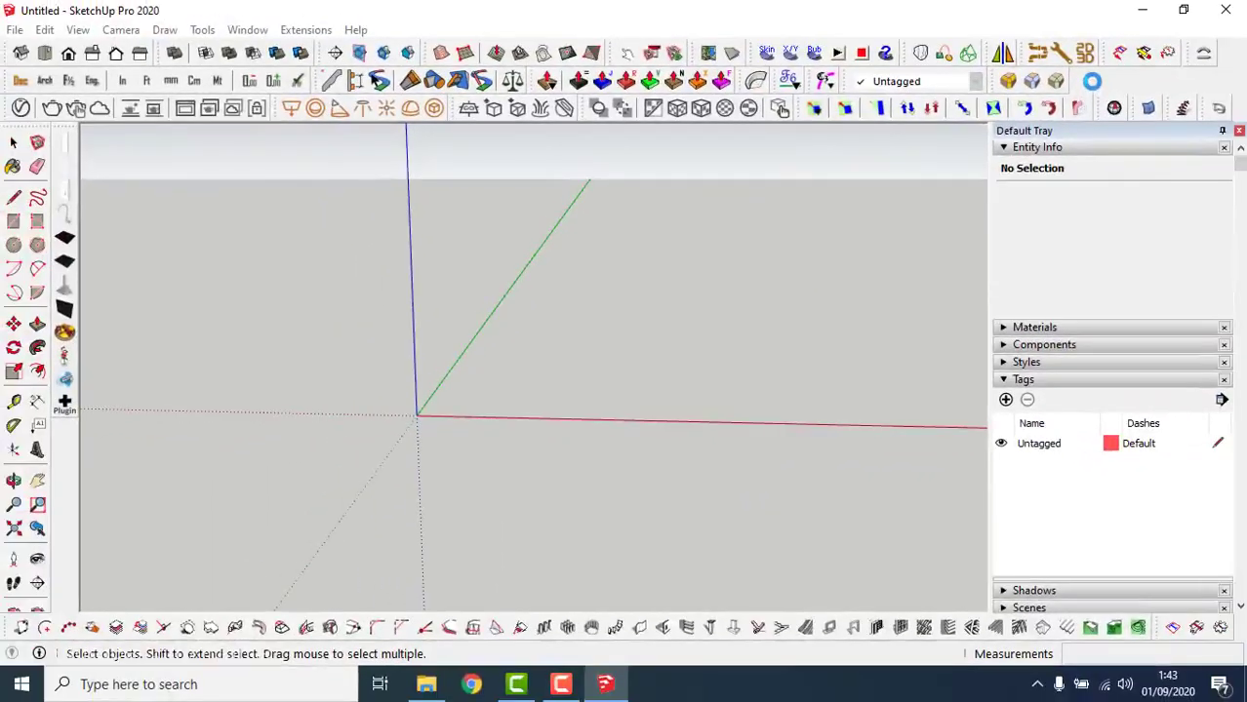
- Scroll through the toolbar context list to review which toolbars are shown, then dismiss it
right_click(1089, 76)
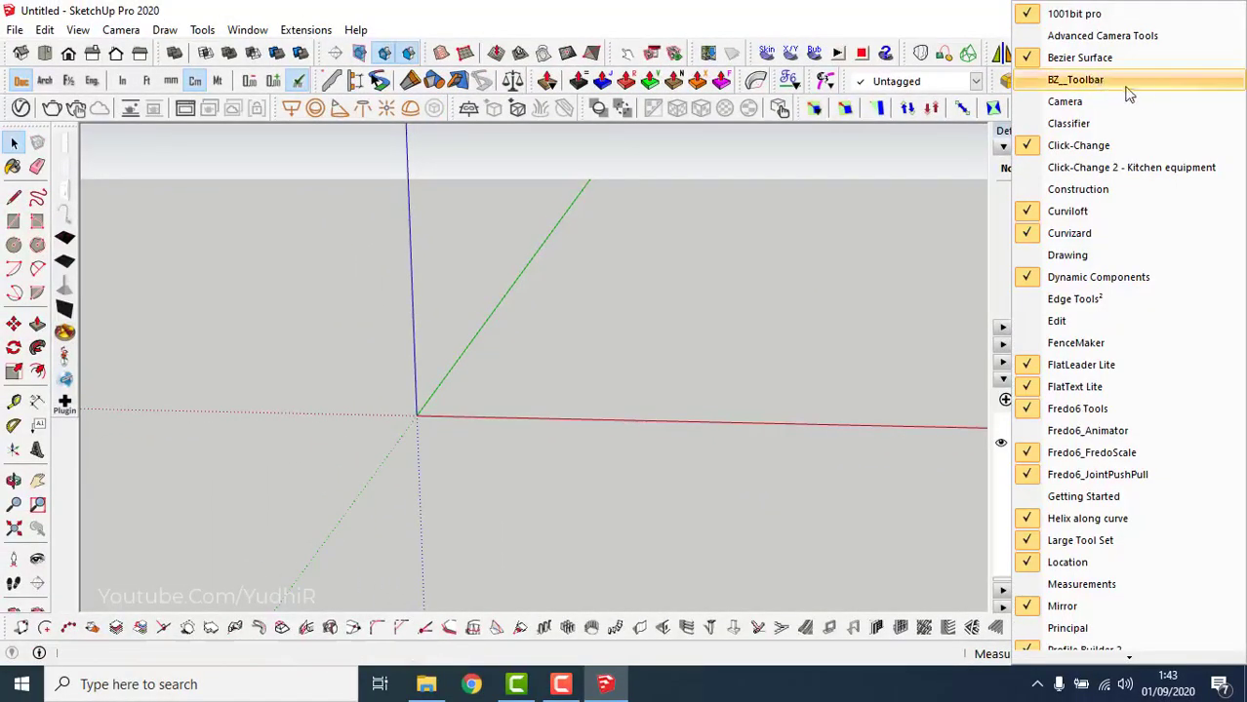
scroll(1156, 59, "down", 2)
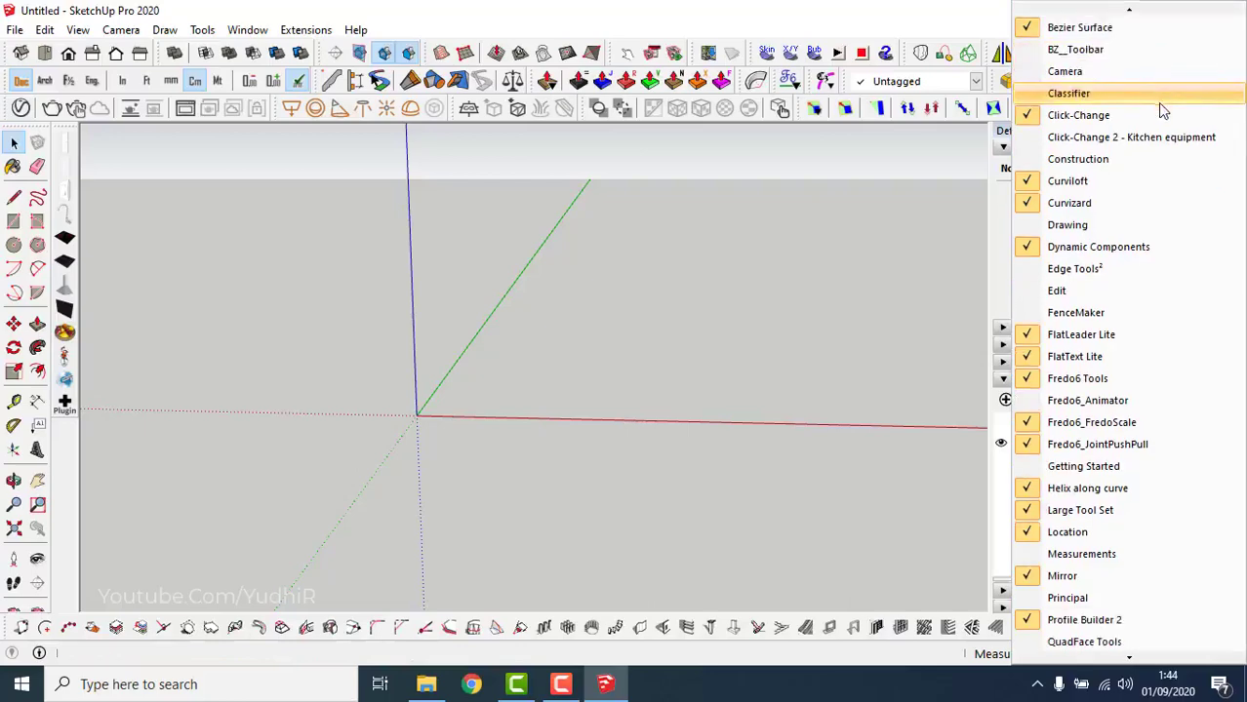
scroll(1158, 113, "down", 1)
scroll(1157, 115, "down", 2)
scroll(1157, 116, "down", 2)
scroll(1161, 127, "down", 2)
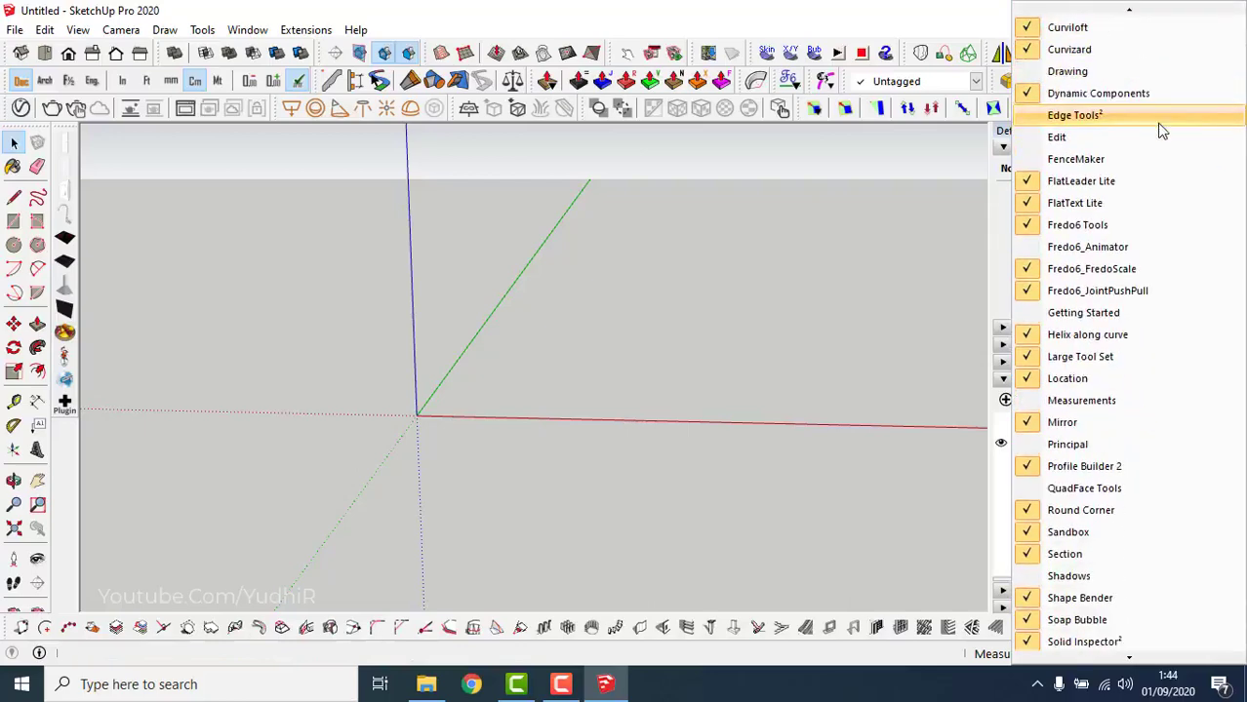
scroll(1161, 129, "down", 2)
scroll(1161, 130, "down", 2)
scroll(1161, 130, "down", 2)
scroll(1161, 130, "down", 3)
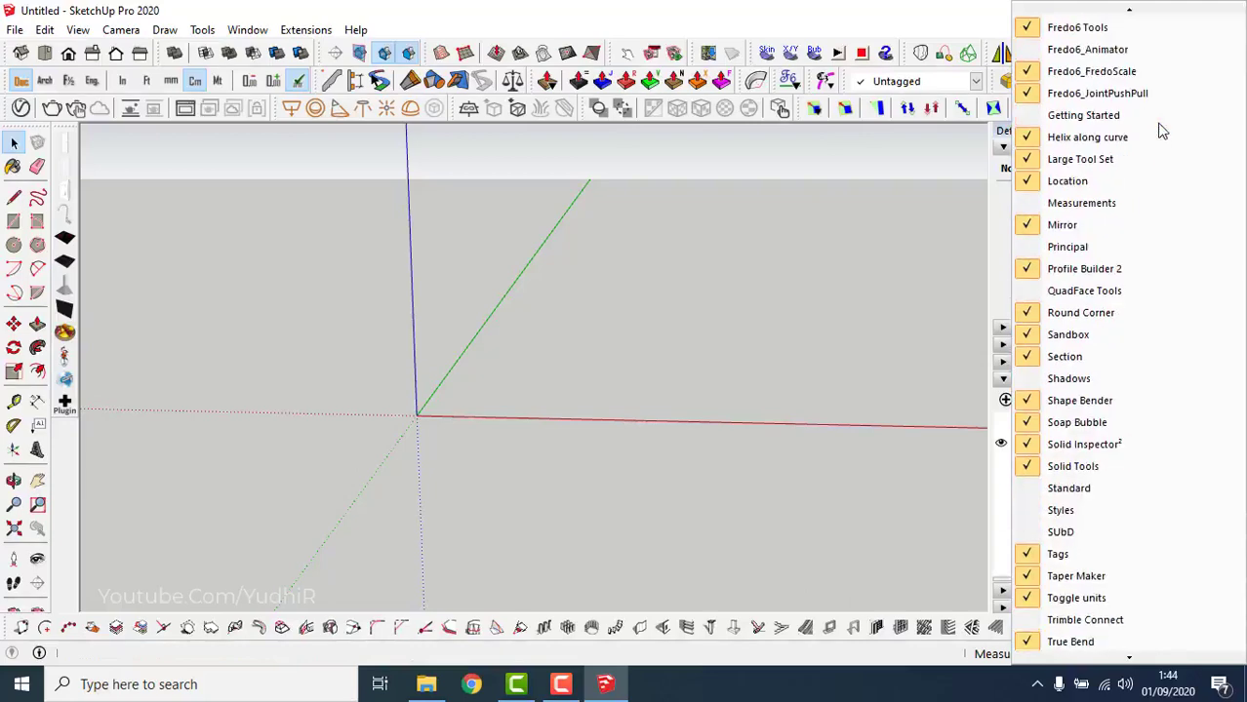
scroll(1161, 130, "down", 2)
scroll(1161, 129, "down", 2)
scroll(1161, 129, "down", 2)
scroll(1161, 129, "down", 3)
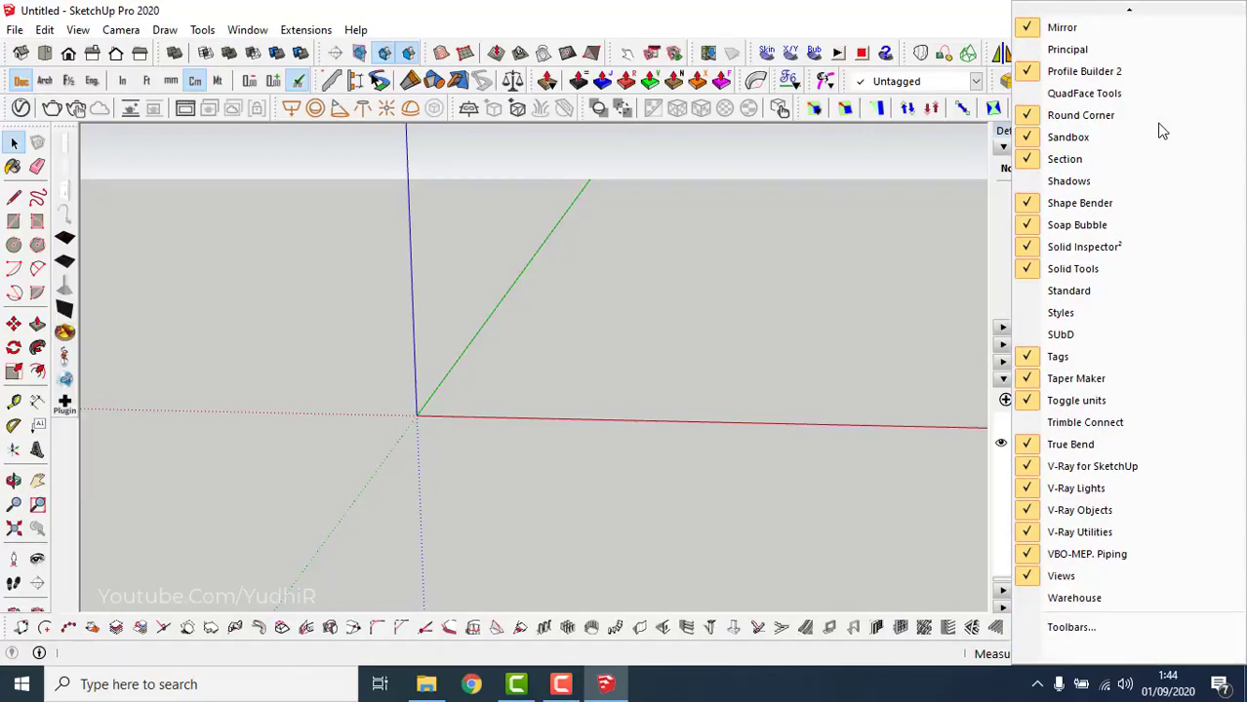
scroll(1161, 130, "up", 2)
scroll(1161, 130, "up", 2)
scroll(1161, 130, "up", 2)
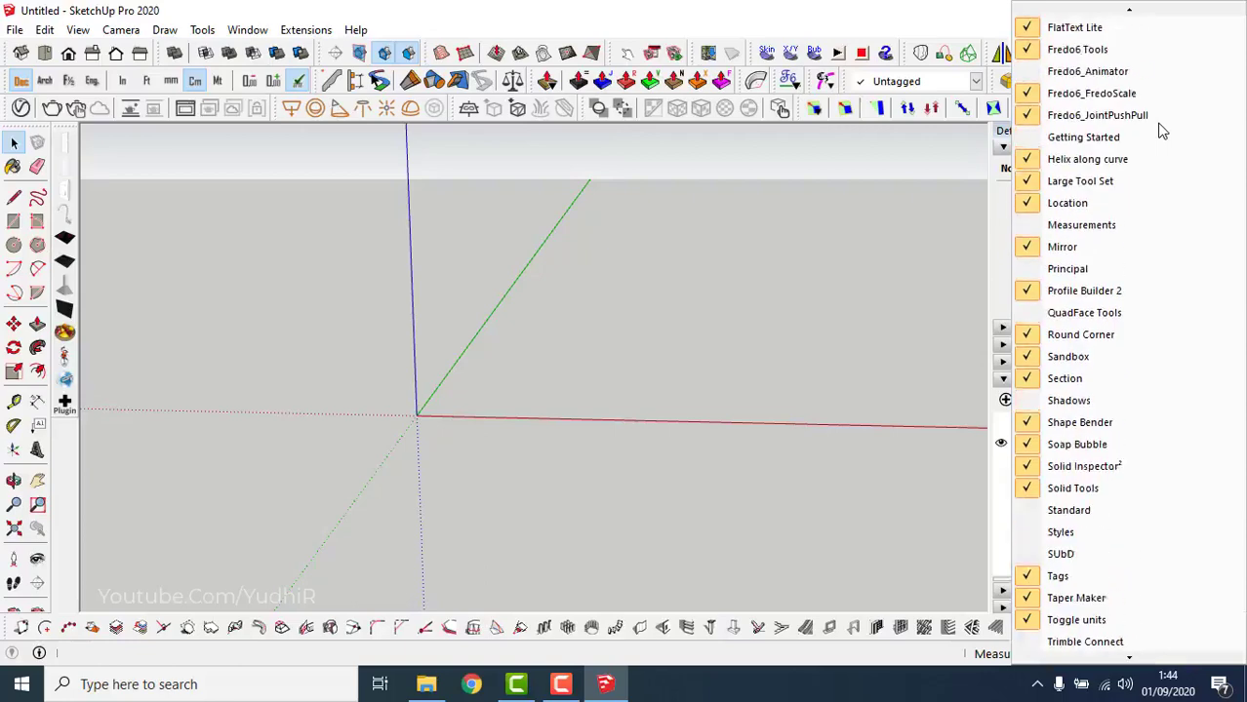
scroll(1161, 130, "up", 1)
scroll(1161, 129, "up", 2)
scroll(1161, 130, "up", 2)
scroll(1161, 130, "up", 2)
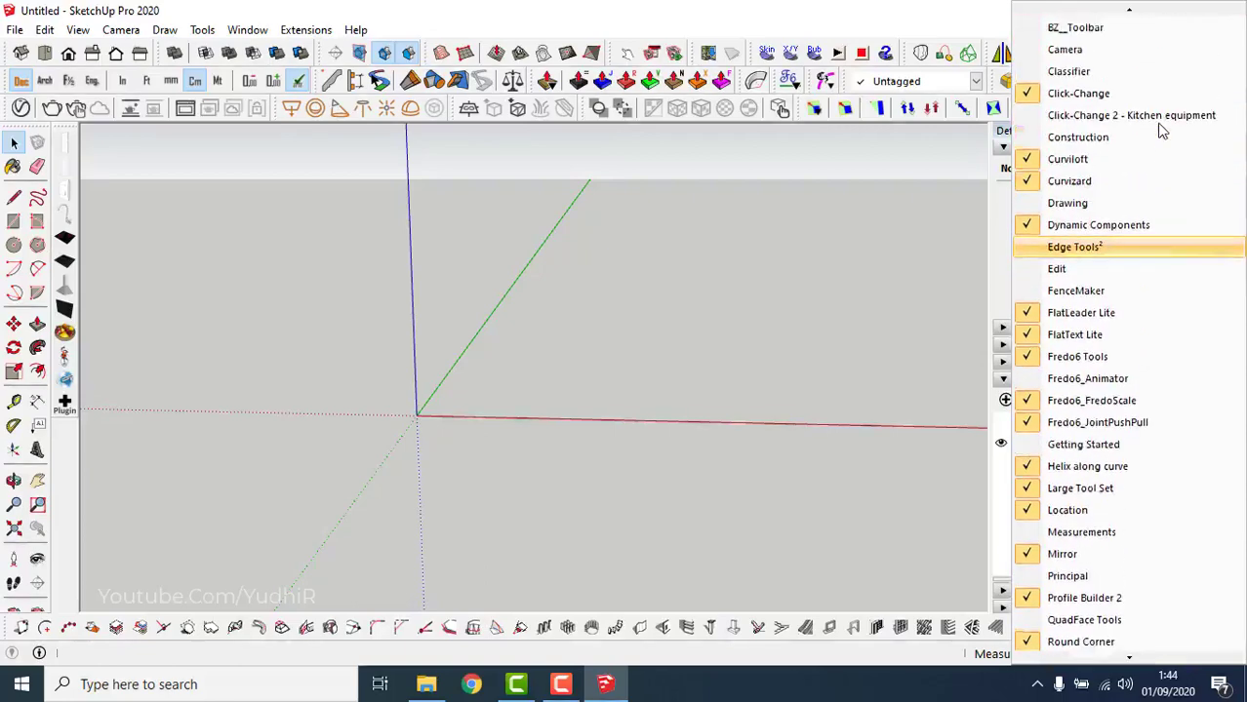
scroll(1161, 129, "up", 2)
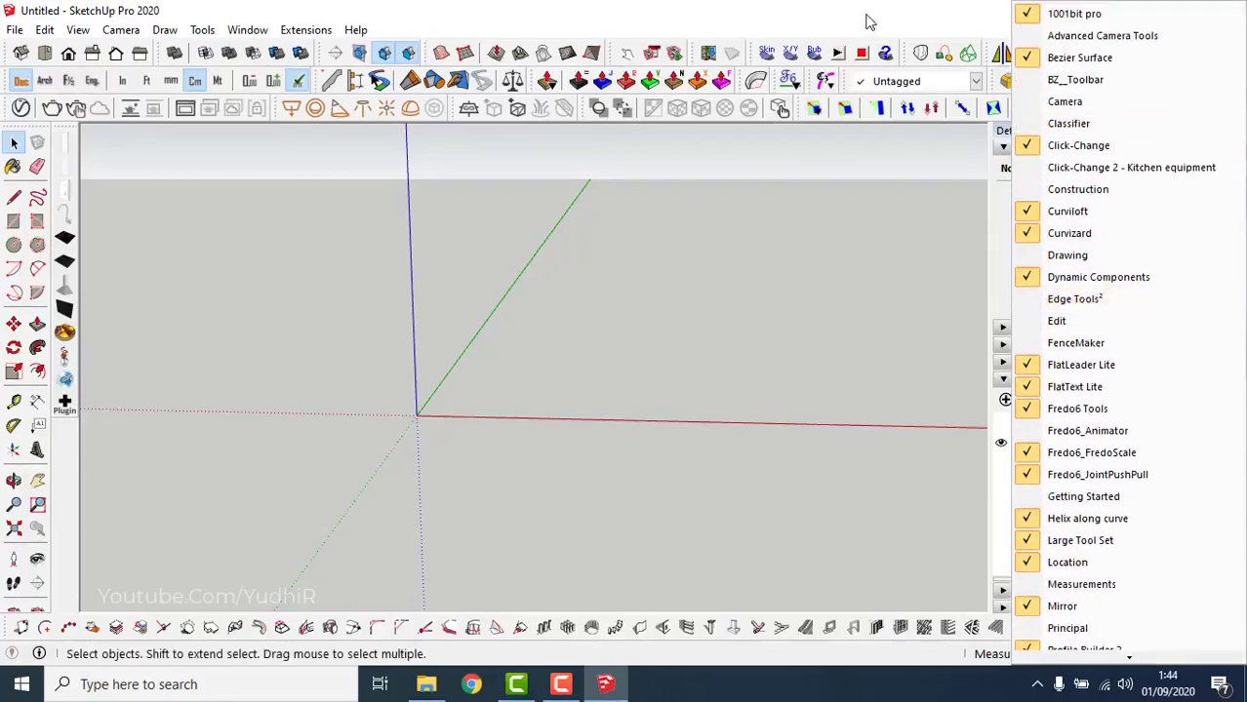
left_click(869, 21)
- Close SketchUp and refresh the Windows desktop
left_click(1227, 12)
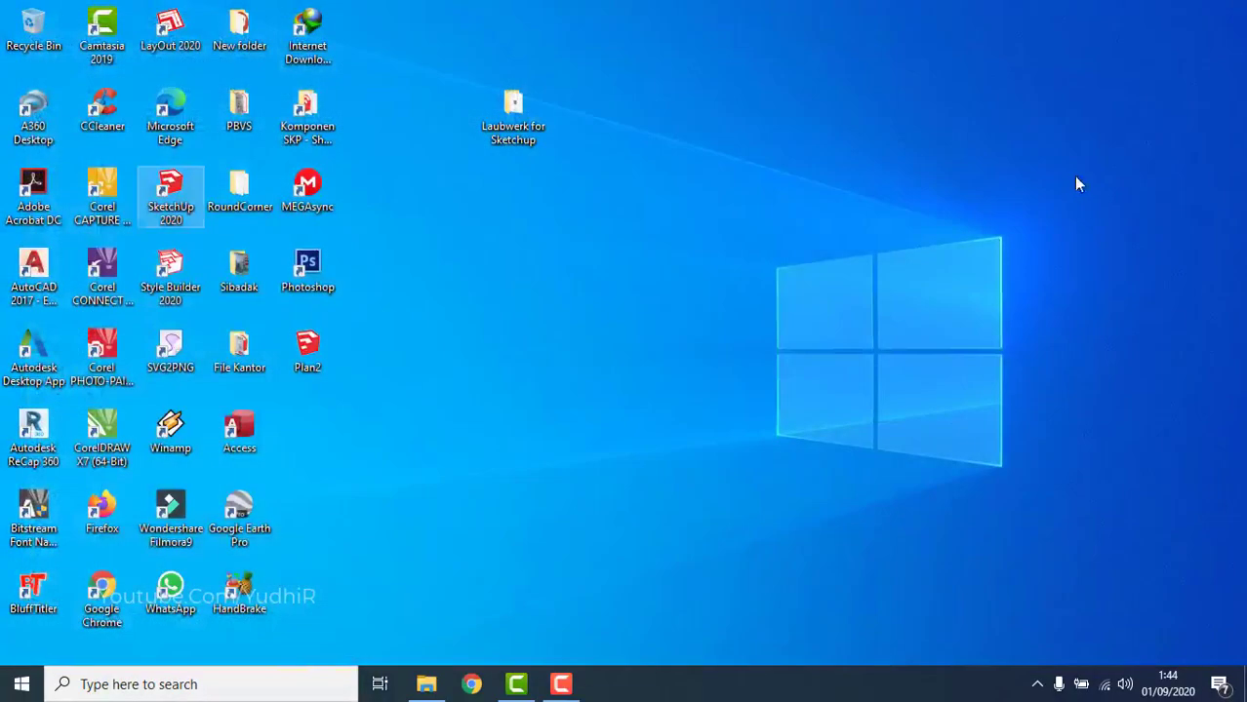
right_click(710, 252)
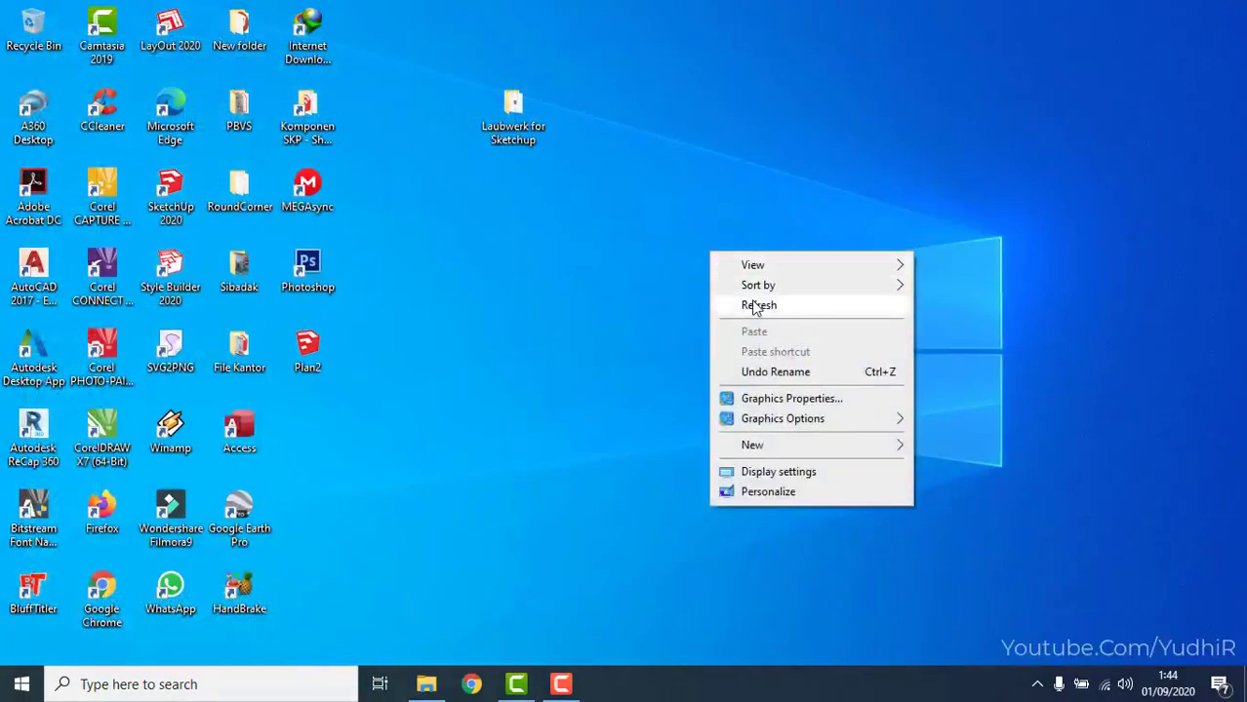
left_click(756, 306)
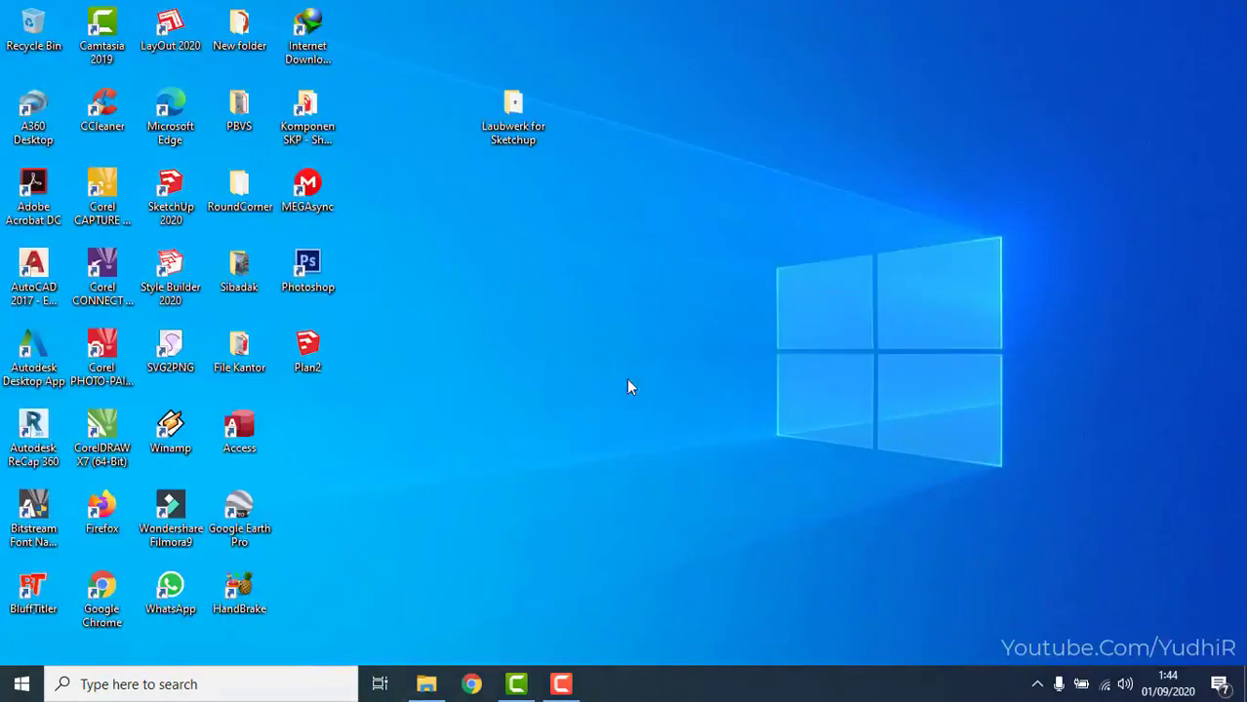
- Navigate File Explorer to ProgramData and open its SketchUp folder
left_click(426, 683)
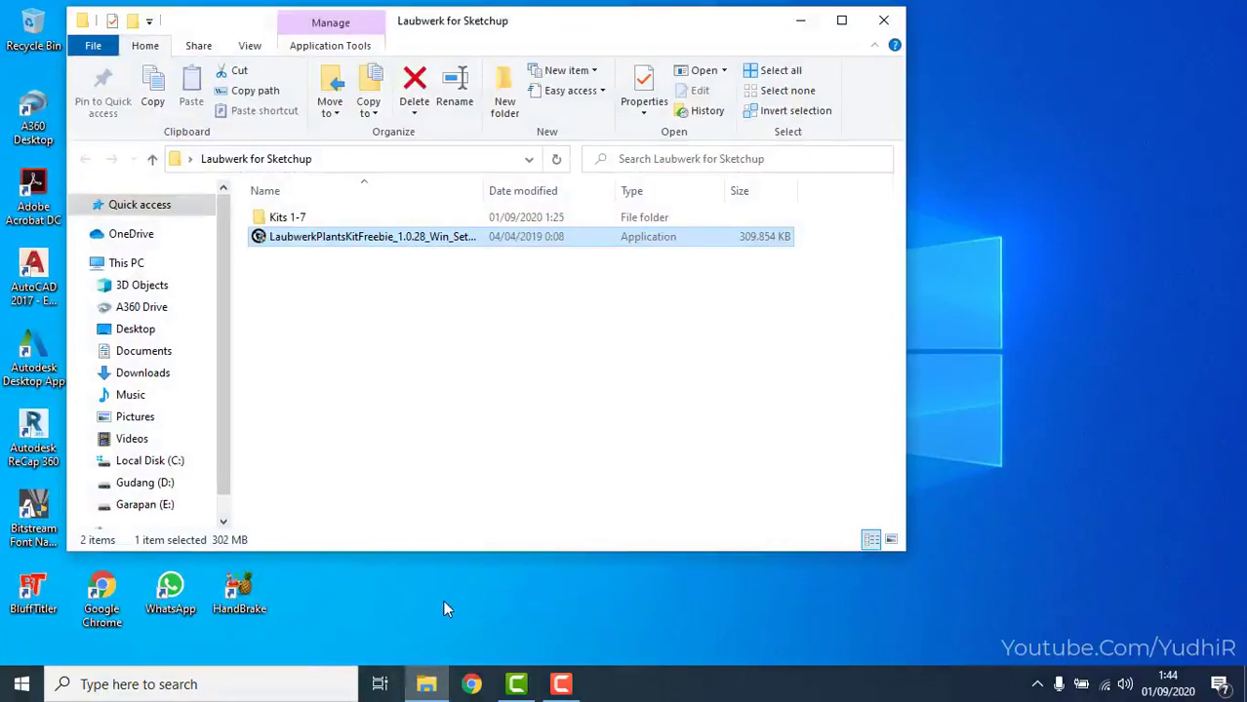
left_click(334, 160)
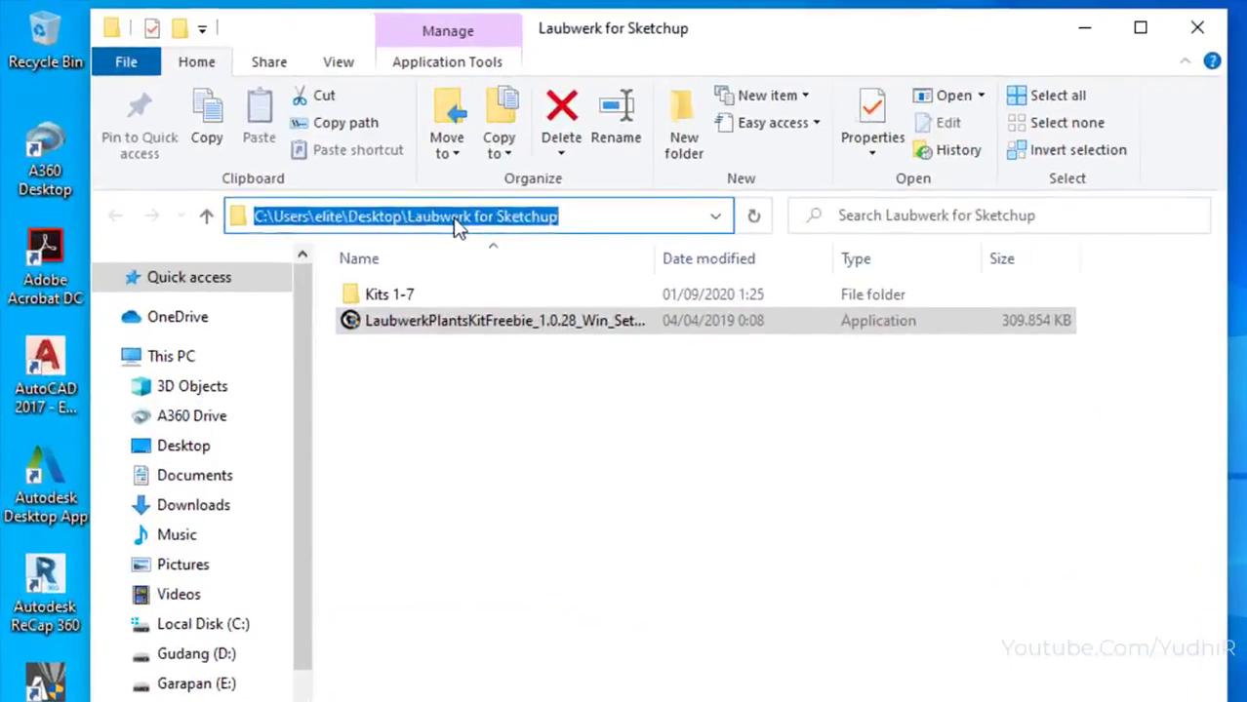
type("%programdata%")
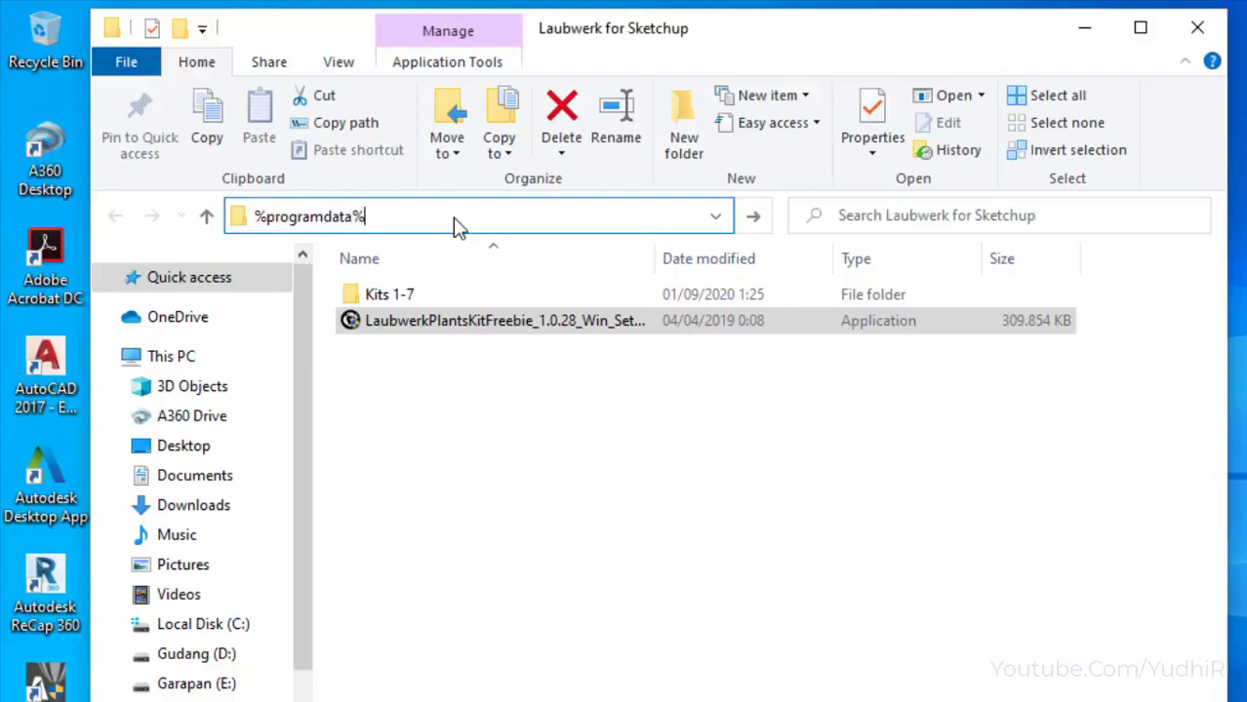
key("Return")
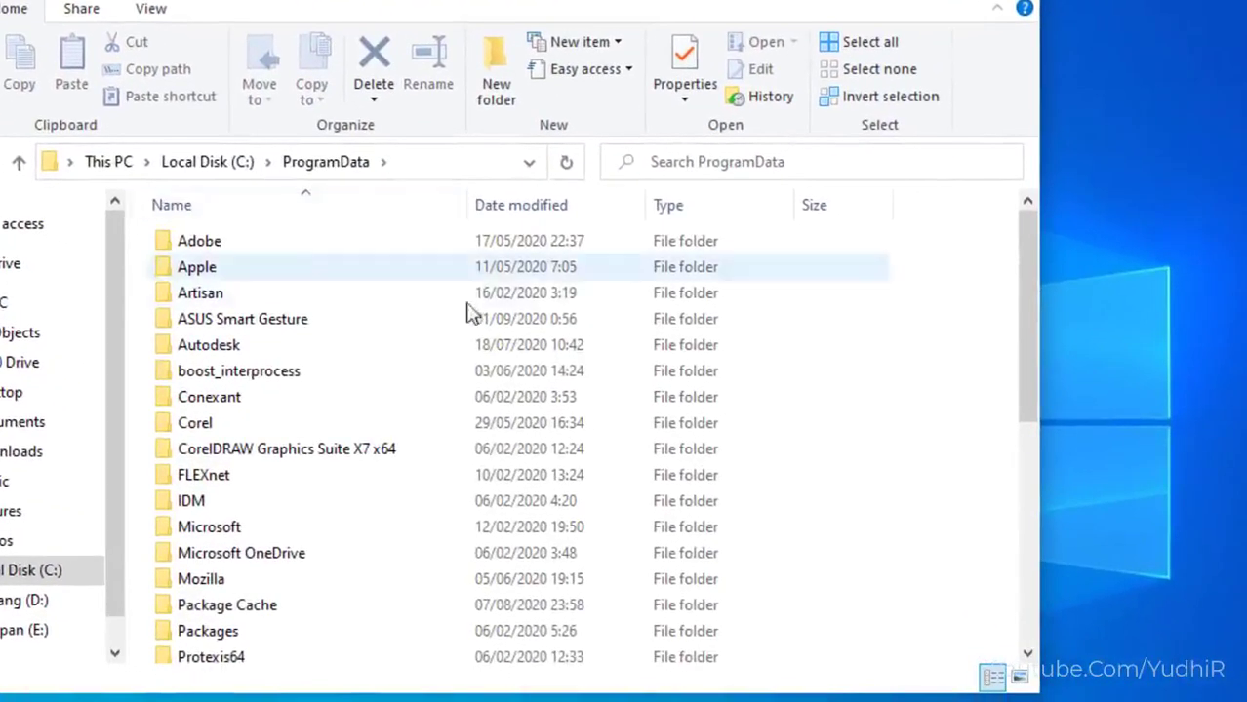
left_click_drag(1030, 352, 1025, 504)
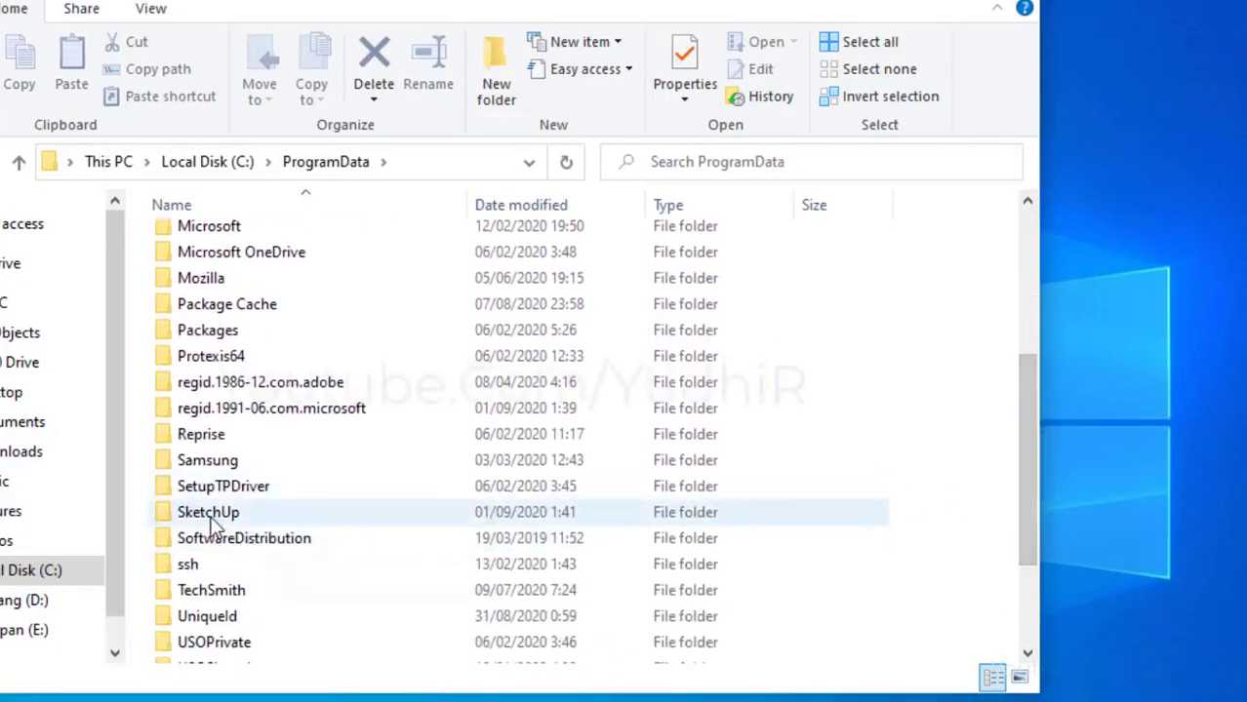
mouse_move(207, 512)
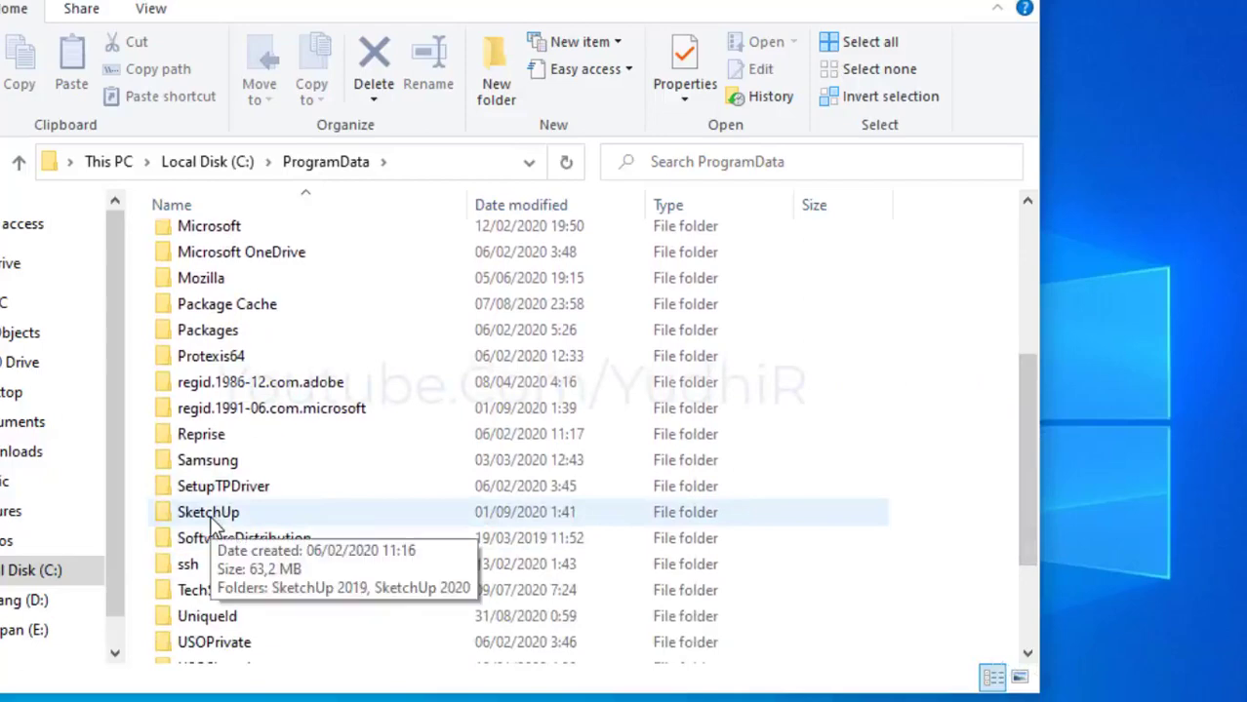
double_click(211, 517)
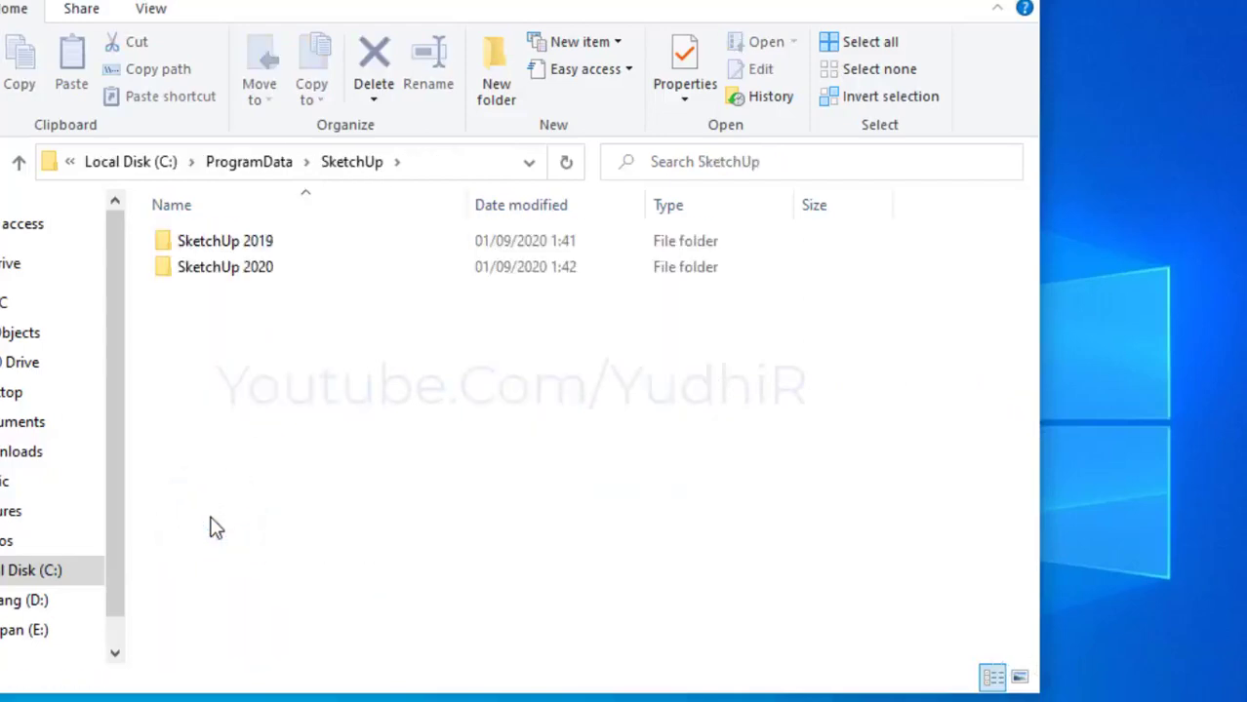
- Copy the lbw_player folder and lbw_player.rb from SketchUp 2019\SketchUp\Plugins
double_click(210, 251)
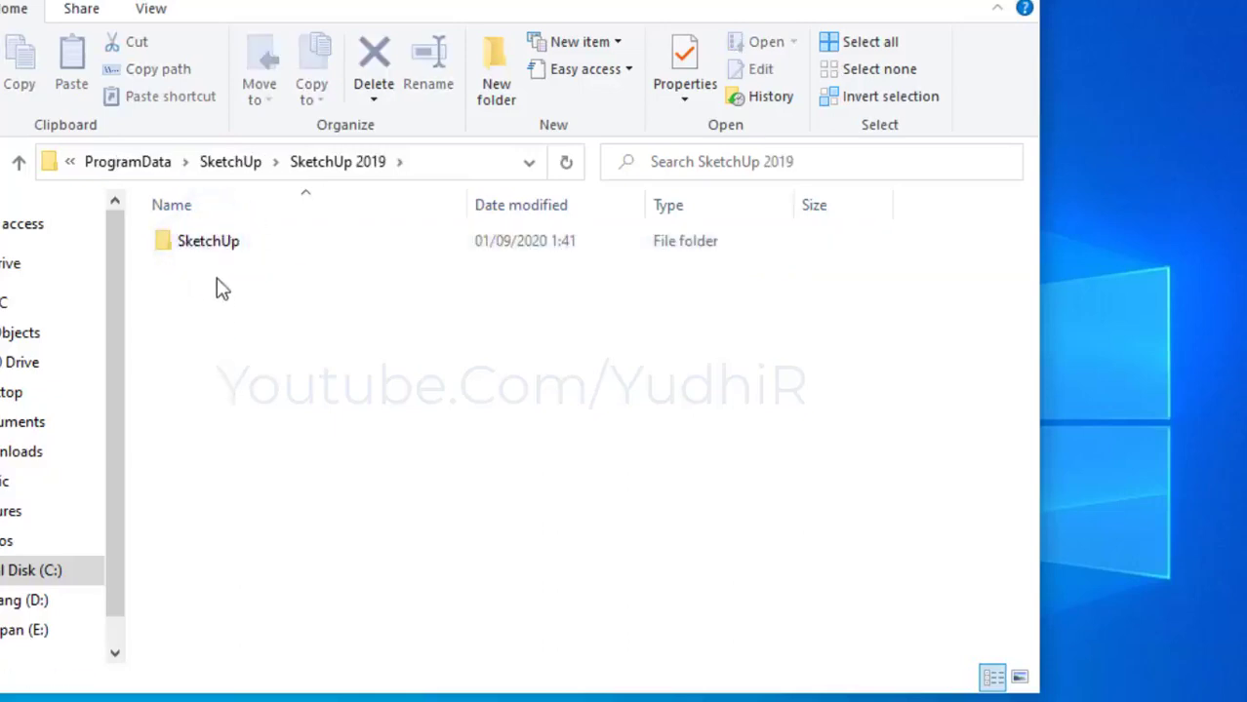
double_click(217, 251)
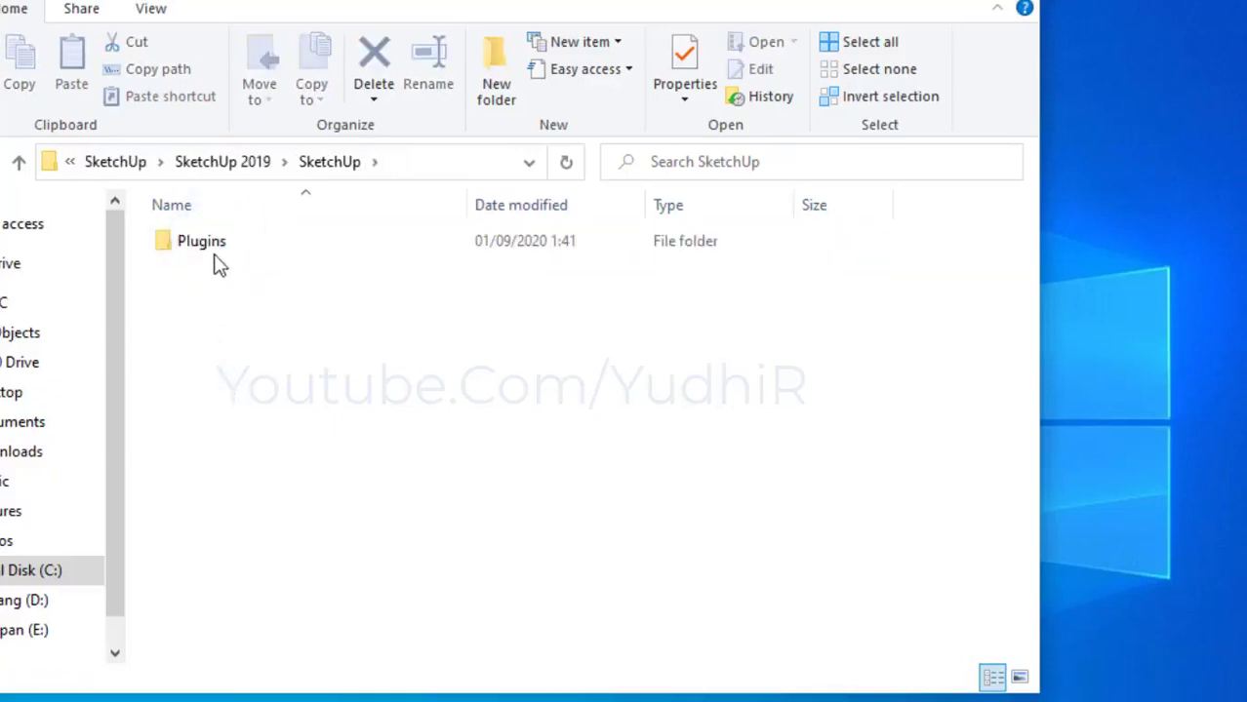
double_click(214, 248)
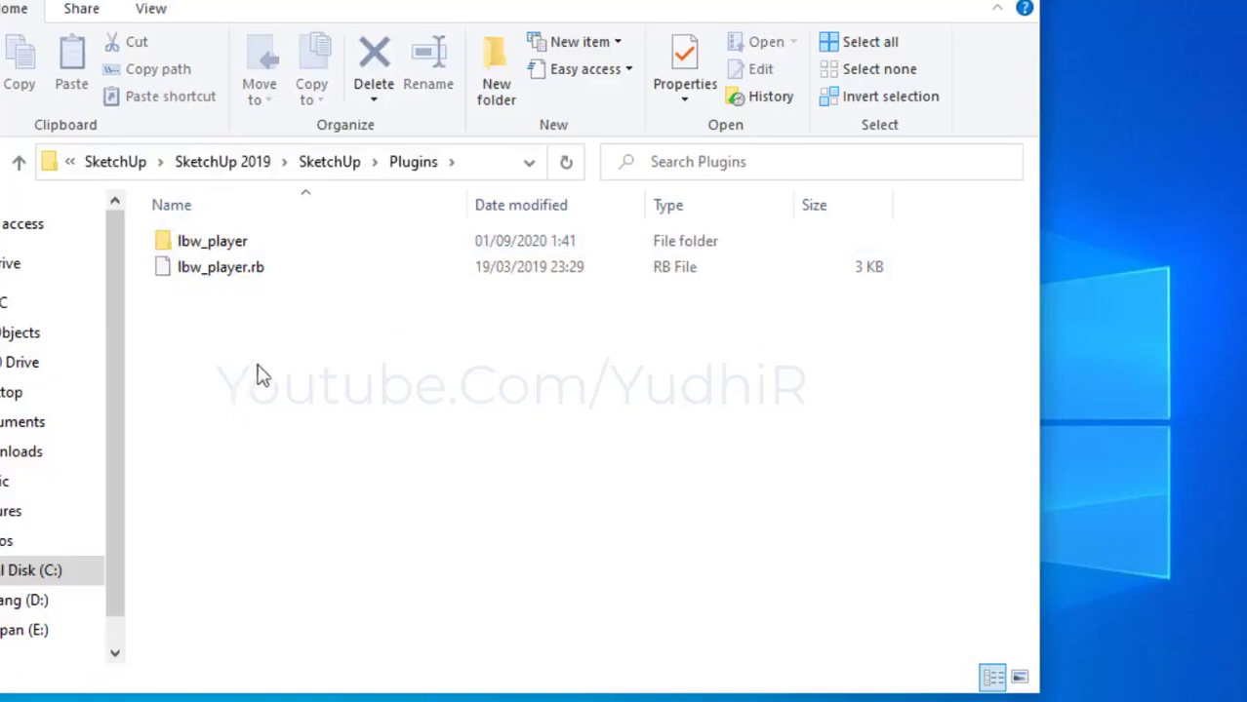
left_click_drag(264, 320, 149, 246)
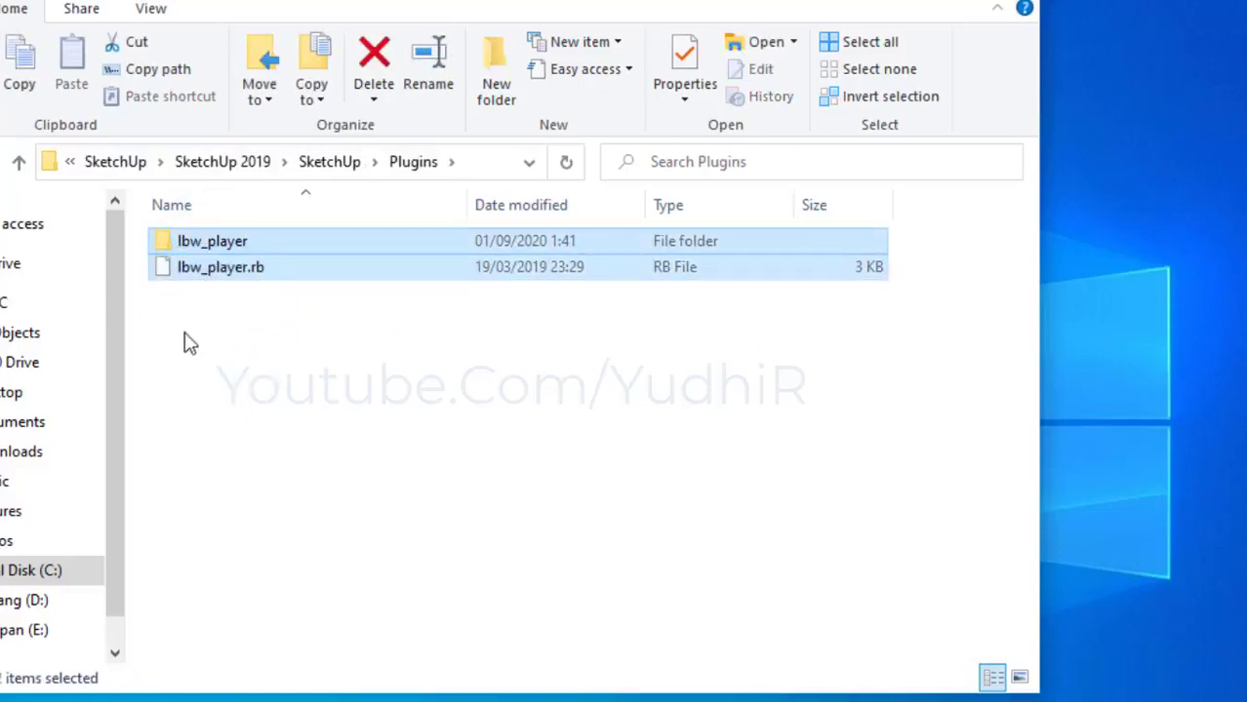
right_click(236, 257)
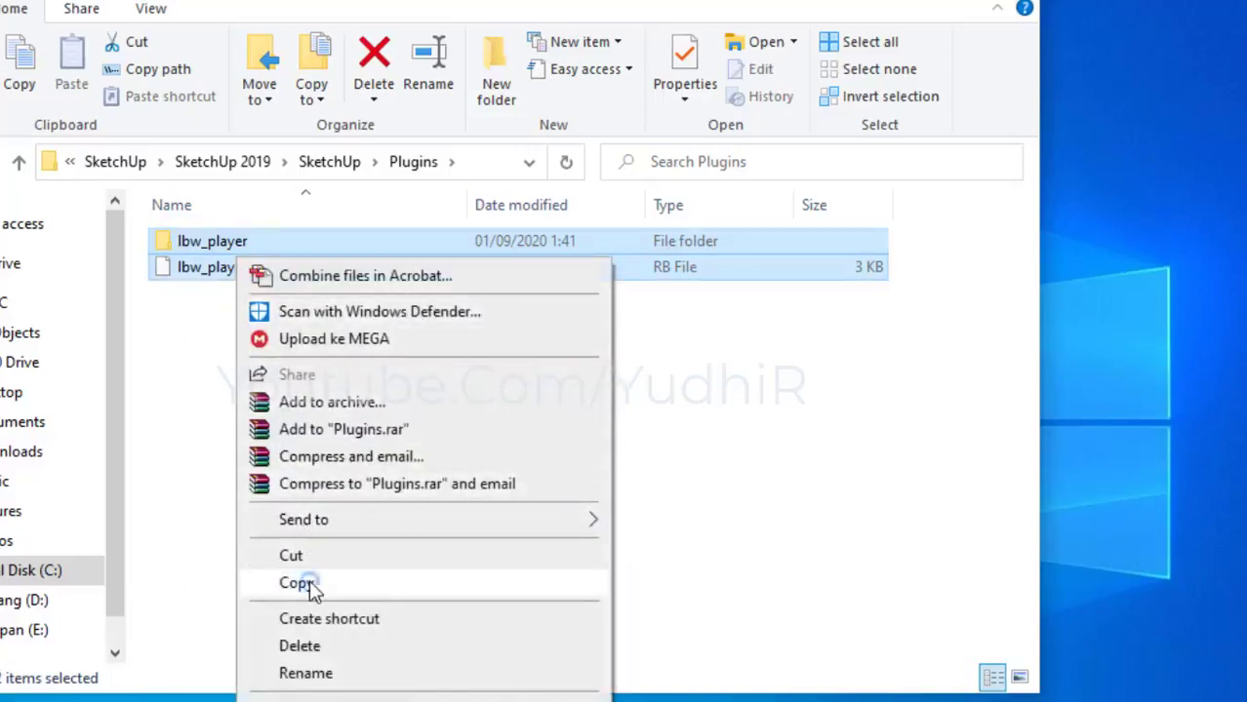
left_click(309, 579)
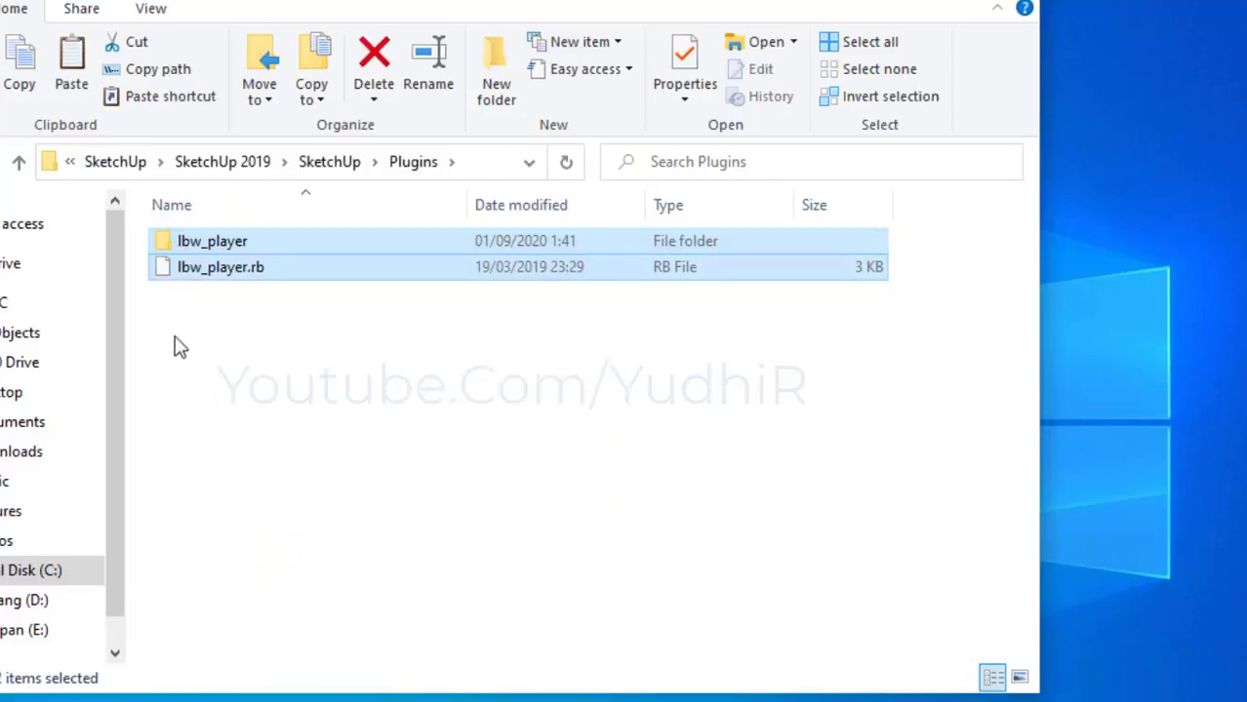
- Open the SketchUp 2020\SketchUp\Plugins folder
left_click(117, 168)
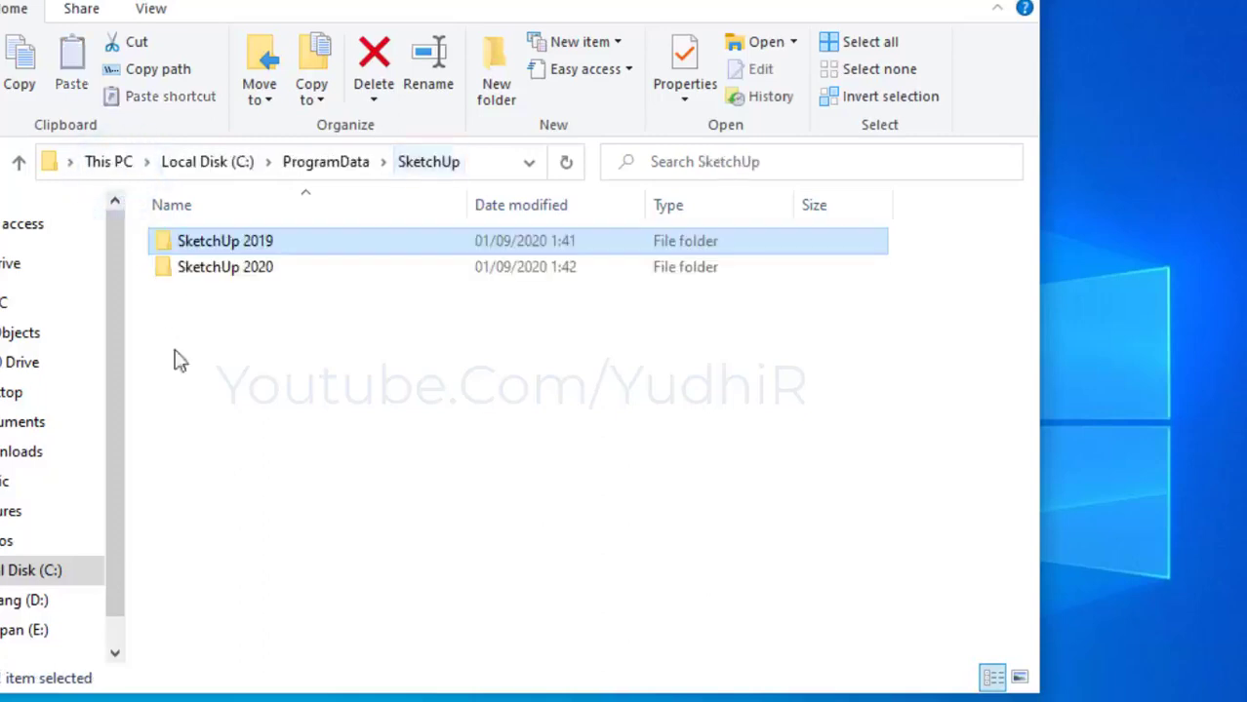
left_click(195, 422)
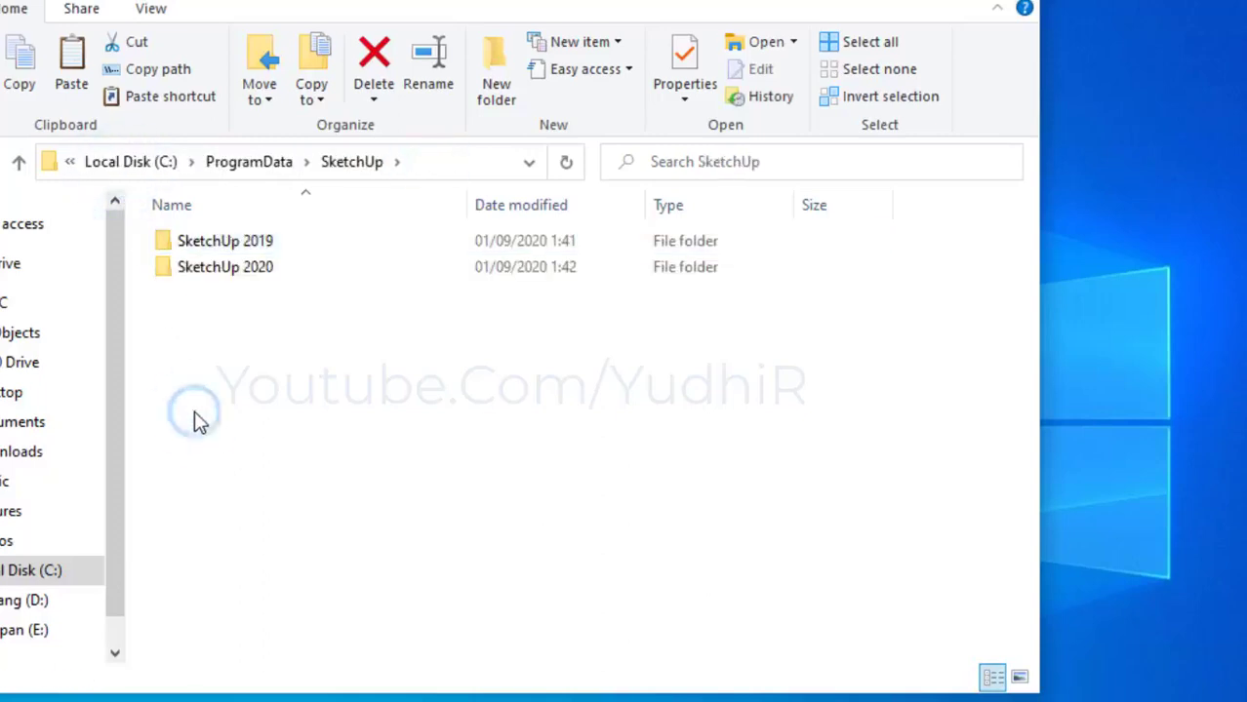
left_click(226, 278)
double_click(226, 278)
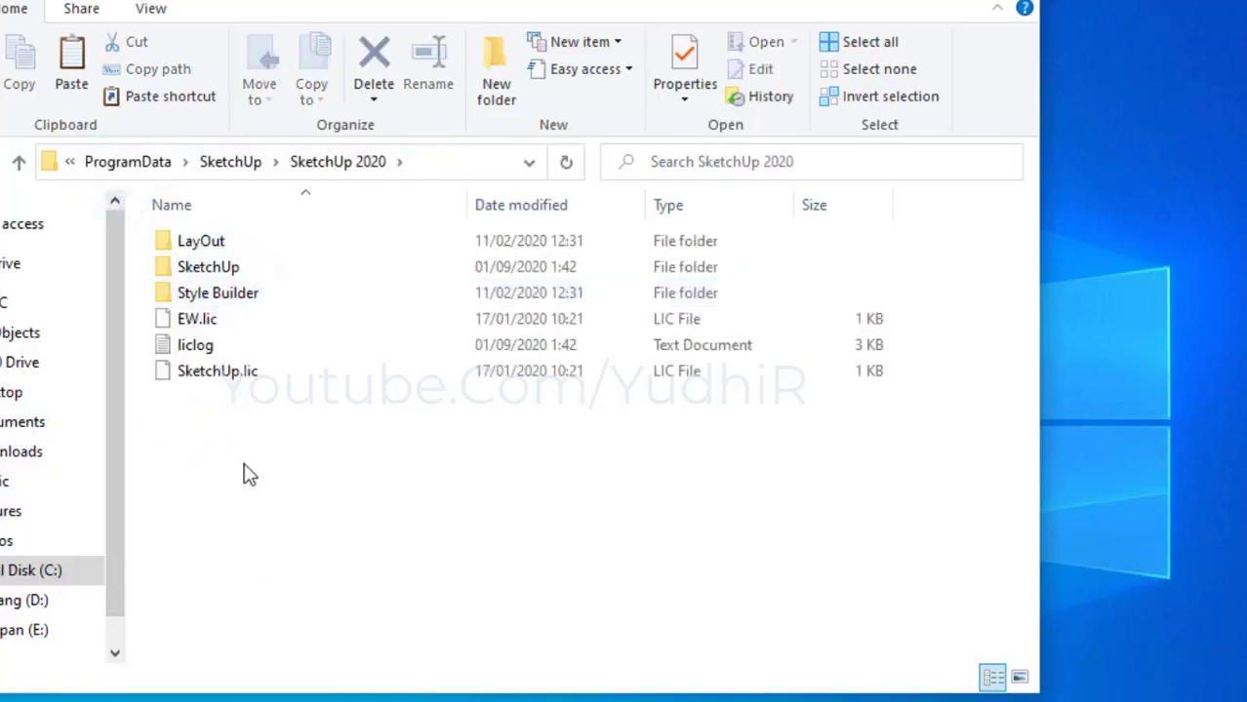
double_click(227, 275)
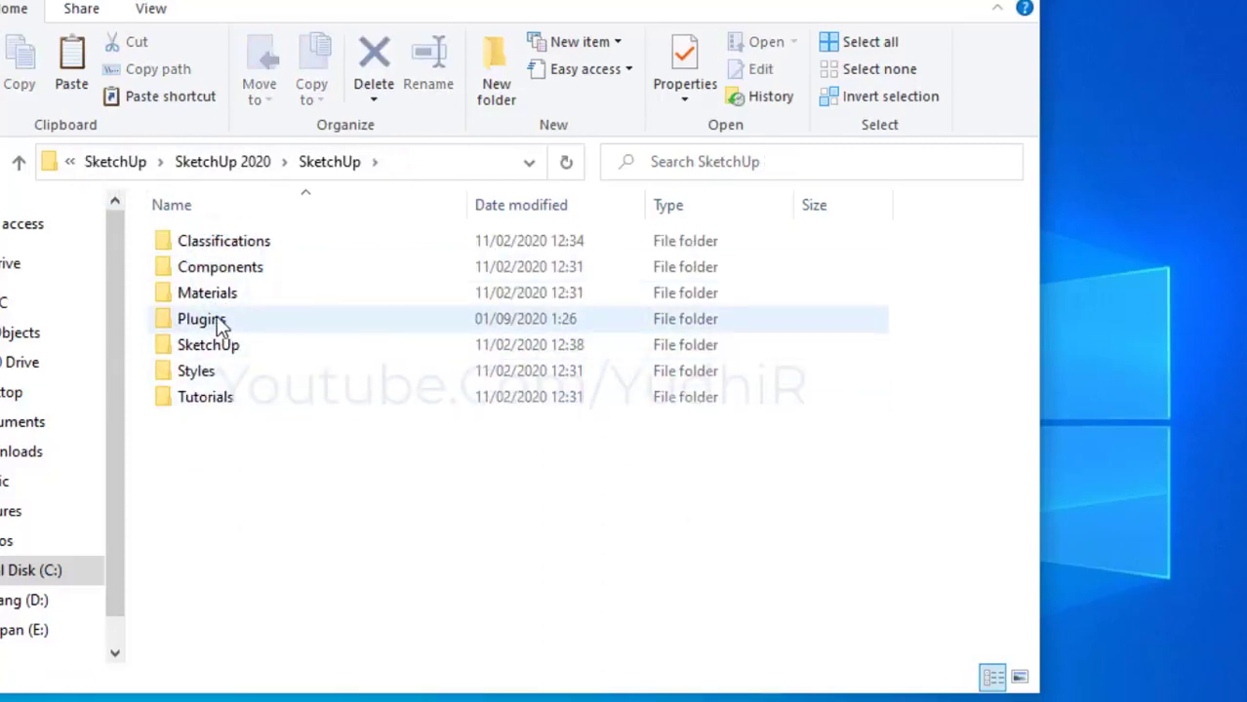
double_click(217, 318)
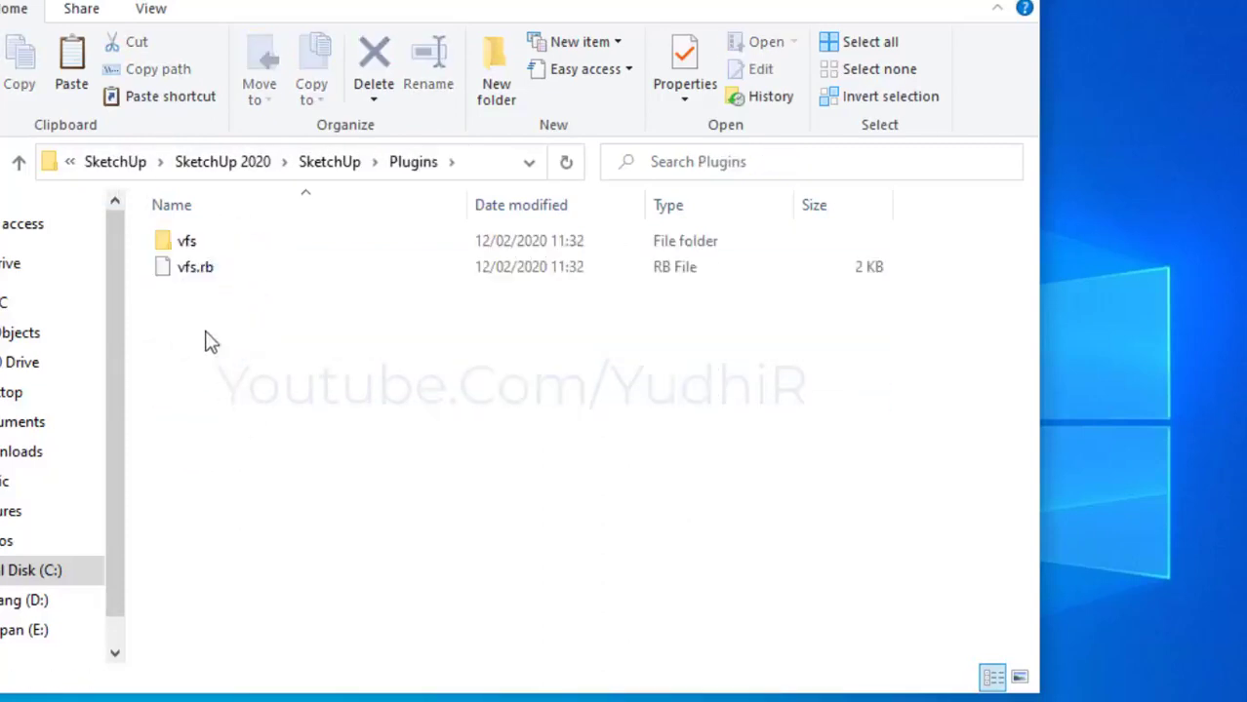
- Paste lbw_player and lbw_player.rb into it, then minimise Explorer to the desktop
right_click(205, 328)
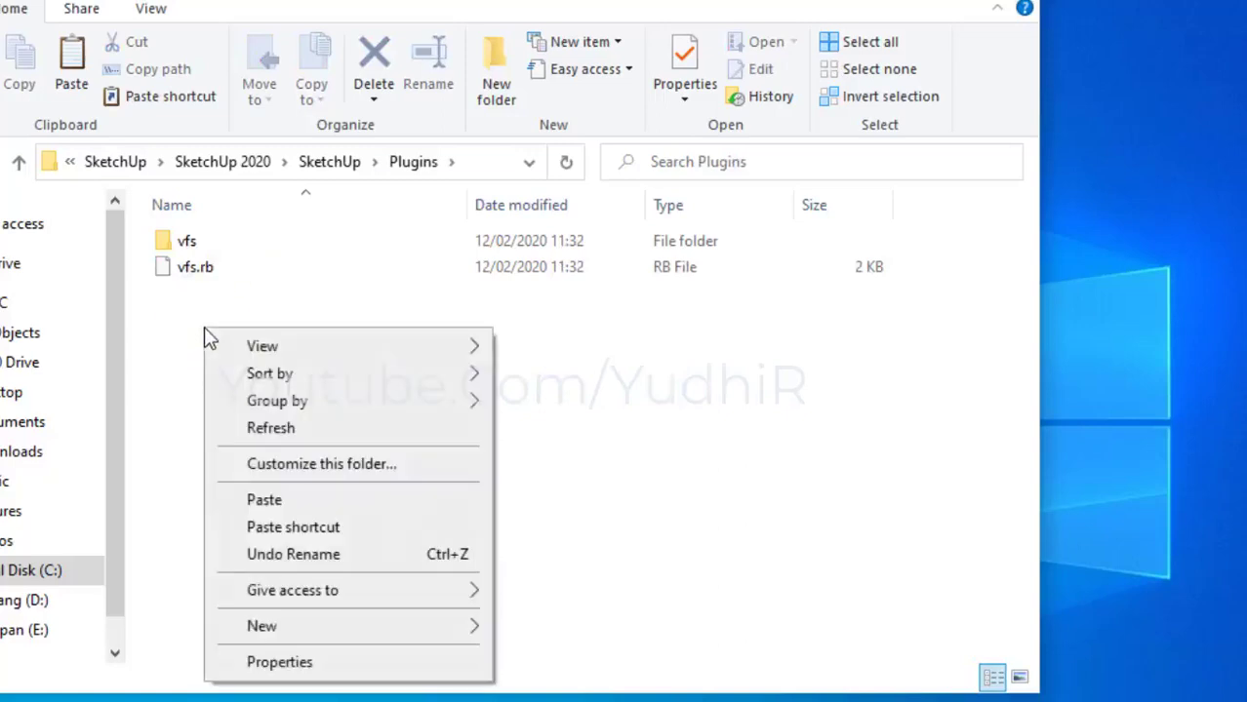
left_click(269, 508)
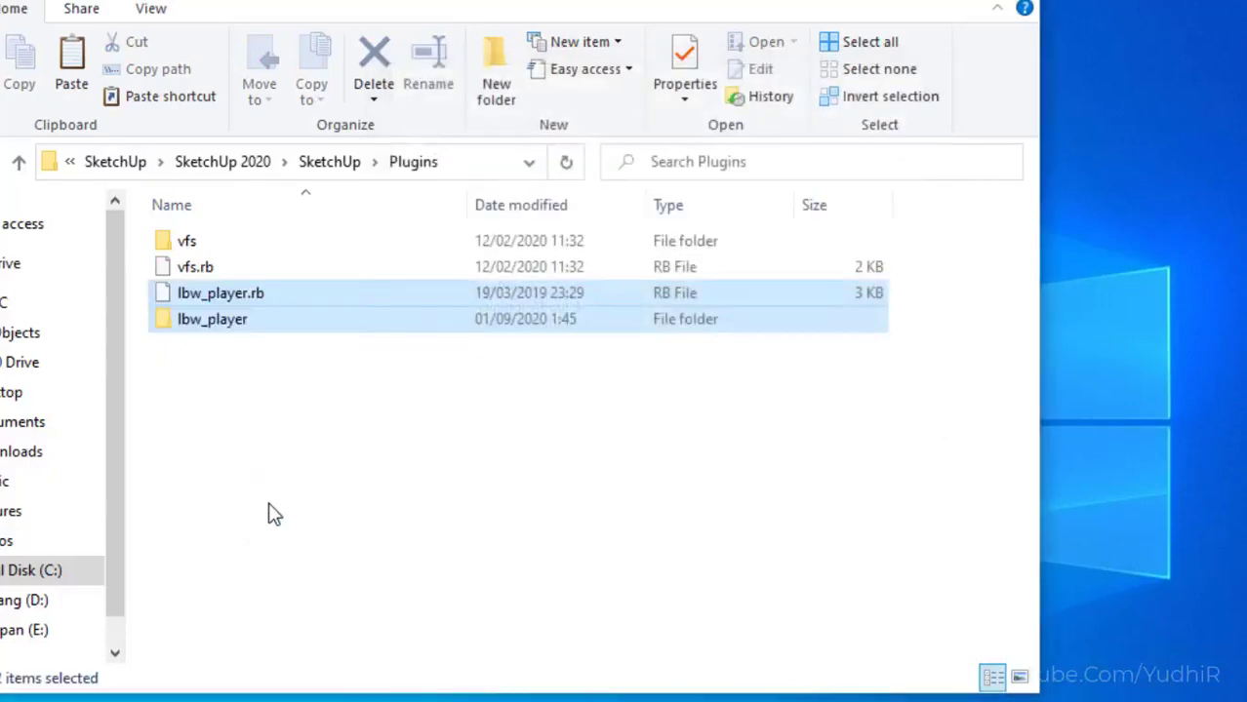
left_click(248, 449)
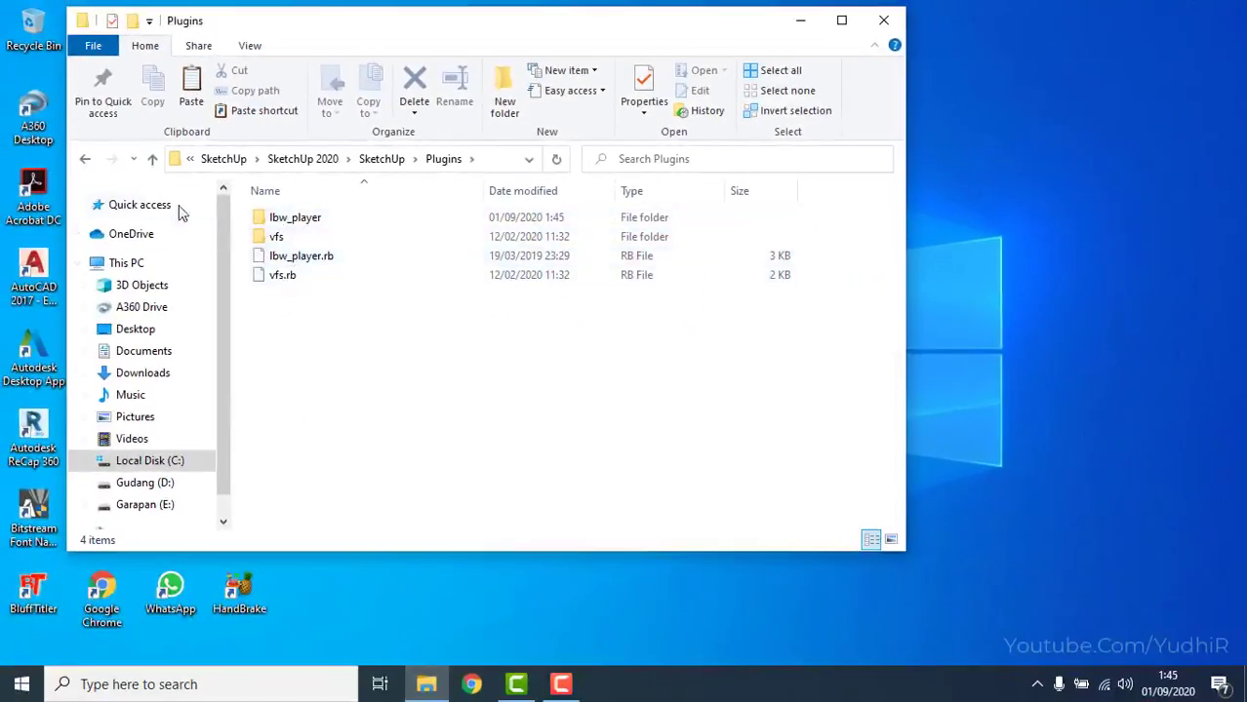
left_click(86, 159)
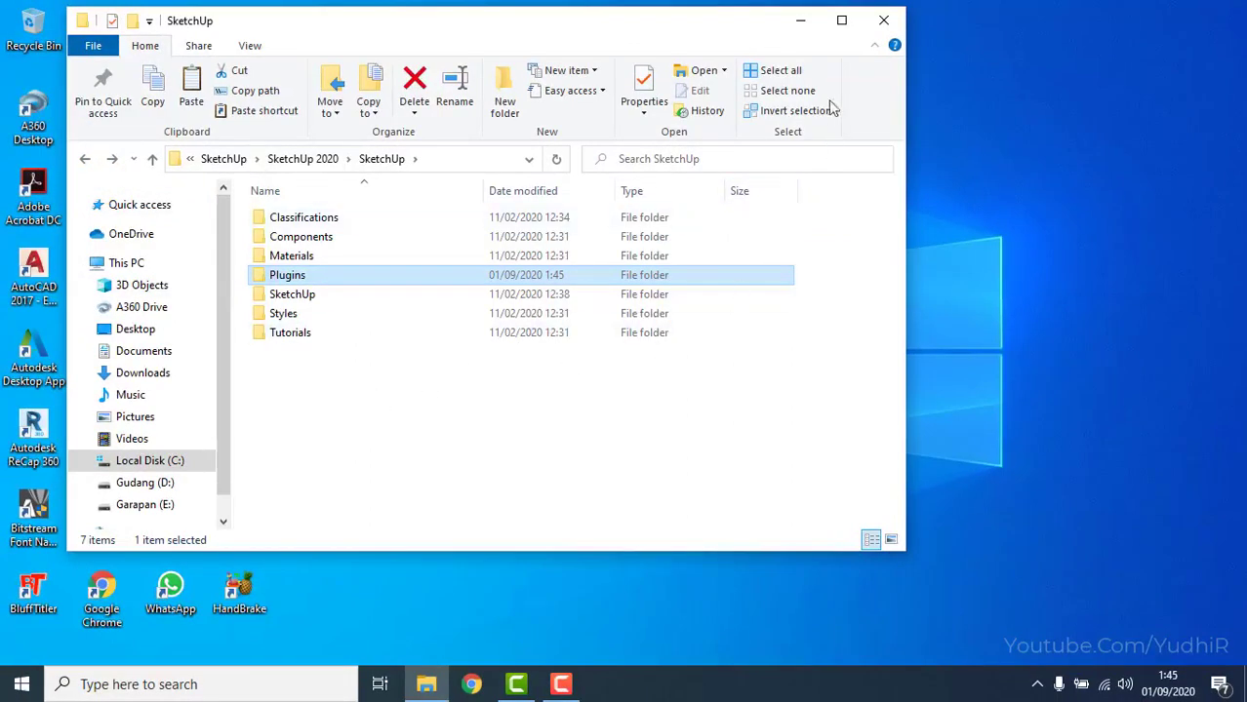
left_click(799, 20)
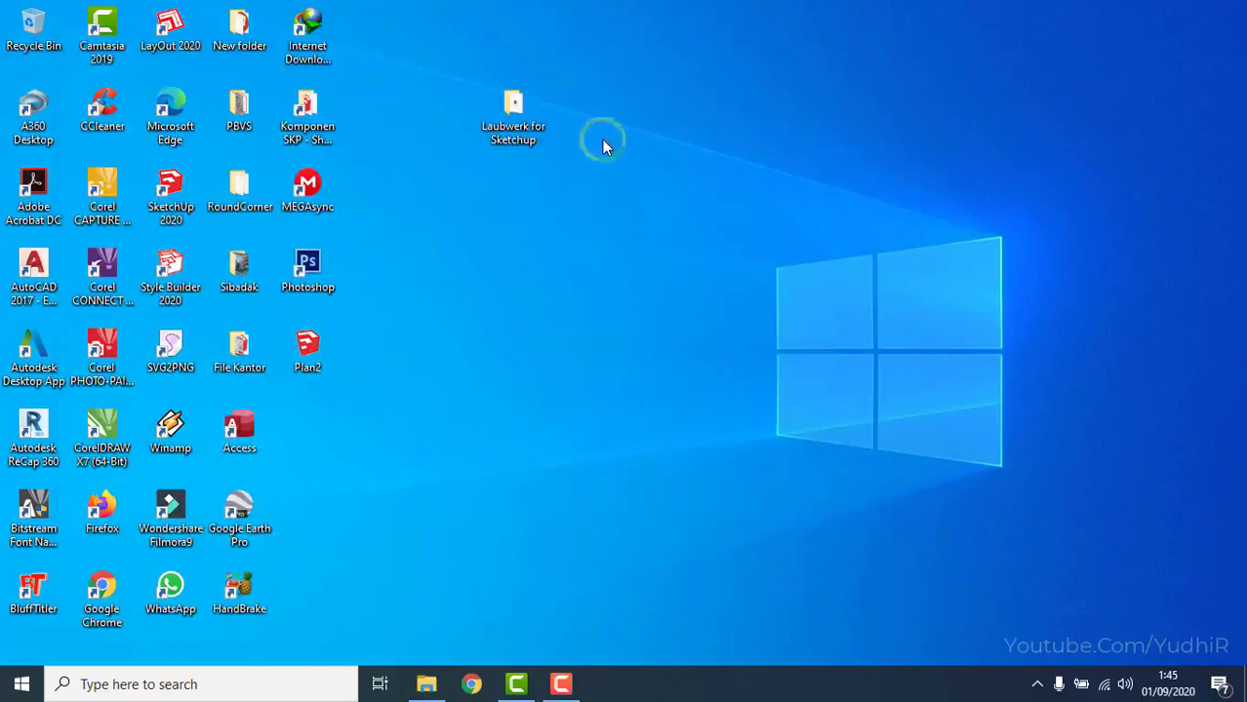
- Refresh the desktop and launch SketchUp 2020 from its desktop shortcut
right_click(602, 148)
left_click(639, 192)
double_click(172, 190)
right_click(177, 185)
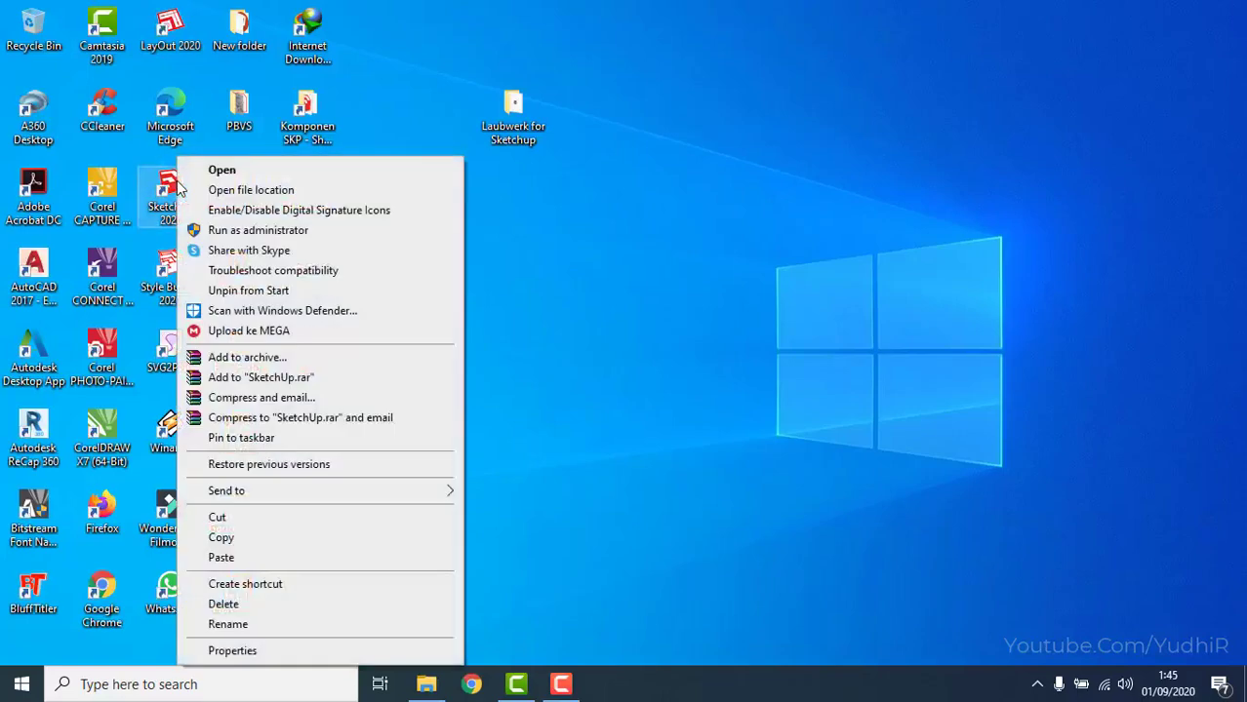
left_click(216, 170)
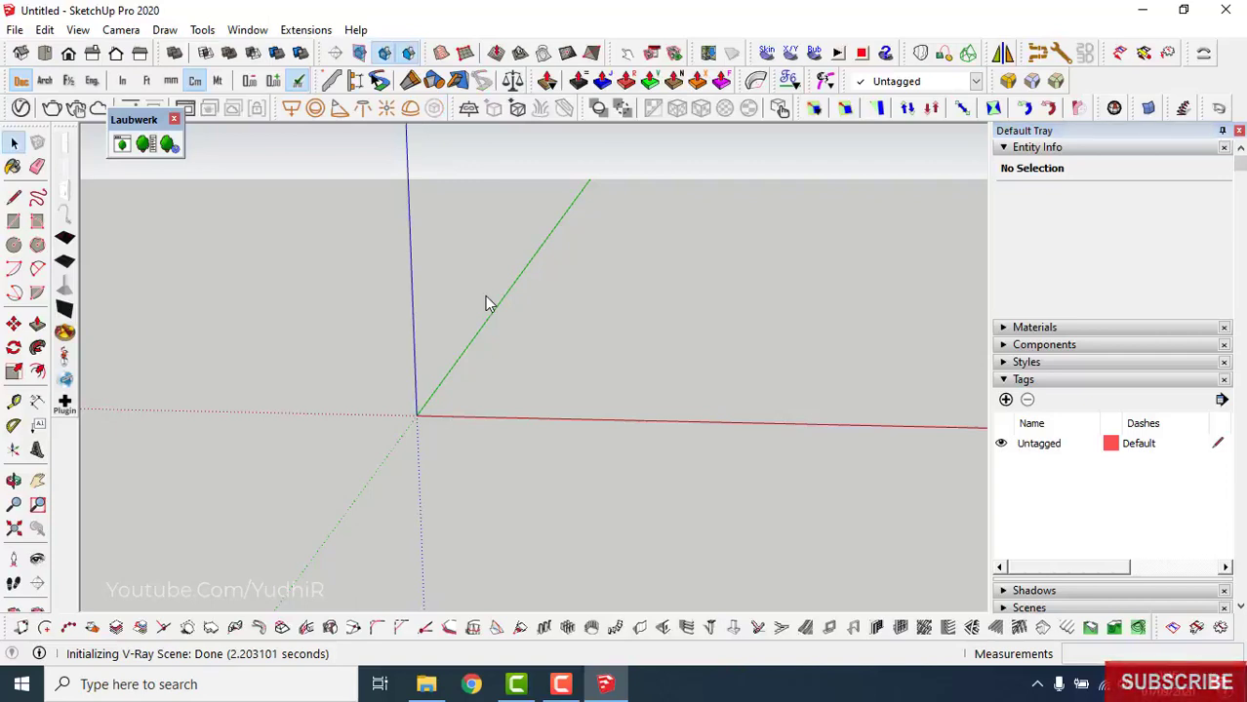
- Move the Laubwerk toolbar to the top-right, then hide and re-show it via View > Toolbars
left_click_drag(140, 125, 928, 144)
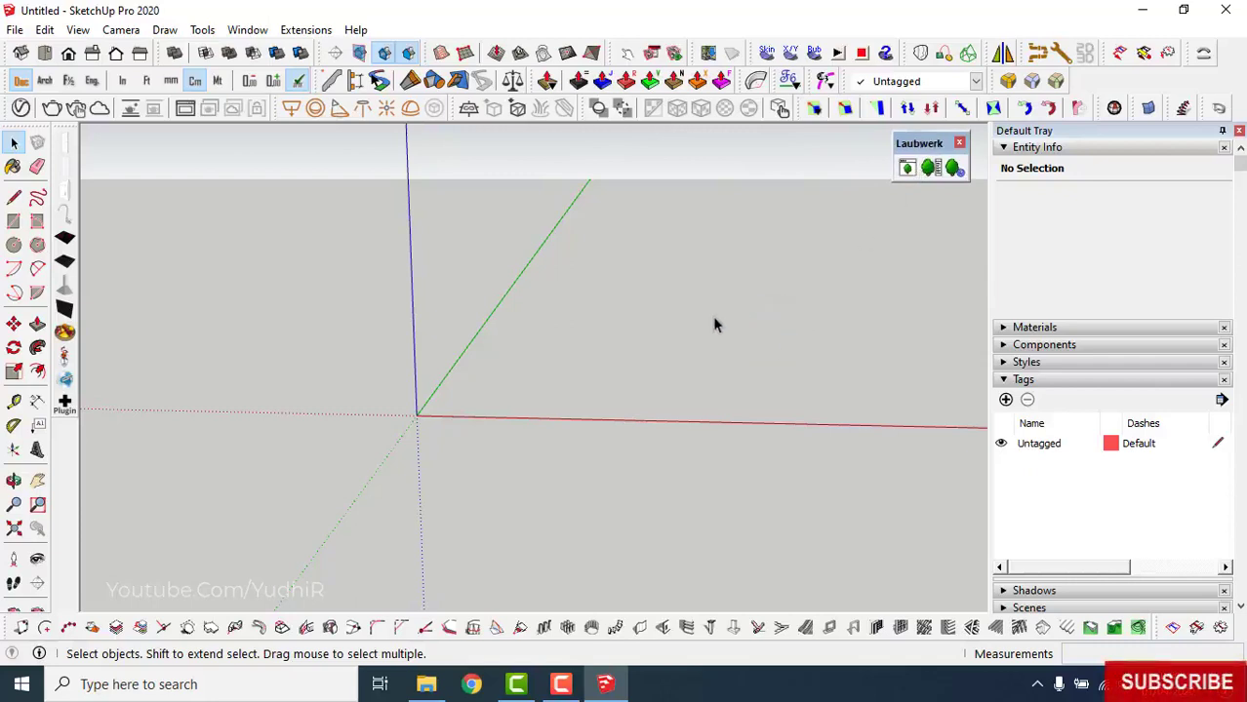
left_click(78, 30)
left_click(103, 47)
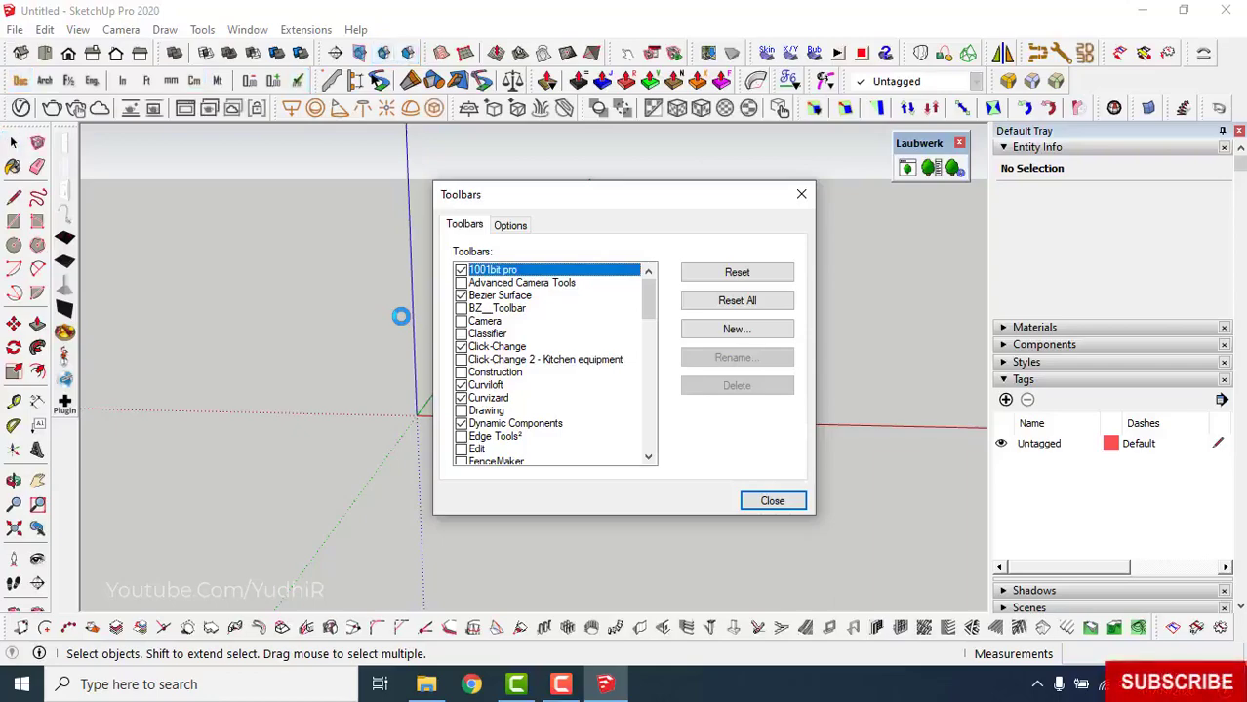
left_click_drag(649, 313, 673, 355)
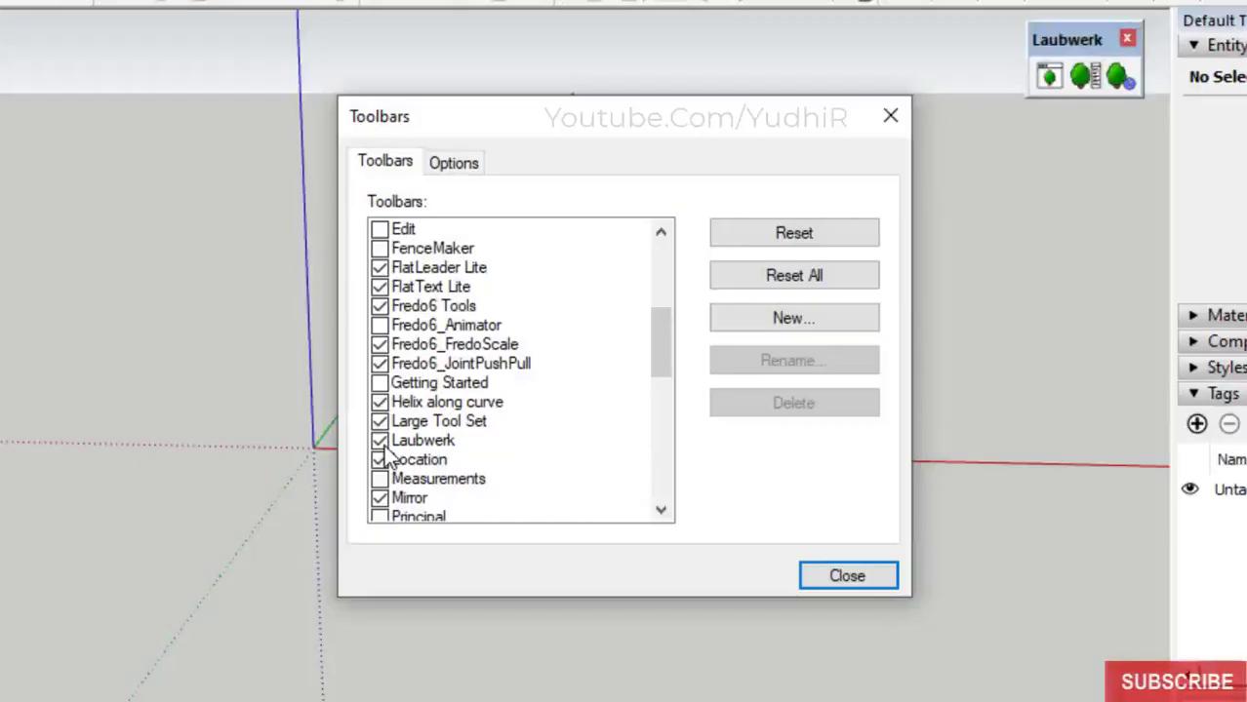
left_click(382, 443)
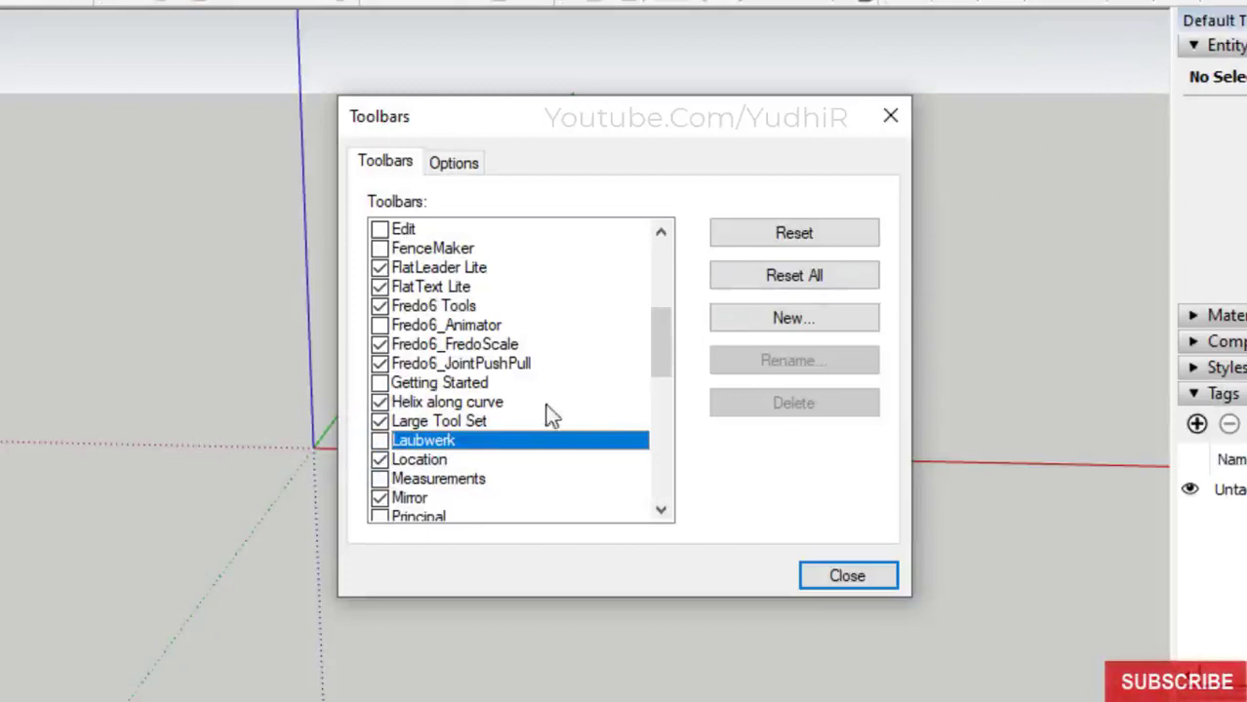
left_click(380, 443)
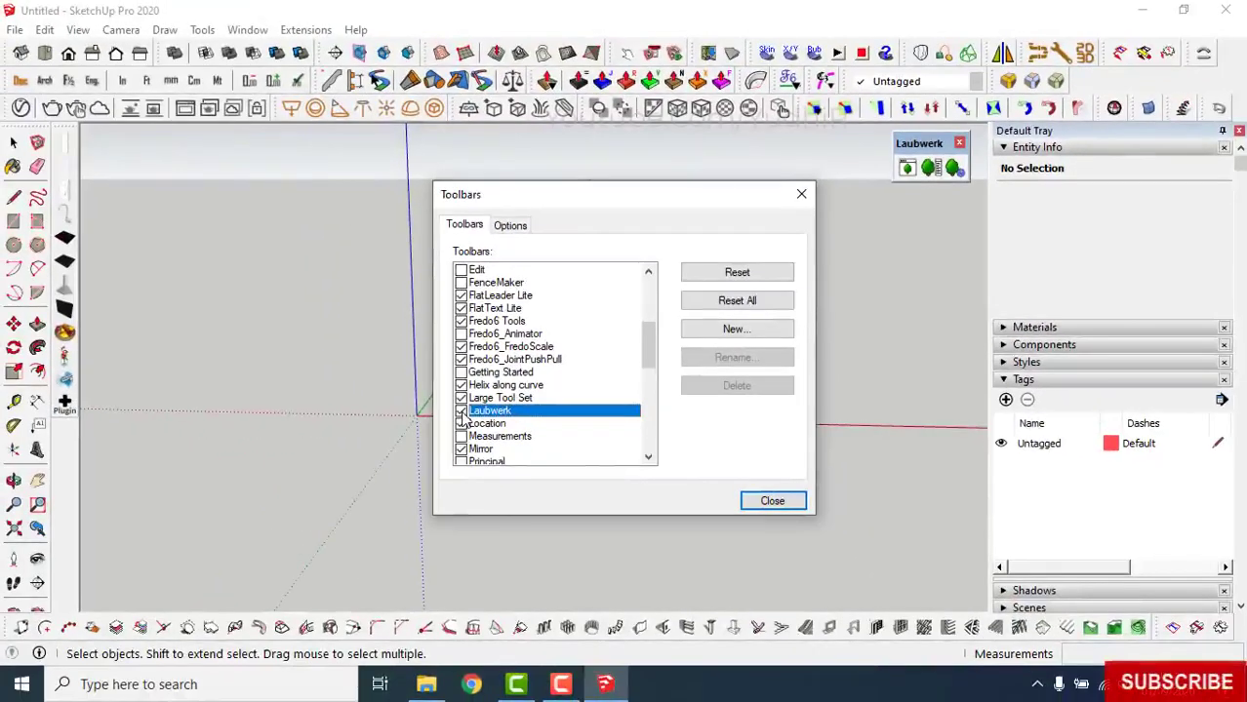
left_click(770, 502)
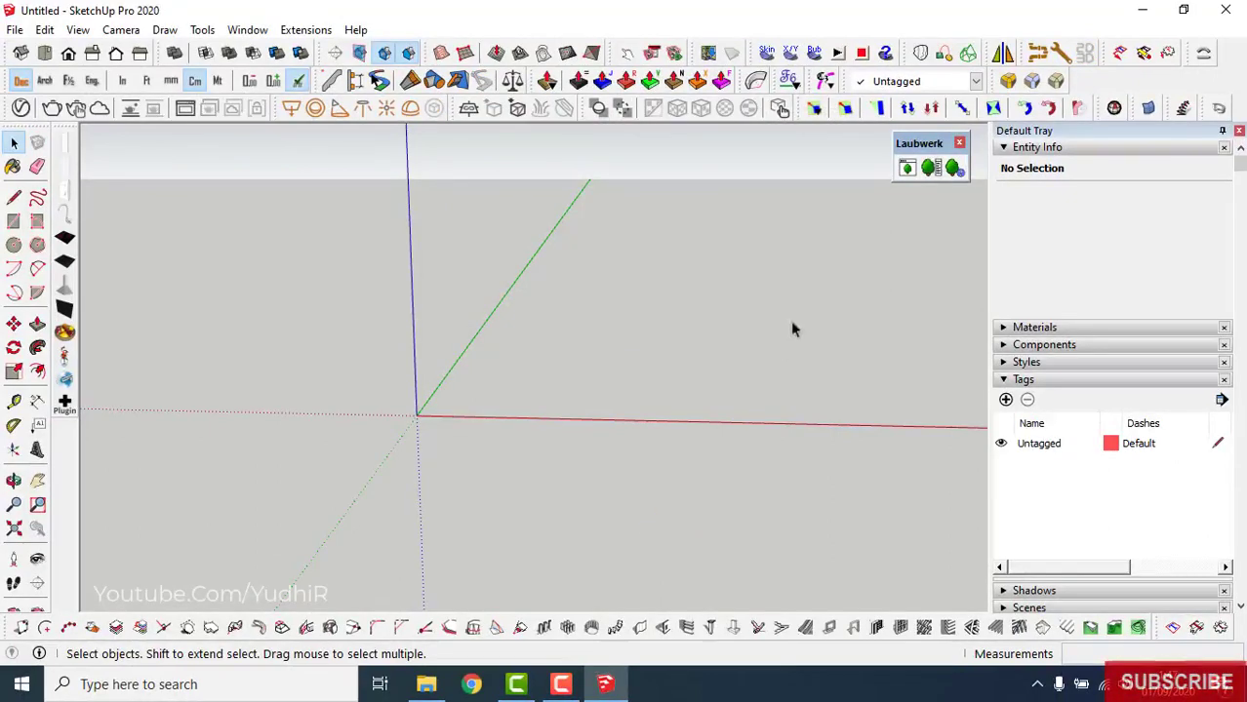
- Open the Laubwerk plant library and place the Plumeria tree at the model origin
left_click(906, 170)
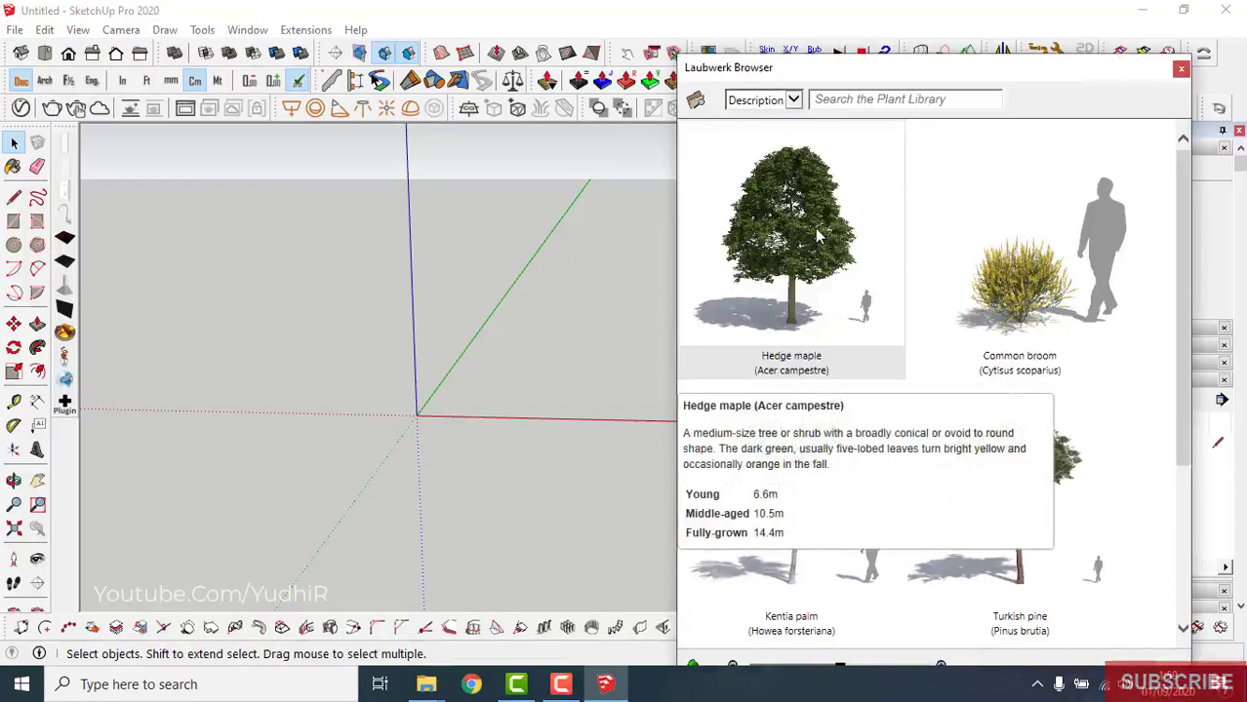
mouse_move(1019, 249)
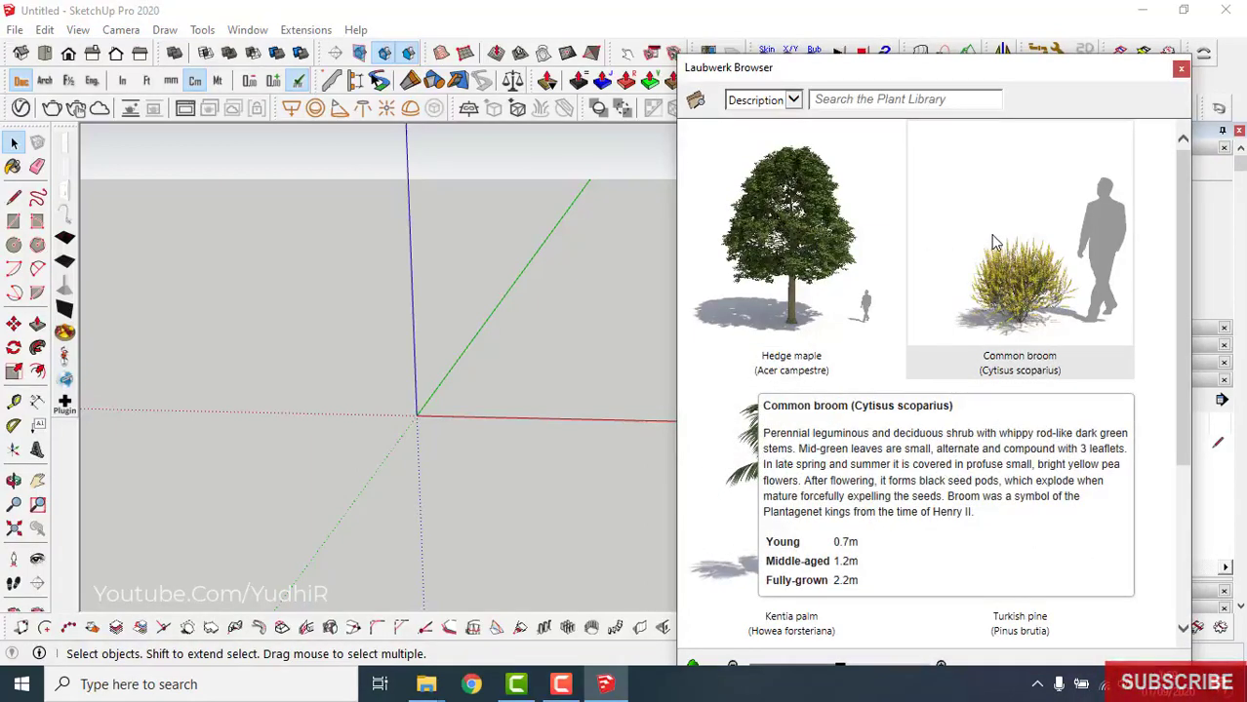
scroll(995, 242, "down", 1)
scroll(995, 242, "down", 1)
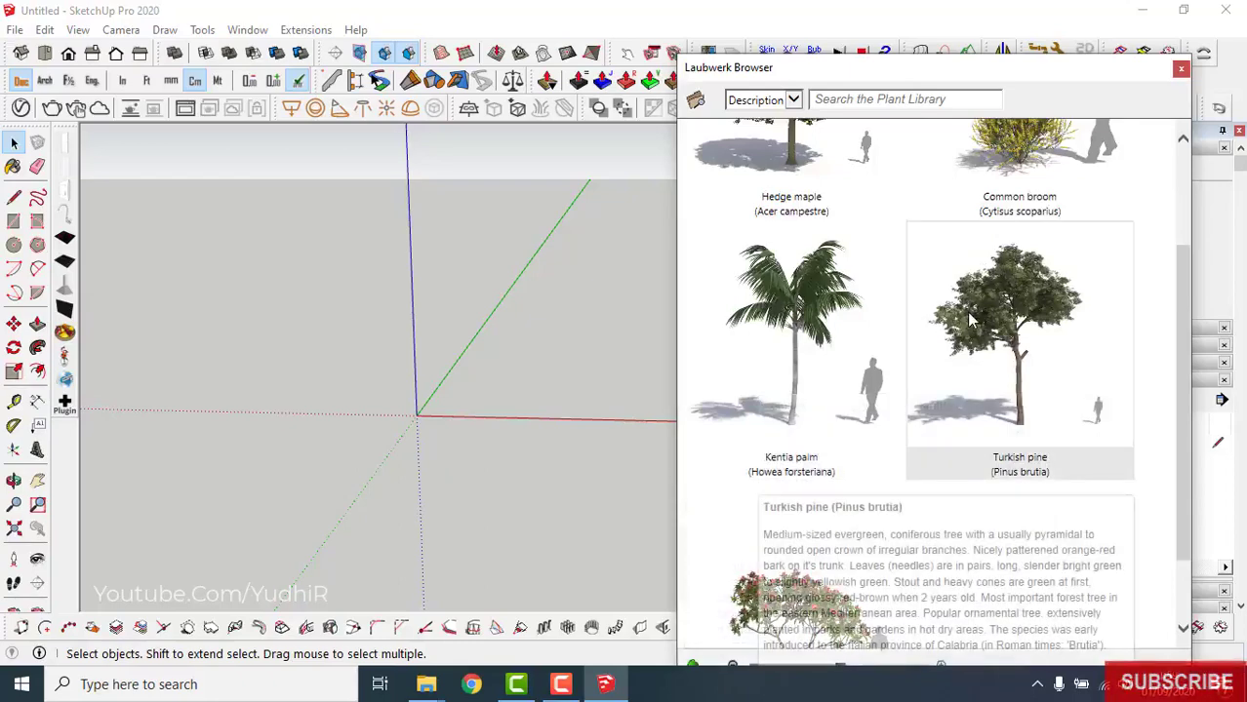
scroll(943, 349, "down", 1)
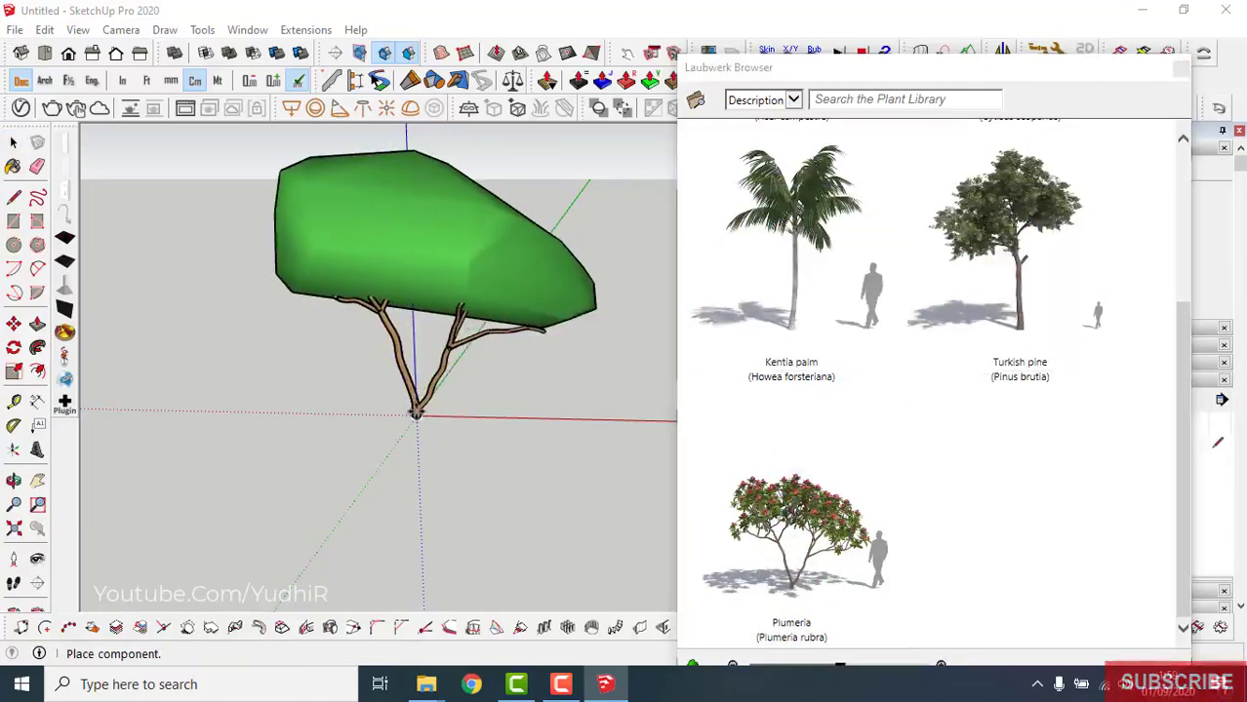
left_click(416, 412)
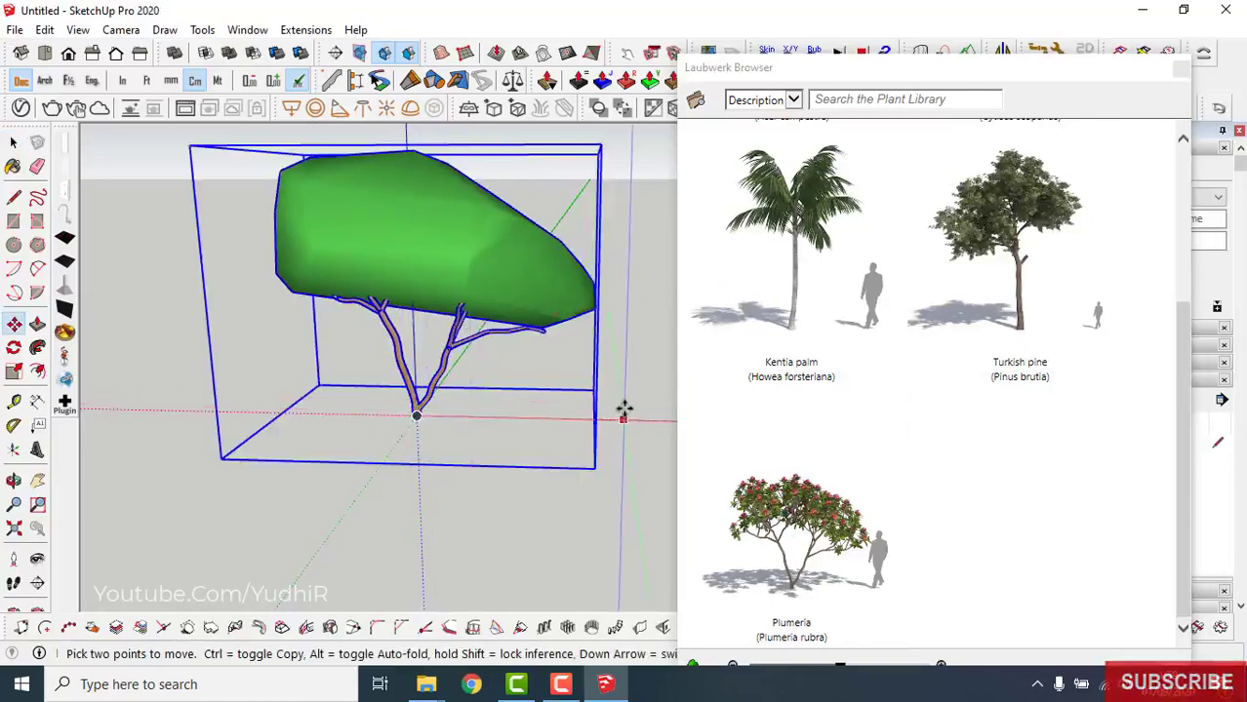
mouse_move(626, 412)
middle_mouse_down()
mouse_move(529, 474)
mouse_move(479, 412)
mouse_move(431, 440)
middle_mouse_up()
left_click(578, 524)
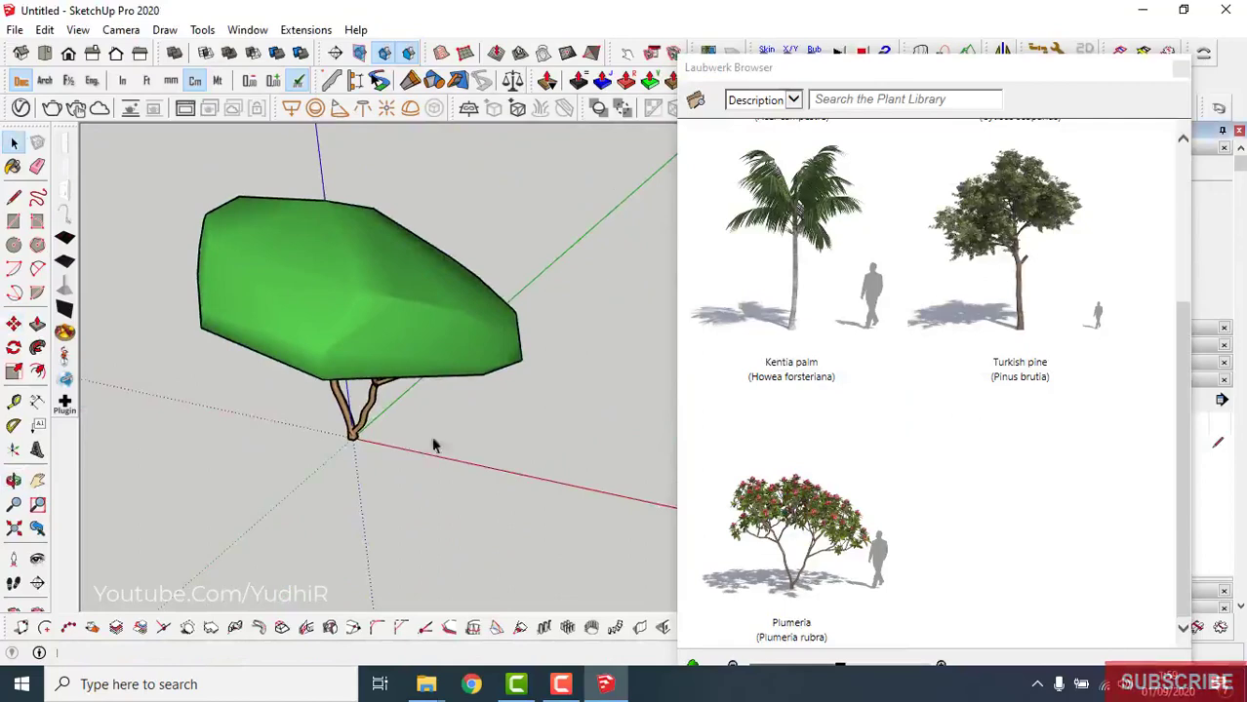
- Place a Kentia palm from the library into the model
left_click(757, 273)
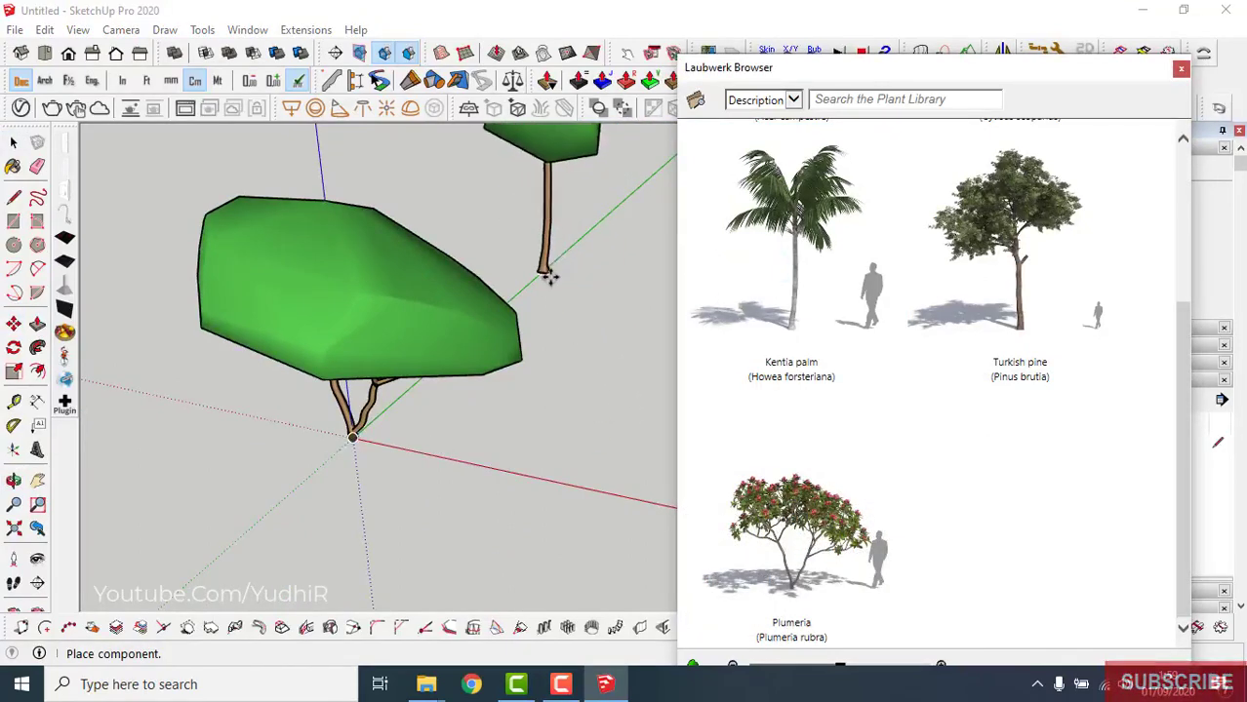
left_click(549, 276)
mouse_move(546, 325)
middle_mouse_down()
mouse_move(486, 496)
mouse_move(445, 340)
mouse_move(386, 389)
mouse_move(440, 417)
mouse_move(422, 449)
middle_mouse_up()
scroll(490, 495, "down", 2)
key("space")
- Place a Turkish pine further along the green axis
left_click(570, 410)
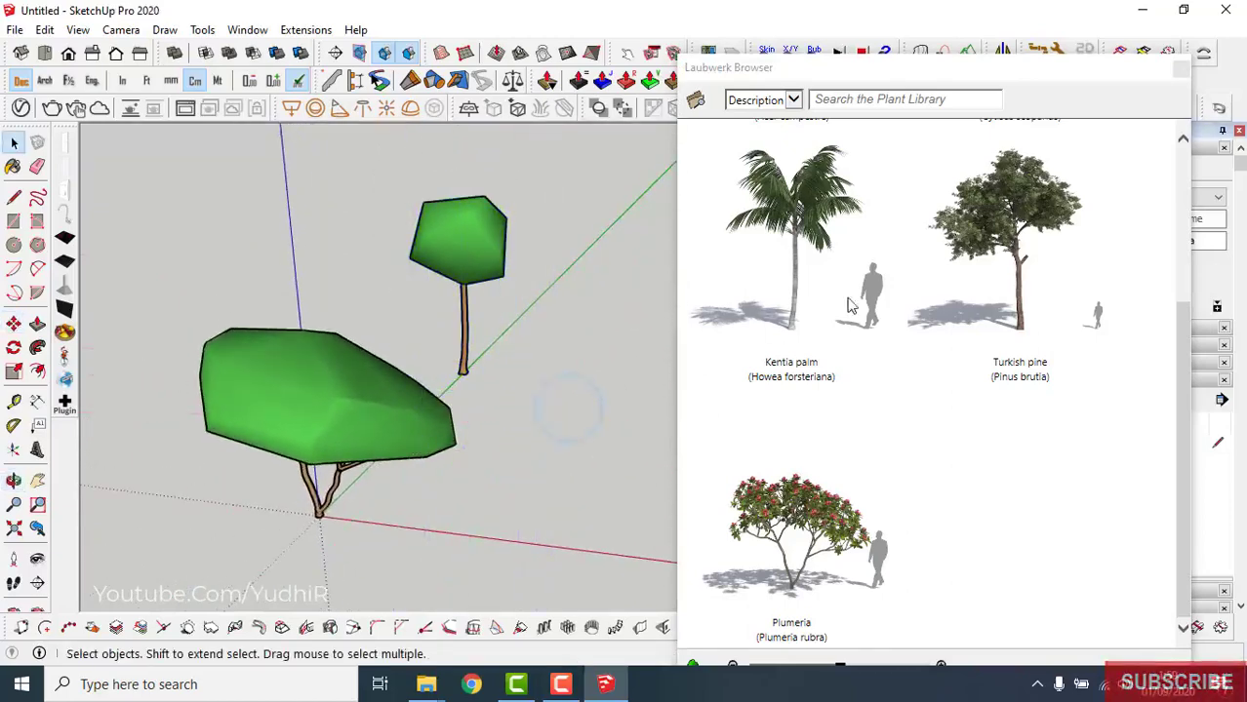
left_click(1003, 250)
left_click(1003, 250)
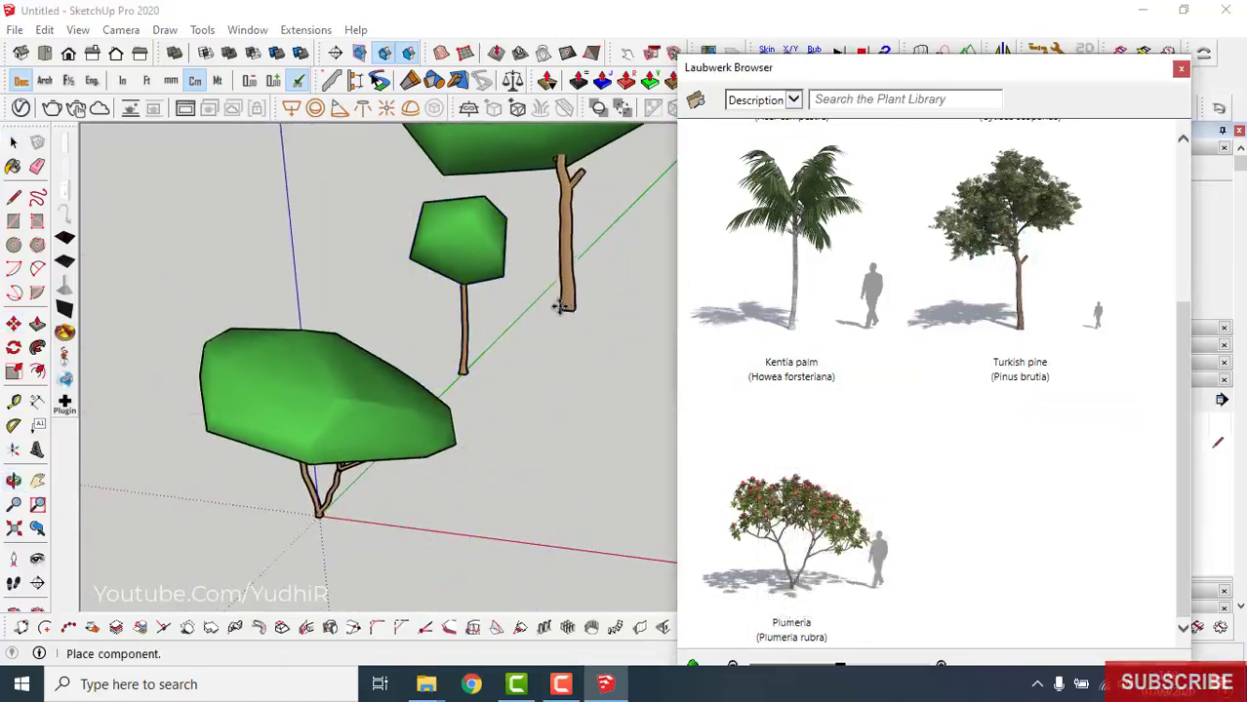
left_click(551, 302)
mouse_move(546, 312)
middle_mouse_down()
mouse_move(536, 409)
mouse_move(488, 419)
mouse_move(518, 437)
mouse_move(420, 368)
mouse_move(491, 394)
mouse_move(464, 360)
middle_mouse_up()
left_click(556, 448)
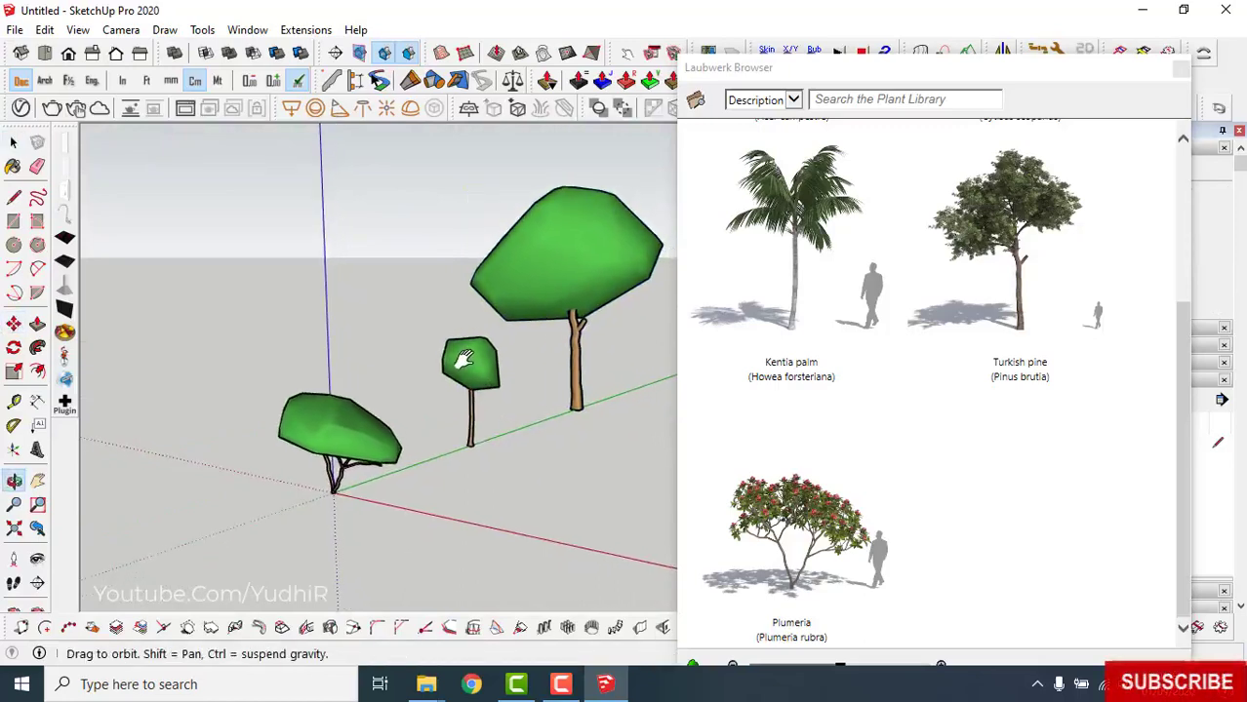
middle_click_drag(464, 360, 488, 363, "shift")
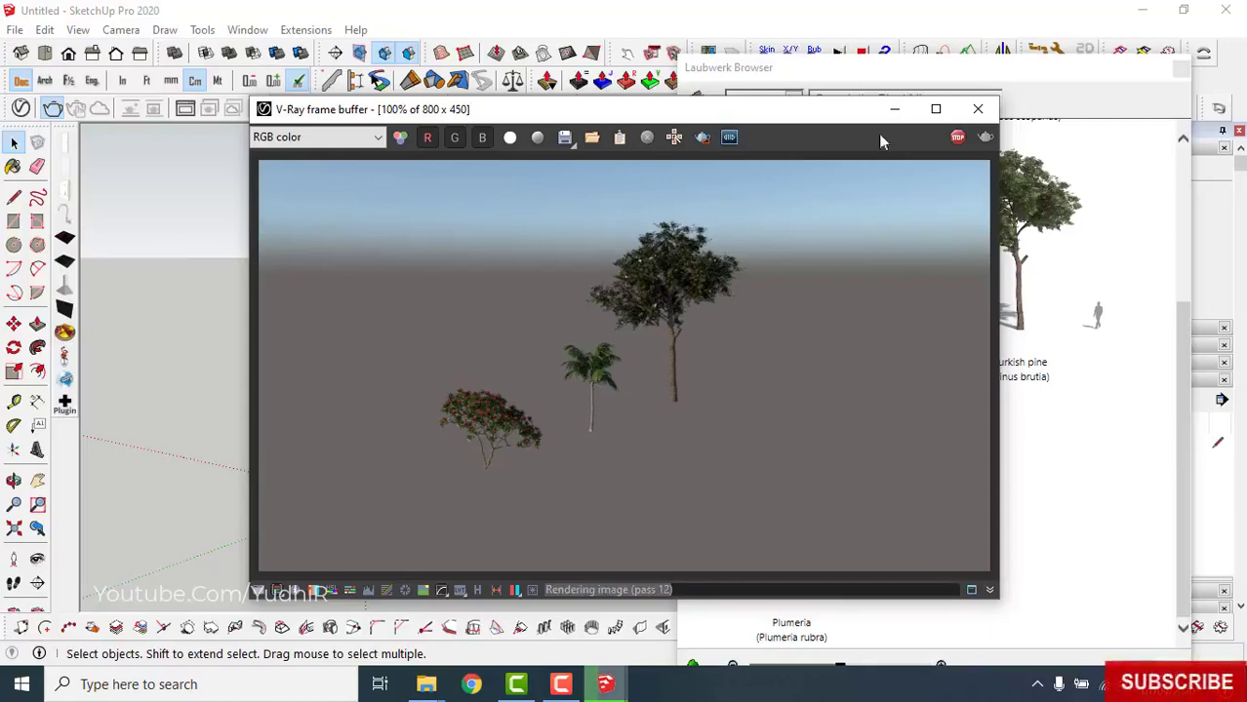
left_click(957, 136)
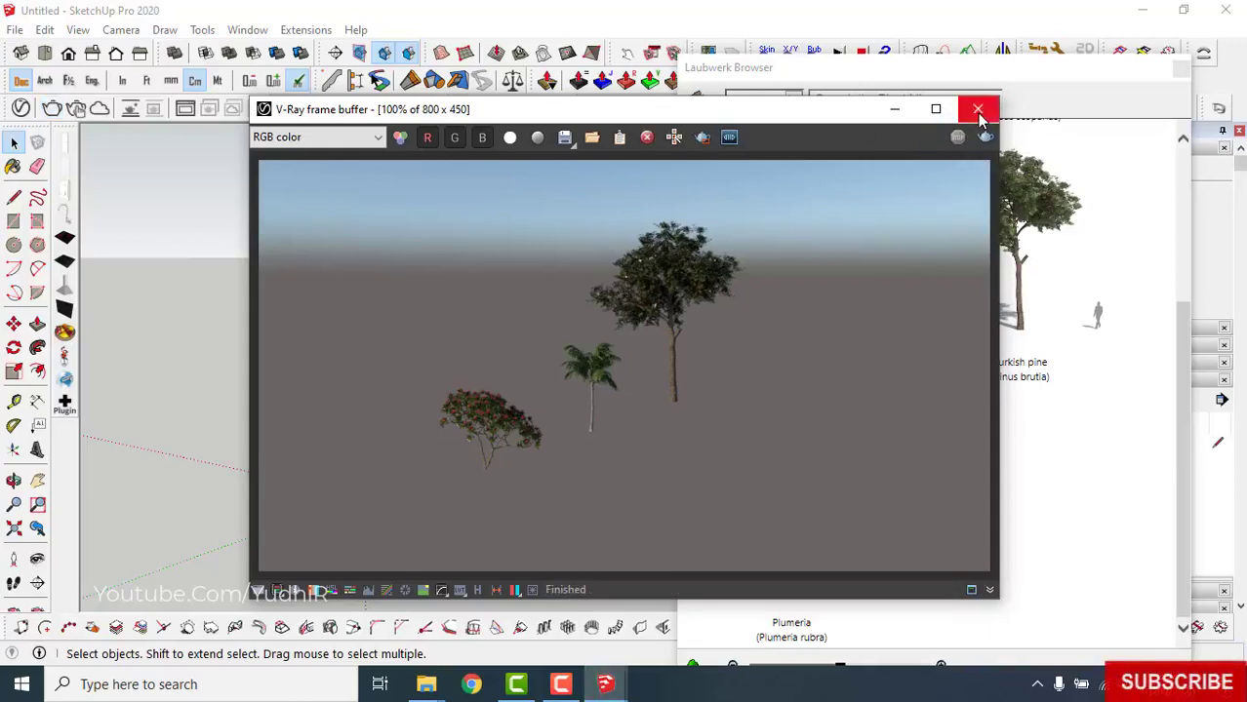
left_click(977, 114)
- Place a second Kentia palm beyond the Turkish pine
middle_click_drag(615, 270, 607, 261)
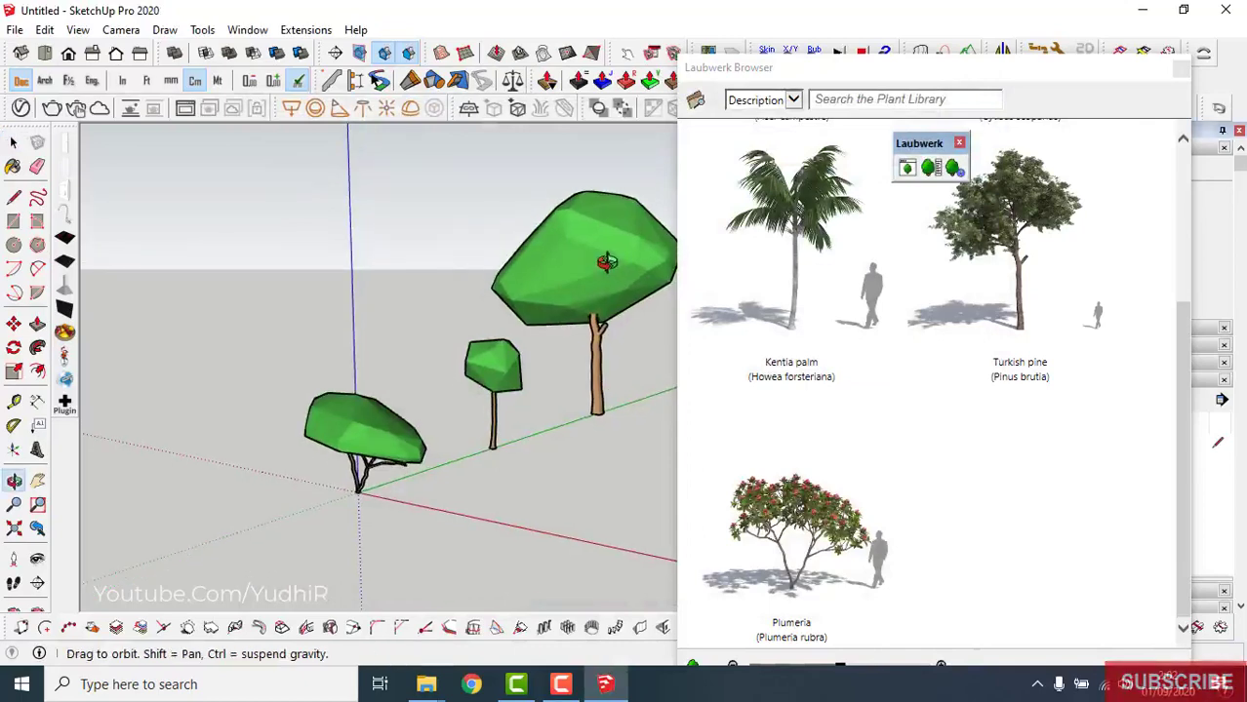
key("space")
left_click(785, 278)
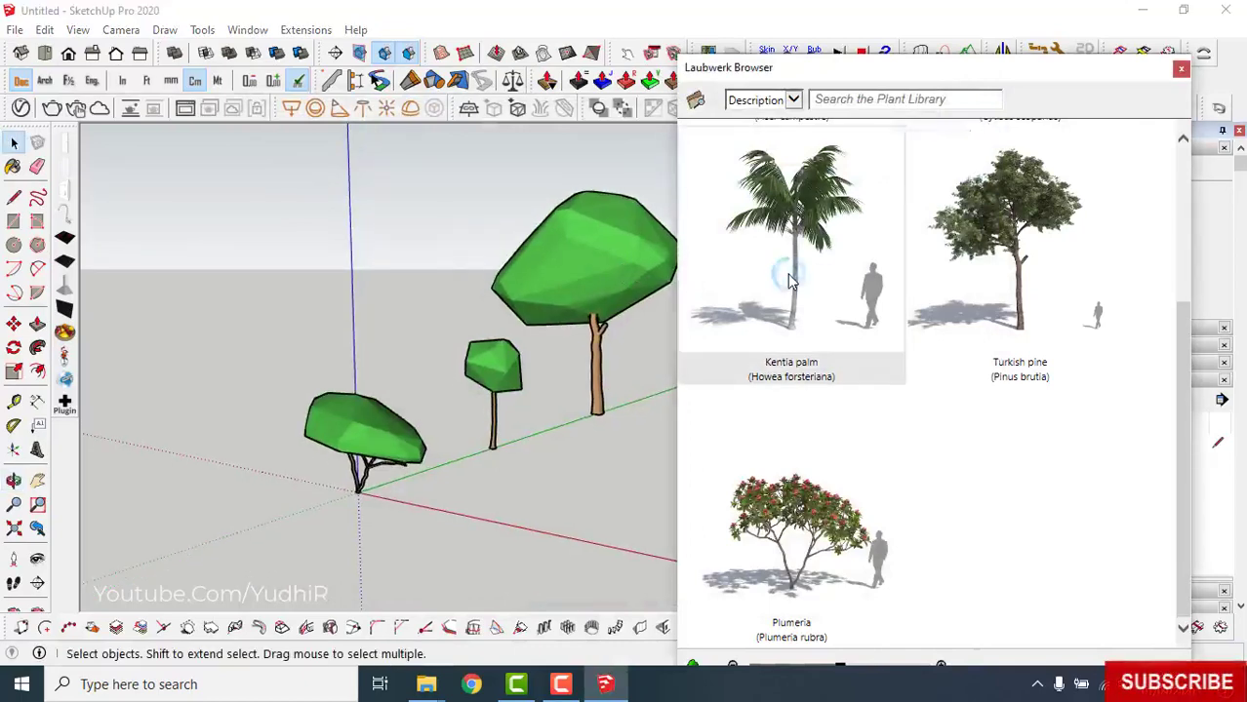
left_click(656, 383)
scroll(644, 312, "up", 3)
mouse_move(634, 279)
middle_mouse_down()
mouse_move(623, 299)
mouse_move(584, 264)
mouse_move(607, 270)
middle_mouse_up()
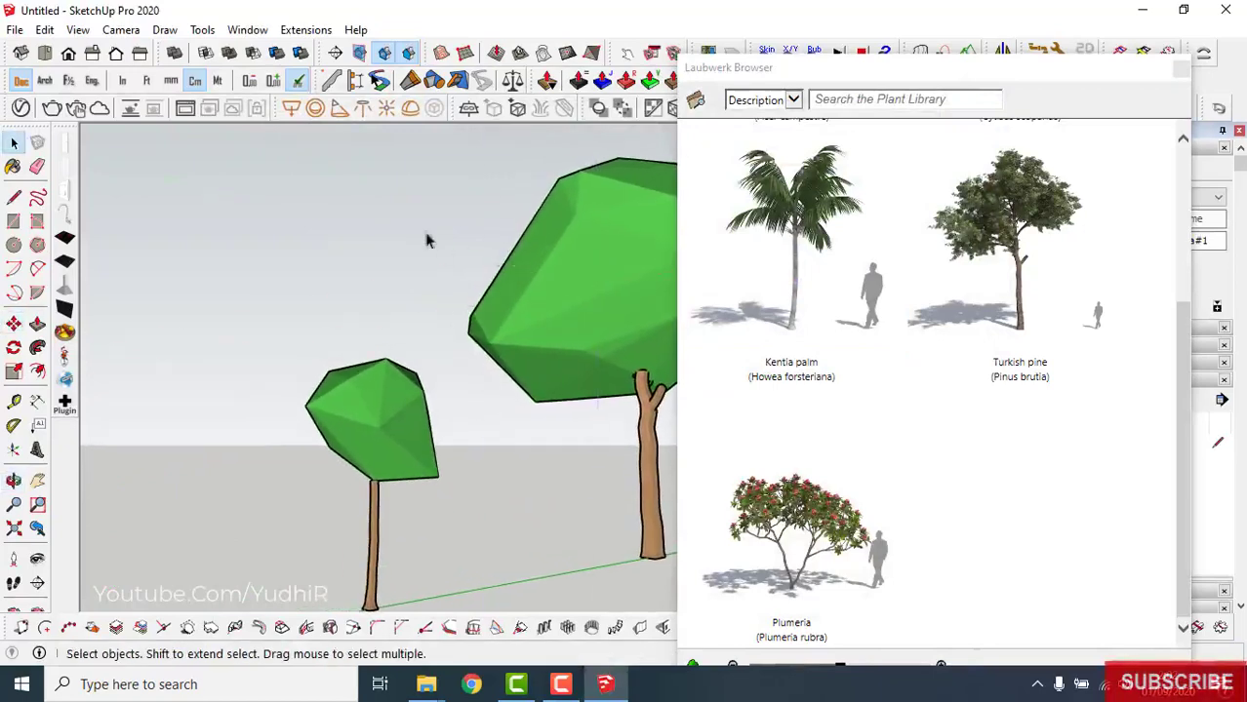
- Frame the trees and run a V-Ray render, then stop it and close the frame buffer
mouse_move(985, 80)
left_mouse_down()
mouse_move(966, 107)
mouse_move(1087, 264)
mouse_move(949, 242)
mouse_move(1024, 195)
mouse_move(1037, 158)
left_mouse_up()
mouse_move(586, 274)
middle_mouse_down()
mouse_move(529, 284)
mouse_move(581, 284)
middle_mouse_up()
scroll(585, 290, "up", 2)
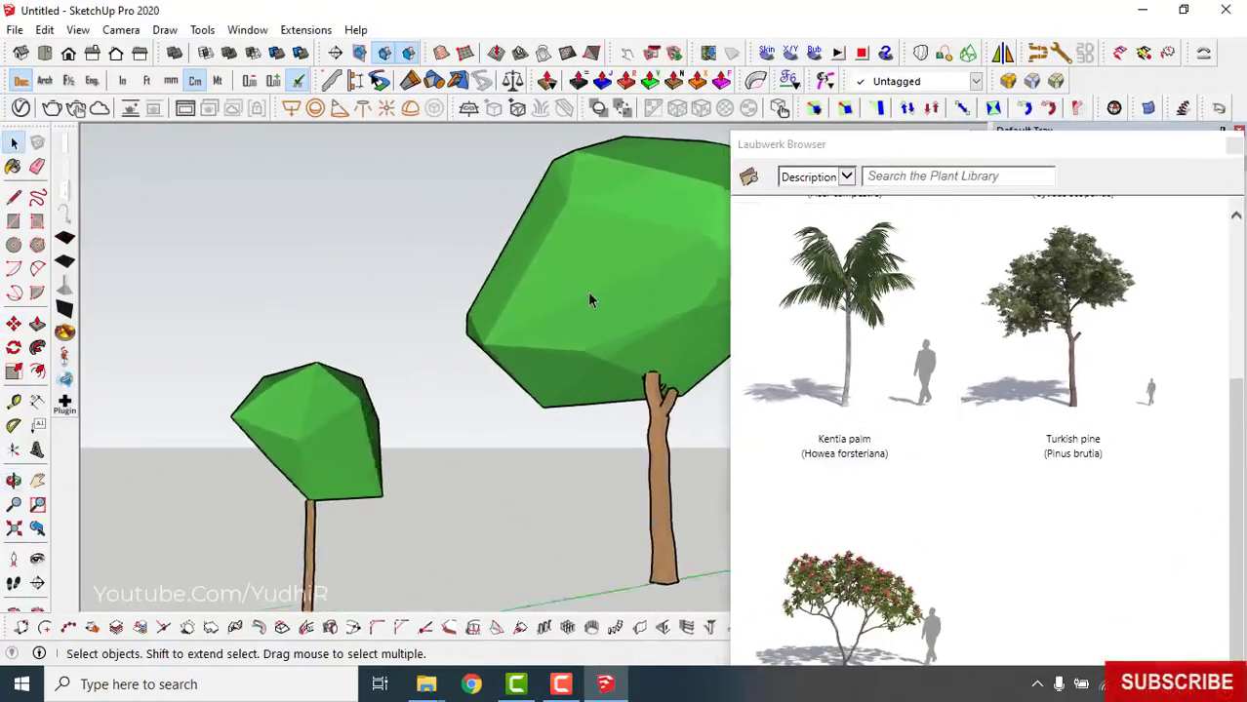
scroll(477, 300, "up", 2)
left_click(52, 107)
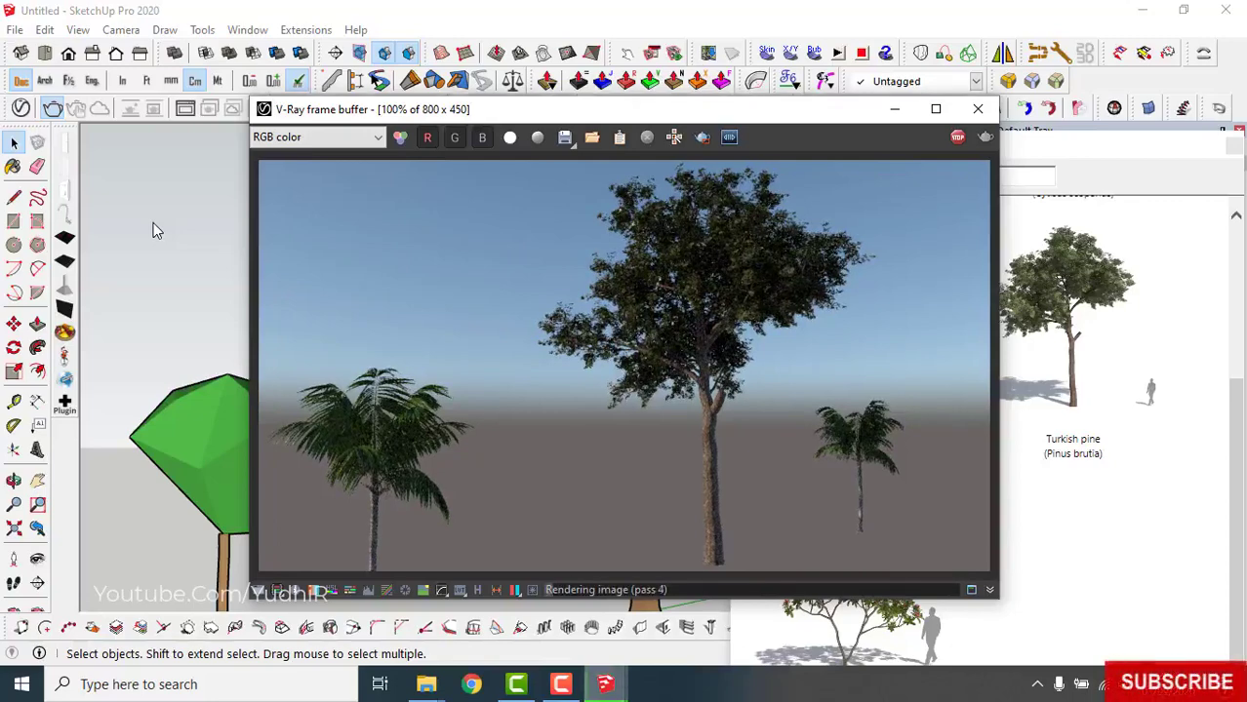
left_click(957, 137)
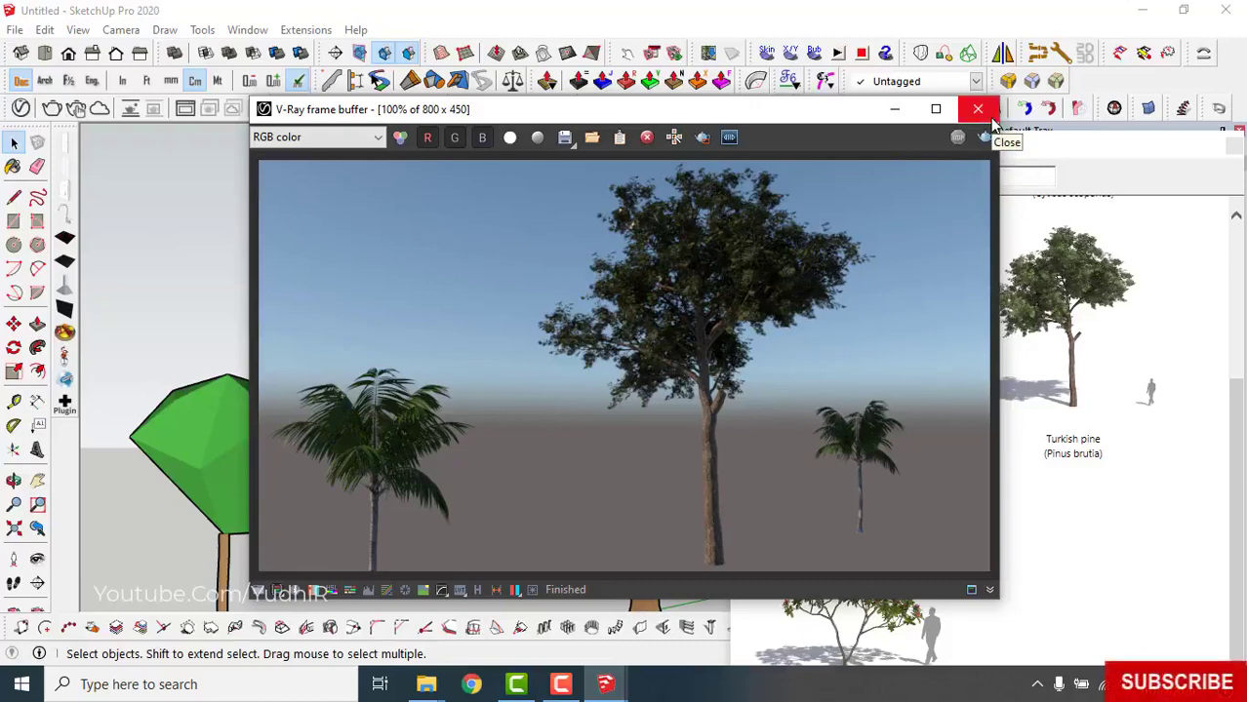
left_click(978, 110)
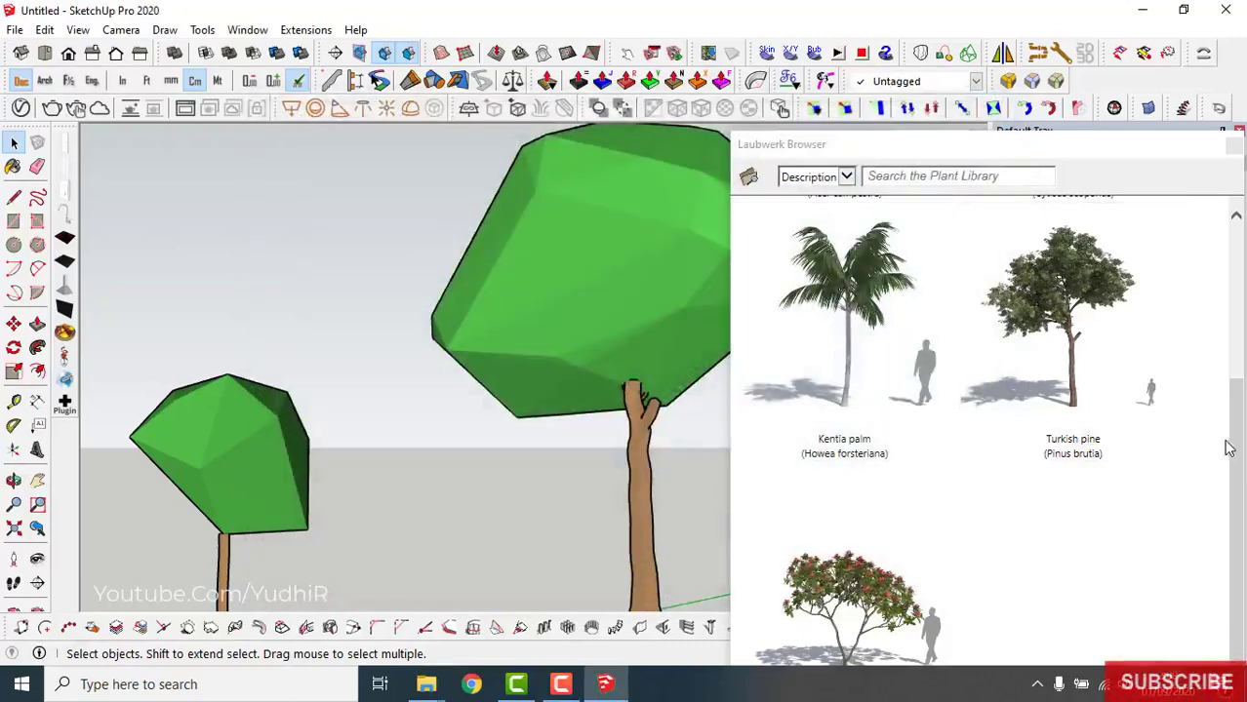
- Close the Laubwerk Browser, zoom out to view all four trees, and close SketchUp
left_click_drag(1239, 430, 1227, 271)
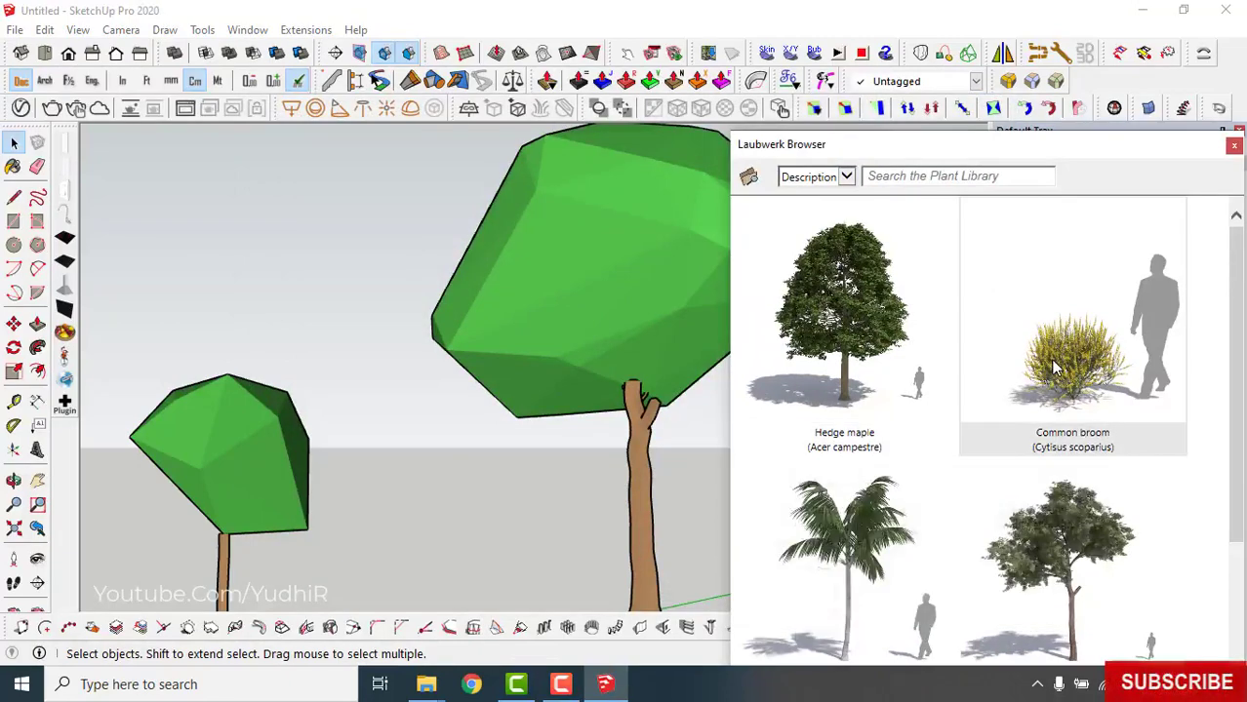
scroll(929, 411, "down", 1)
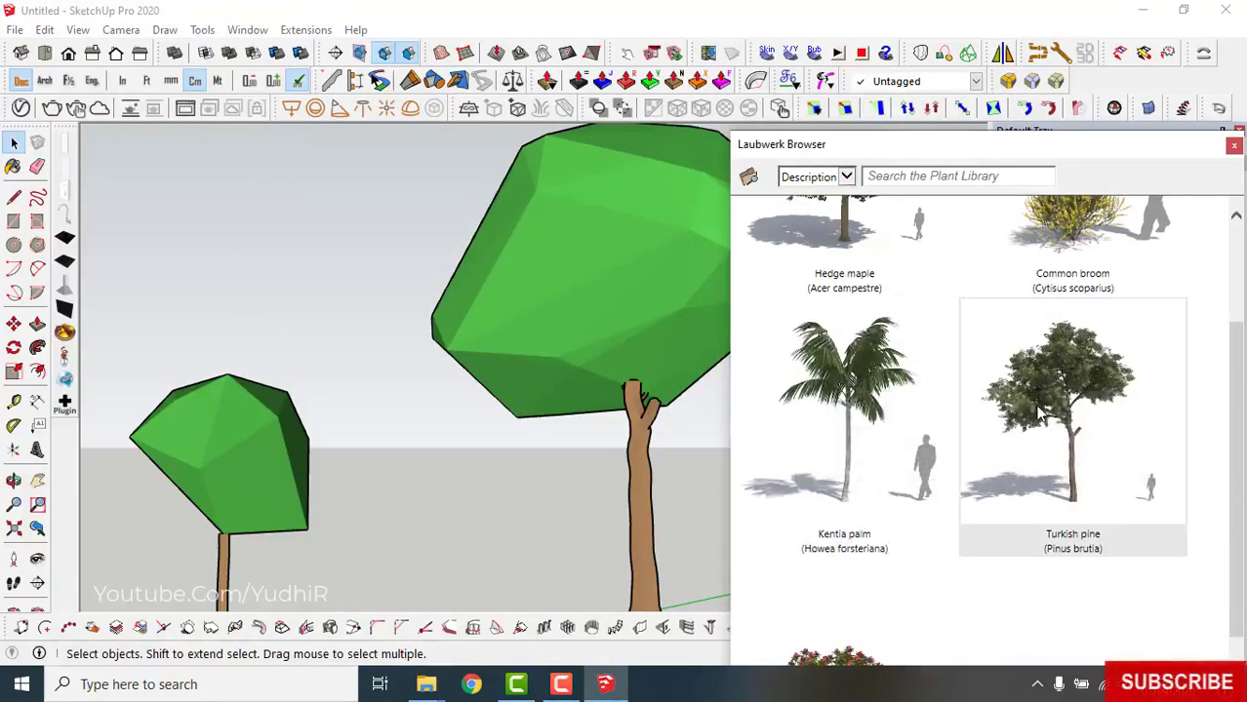
scroll(939, 501, "down", 1)
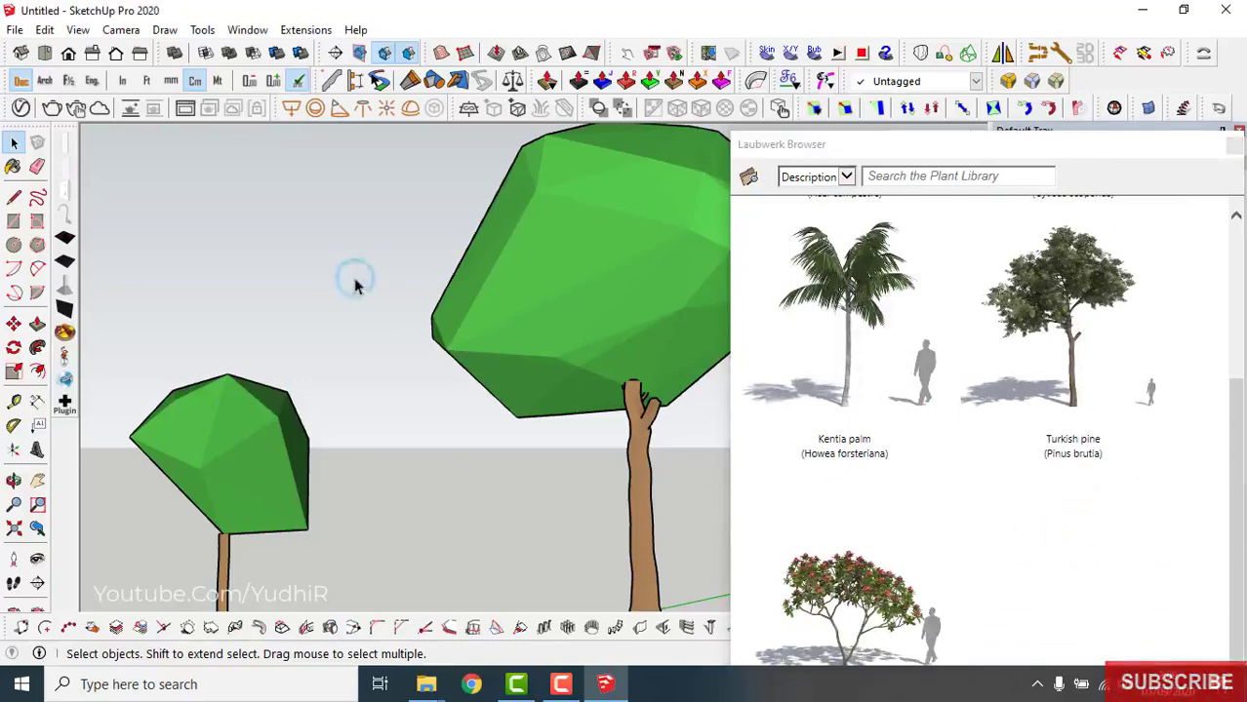
left_click(1234, 147)
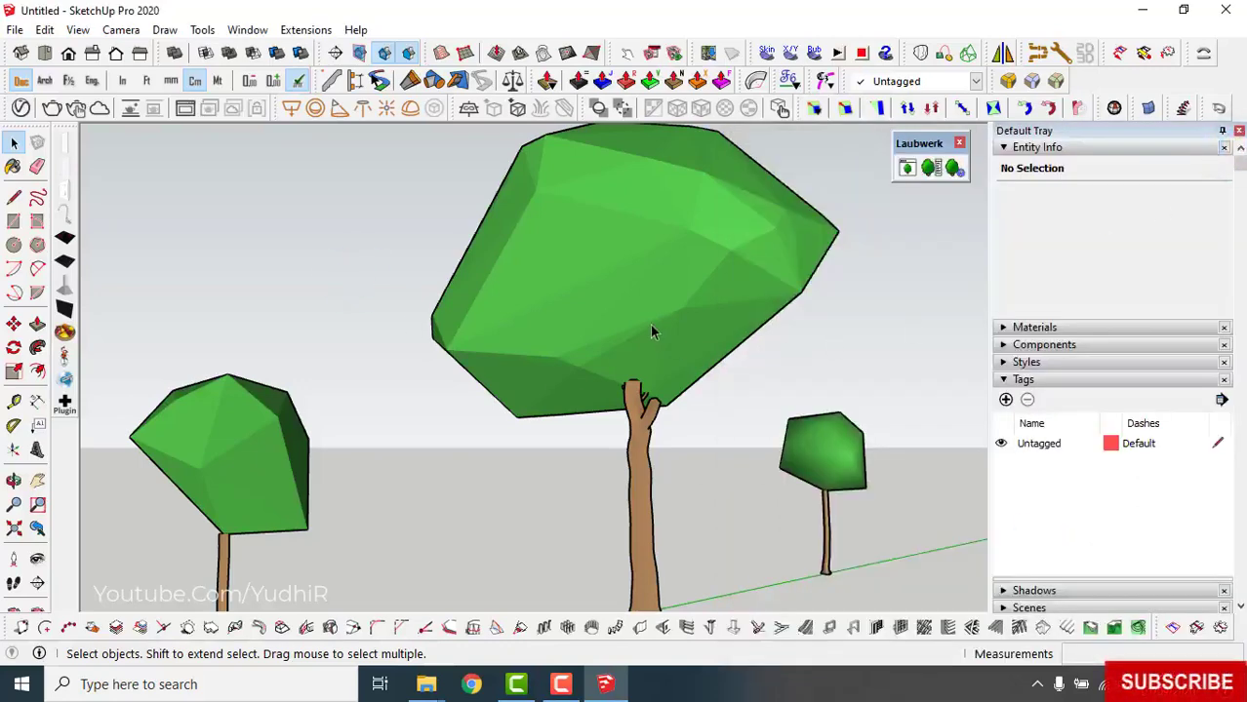
mouse_move(652, 332)
middle_mouse_down()
mouse_move(646, 362)
mouse_move(602, 393)
mouse_move(698, 367)
mouse_move(683, 370)
middle_mouse_up()
scroll(646, 366, "down", 3)
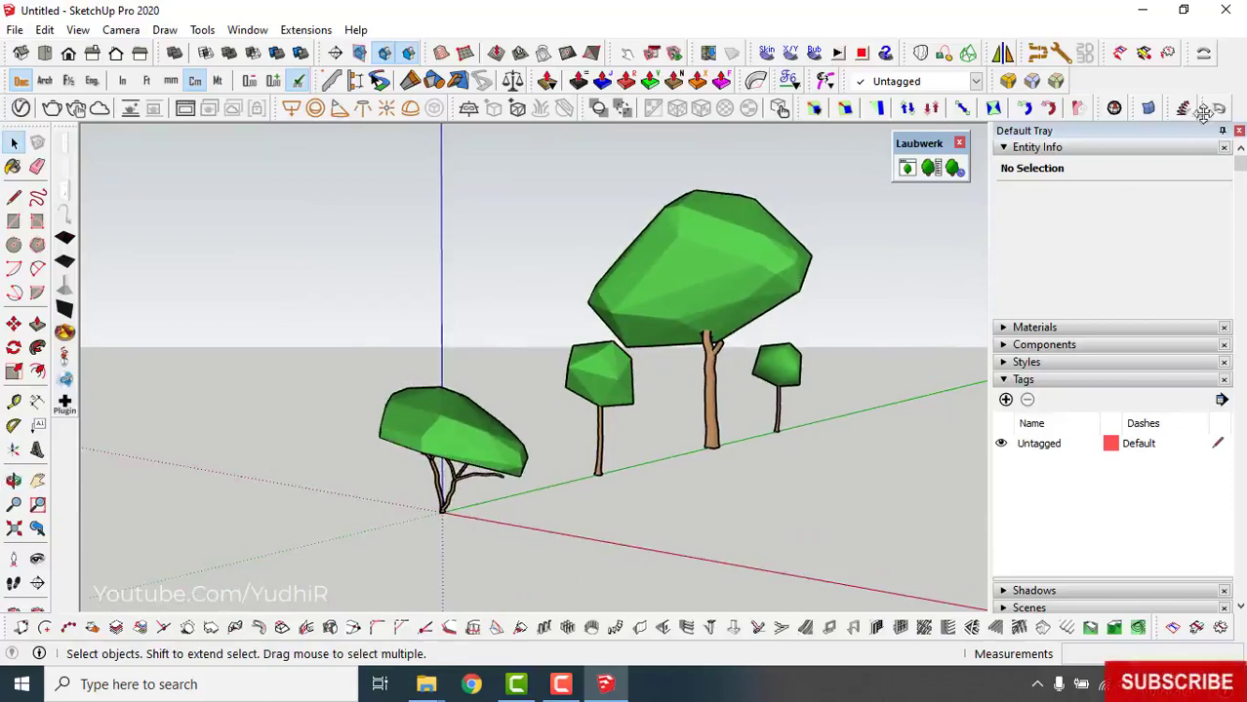
left_click(1226, 12)
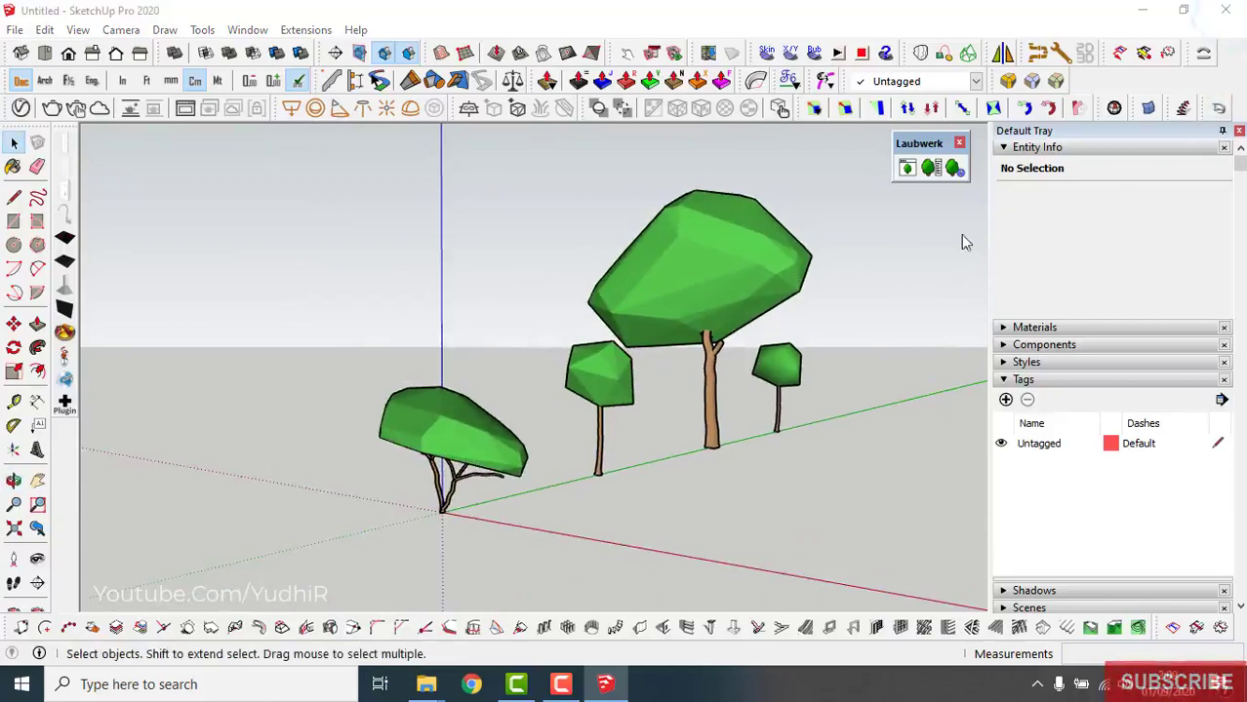
- Quit SketchUp without saving and open Laubwerk for Sketchup > Kits 1-7 in File Explorer
left_click(634, 382)
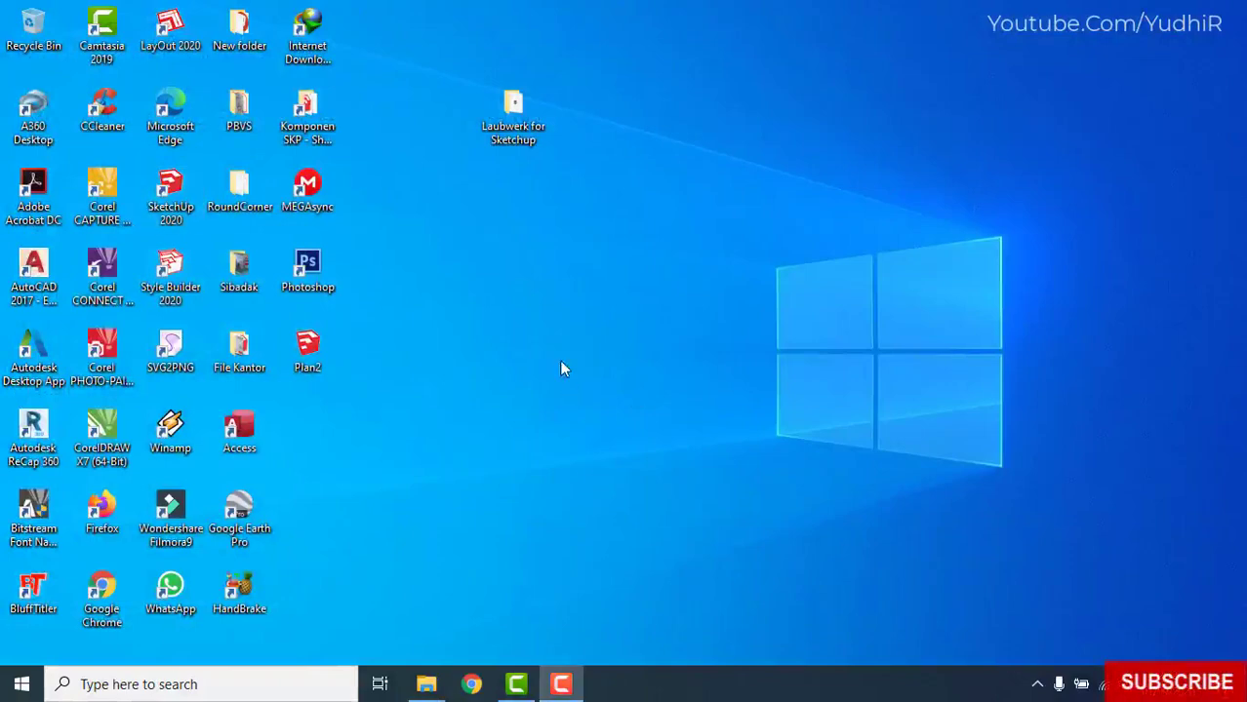
double_click(515, 121)
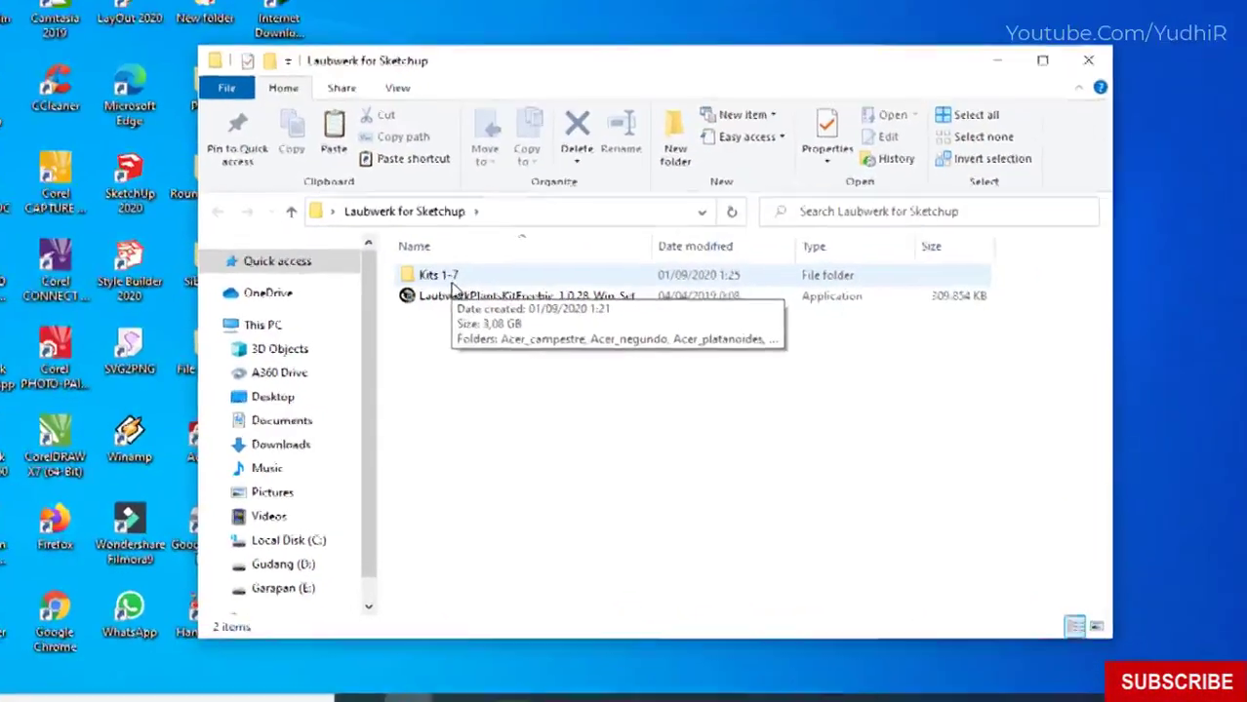
right_click(466, 293)
left_click(508, 103)
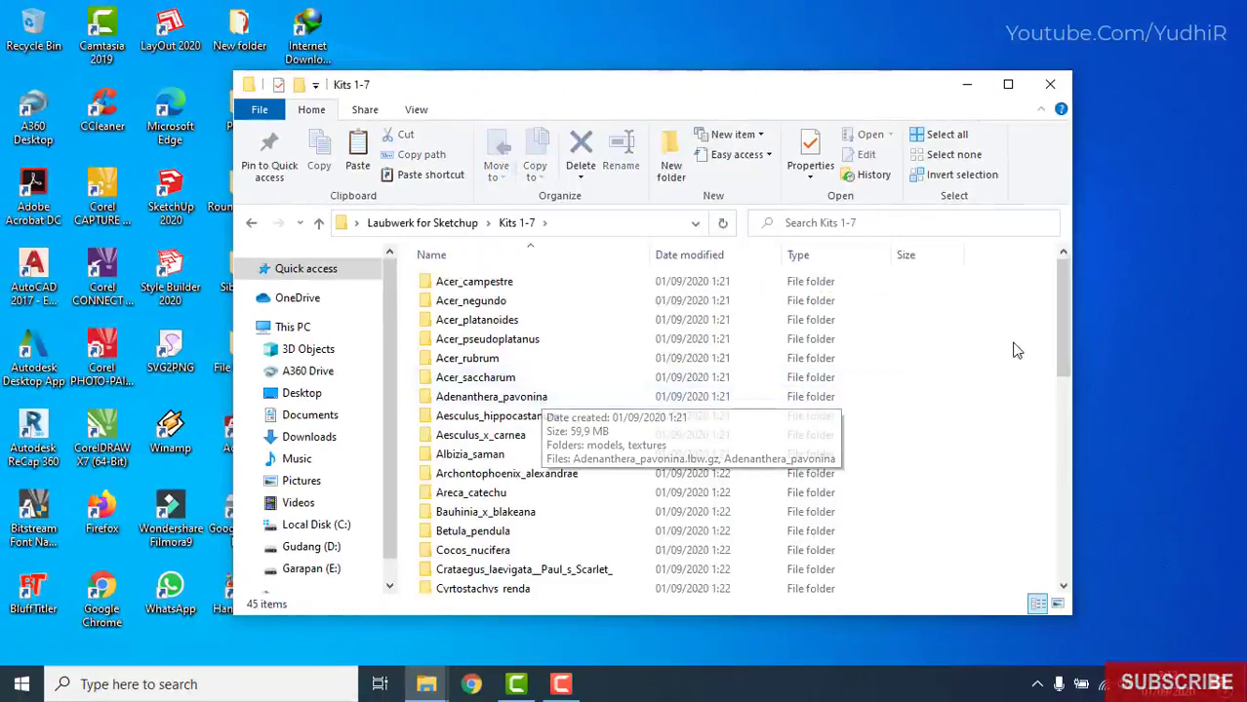
- Select all 45 plant folders in Kits 1-7 and copy them
mouse_move(1063, 291)
left_mouse_down()
mouse_move(1066, 520)
mouse_move(1057, 304)
left_mouse_up()
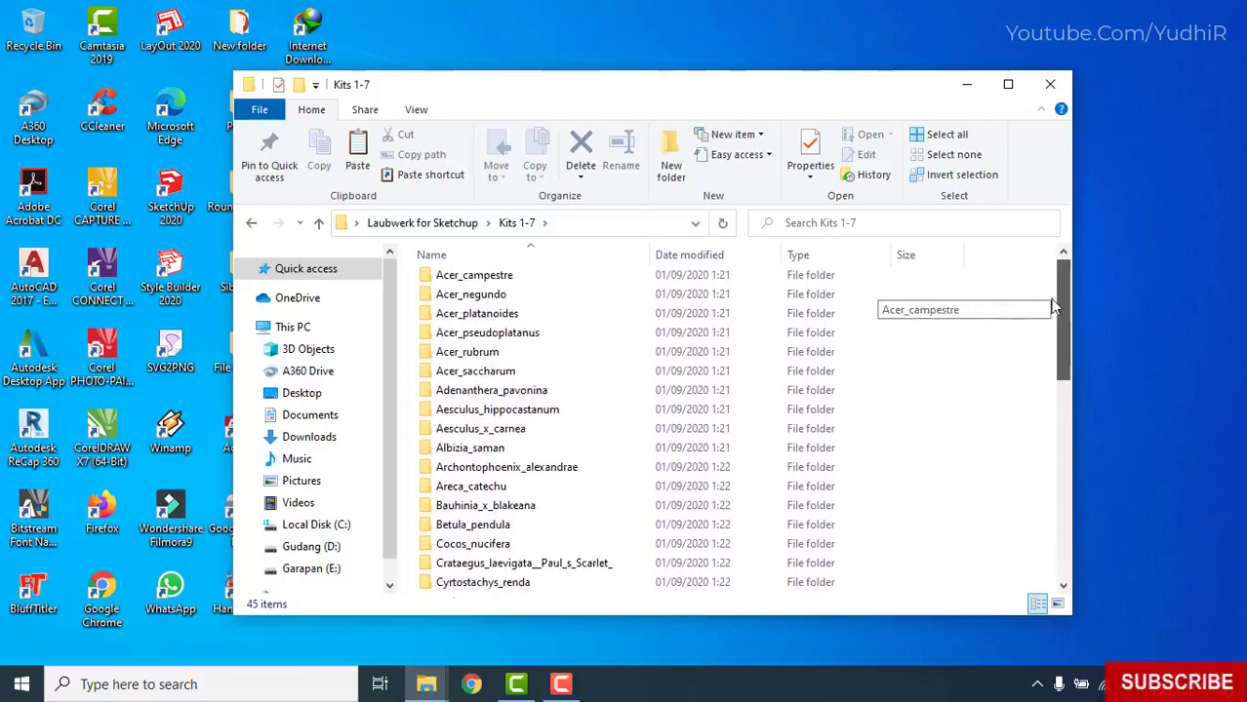
left_click(964, 404)
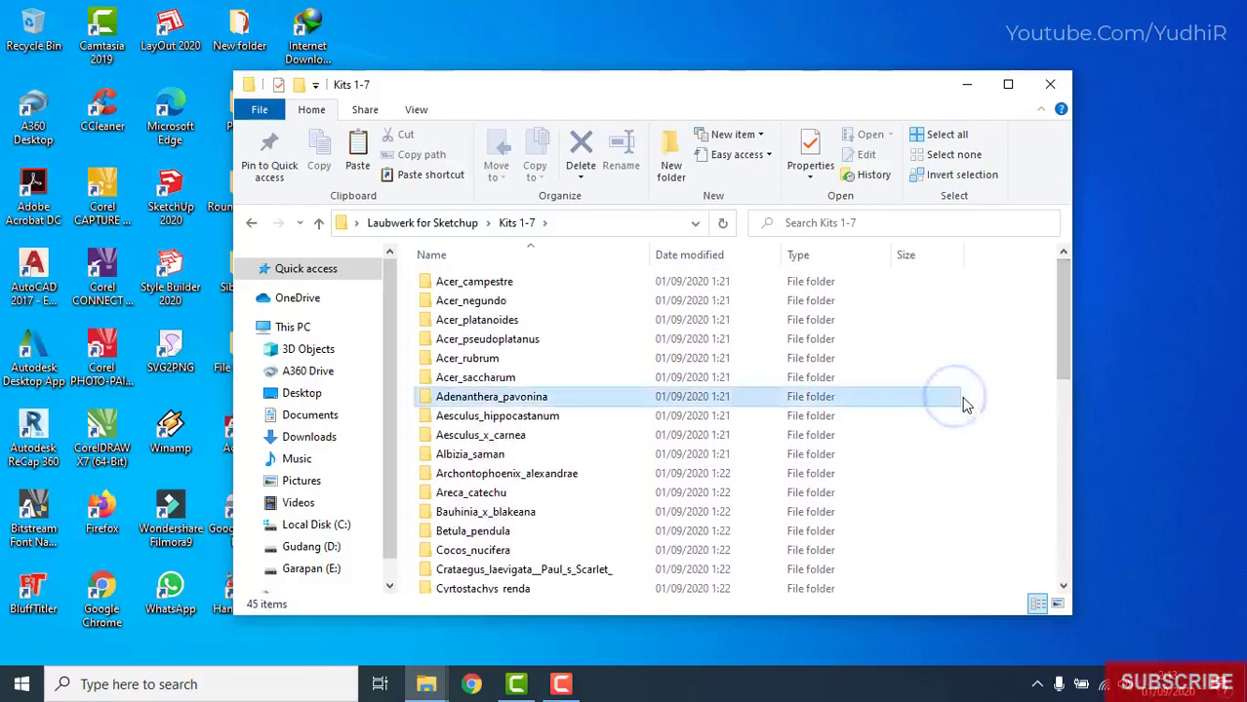
left_click(996, 343)
left_click(1015, 402)
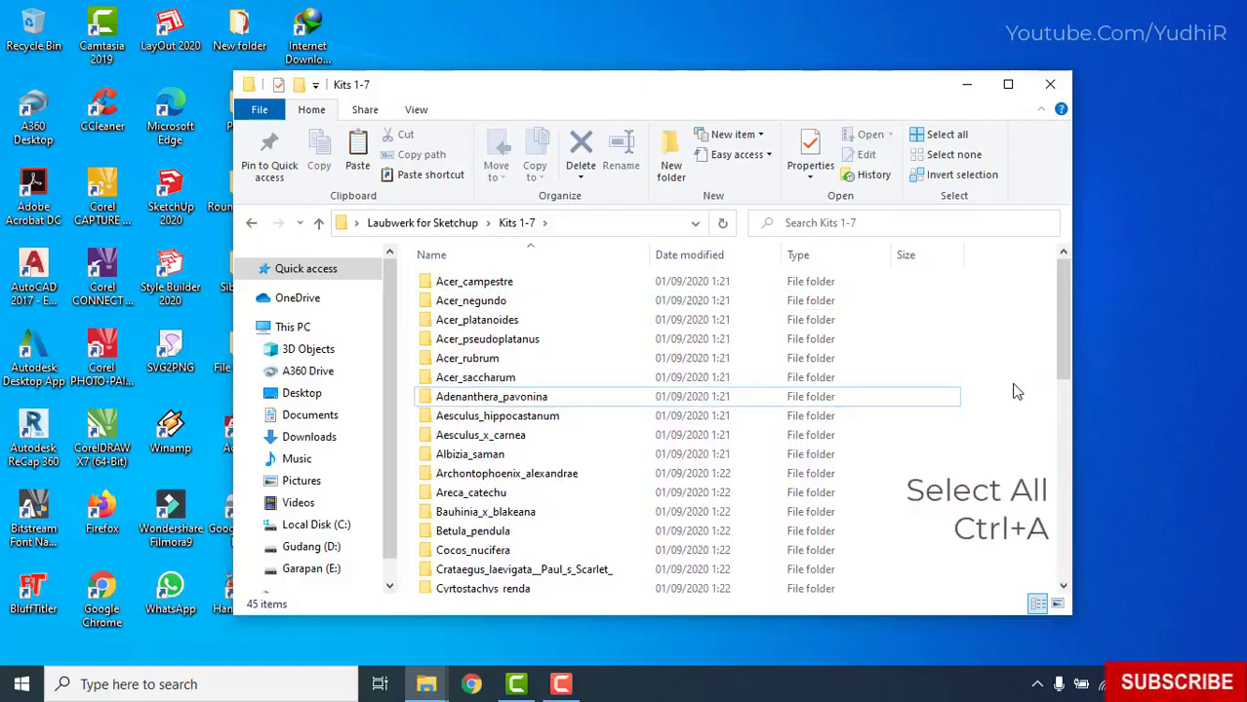
key("ctrl+a")
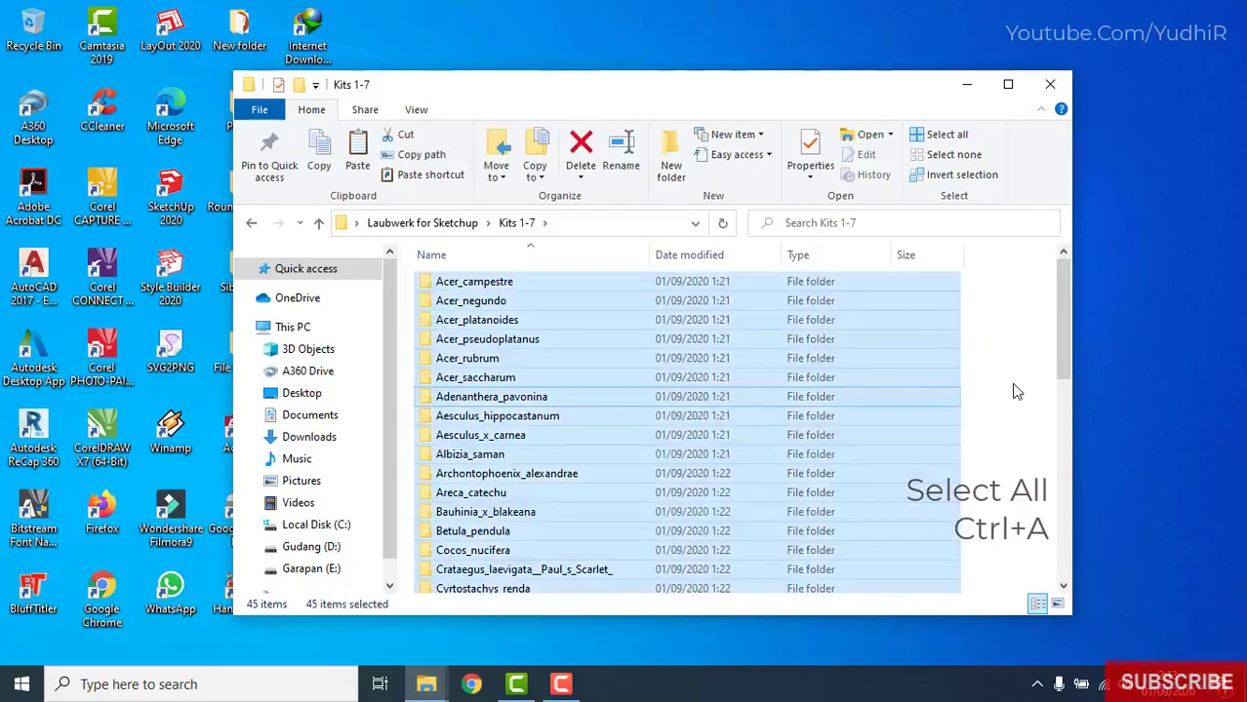
right_click(929, 359)
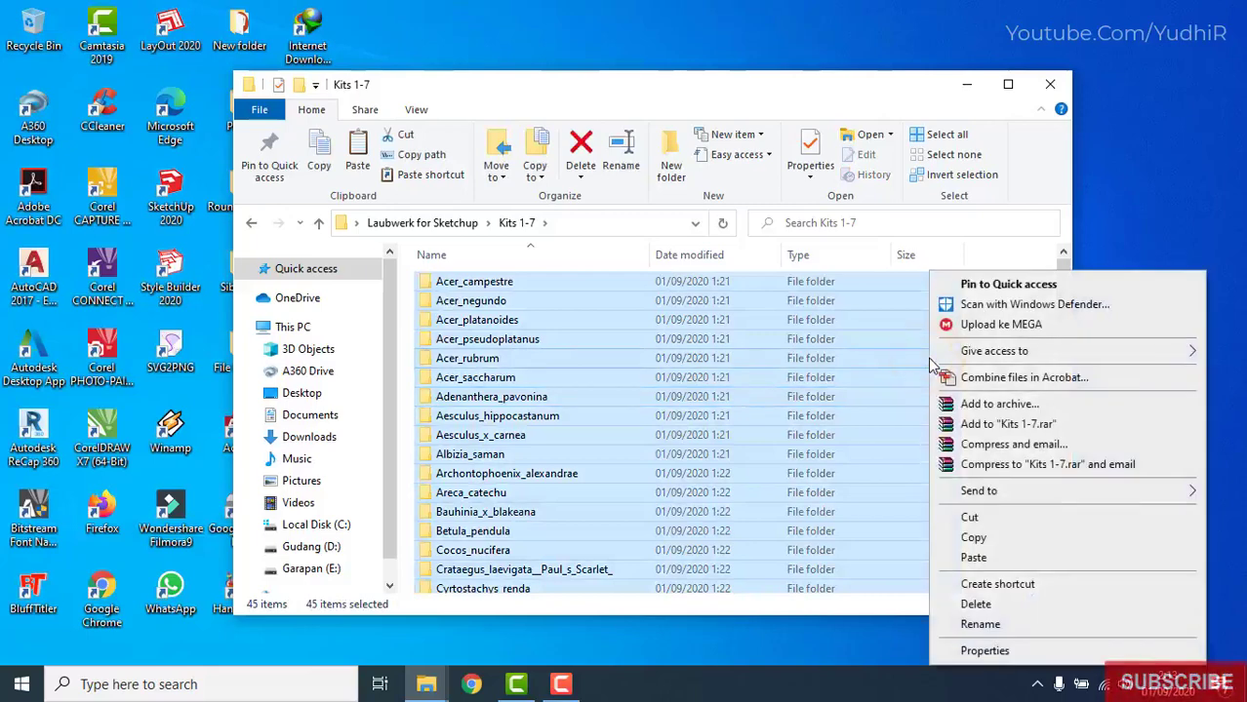
left_click(971, 540)
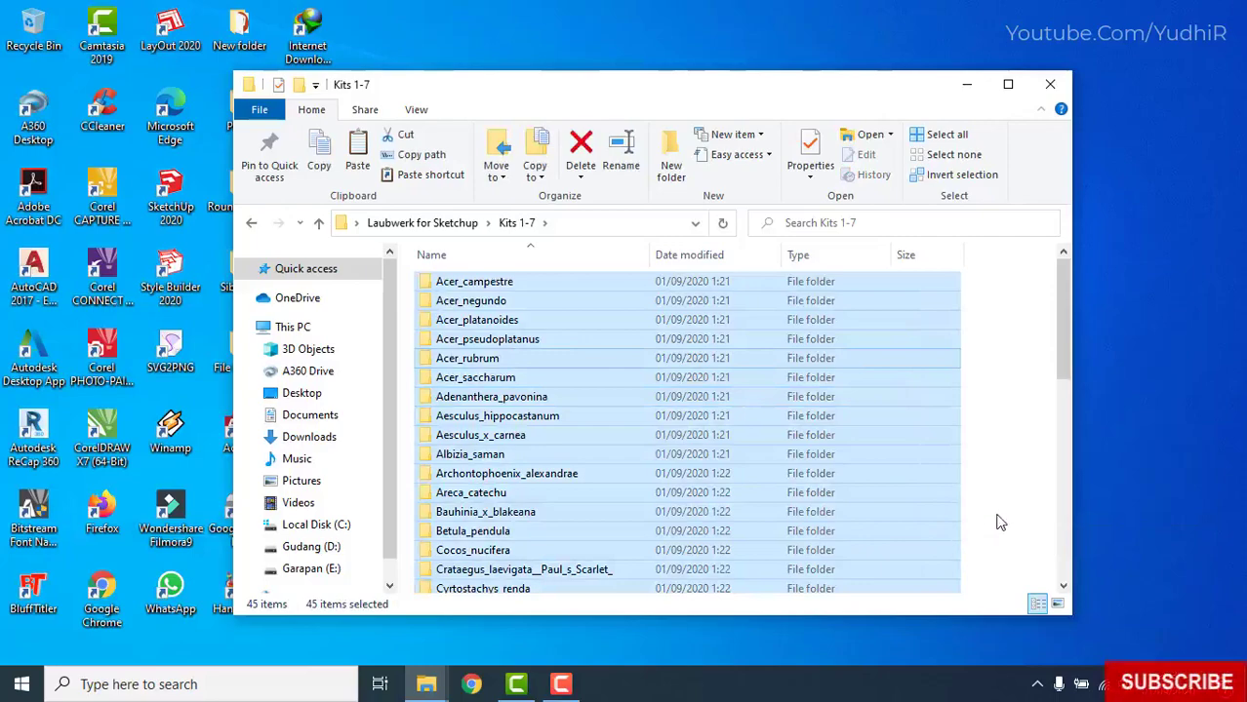
- Navigate to C:\Program Files\Laubwerk\Plants
left_click(336, 532)
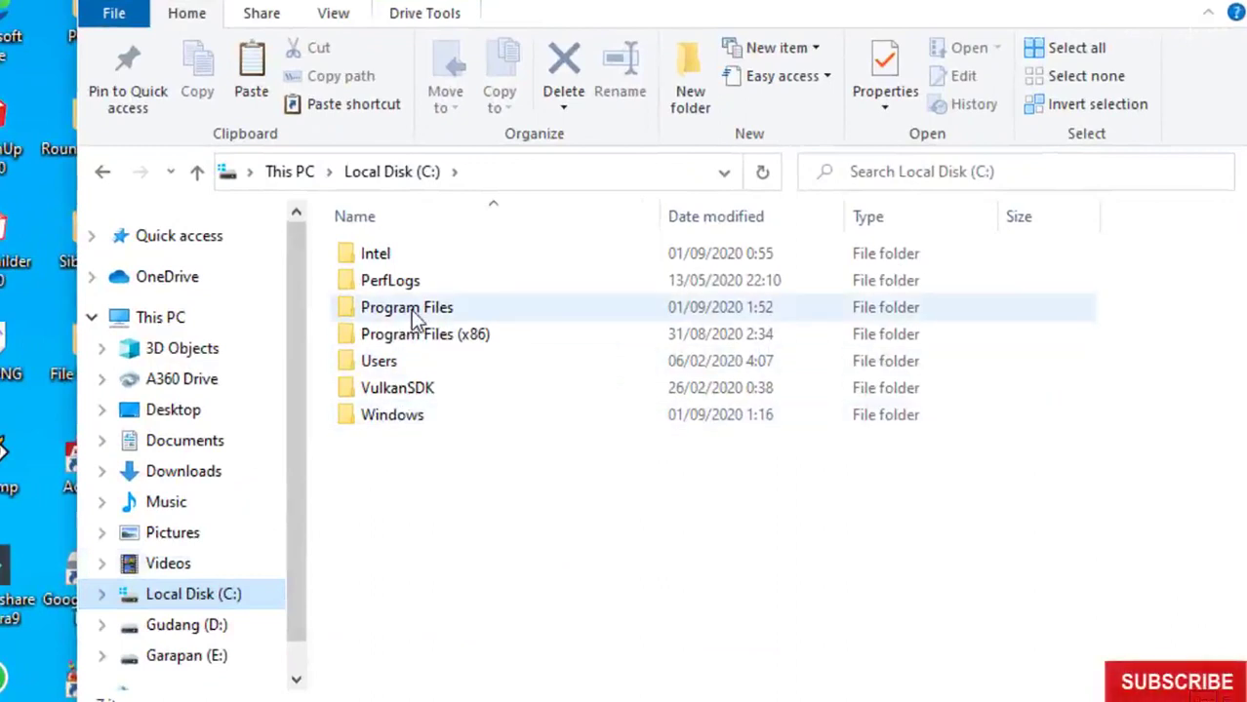
double_click(411, 308)
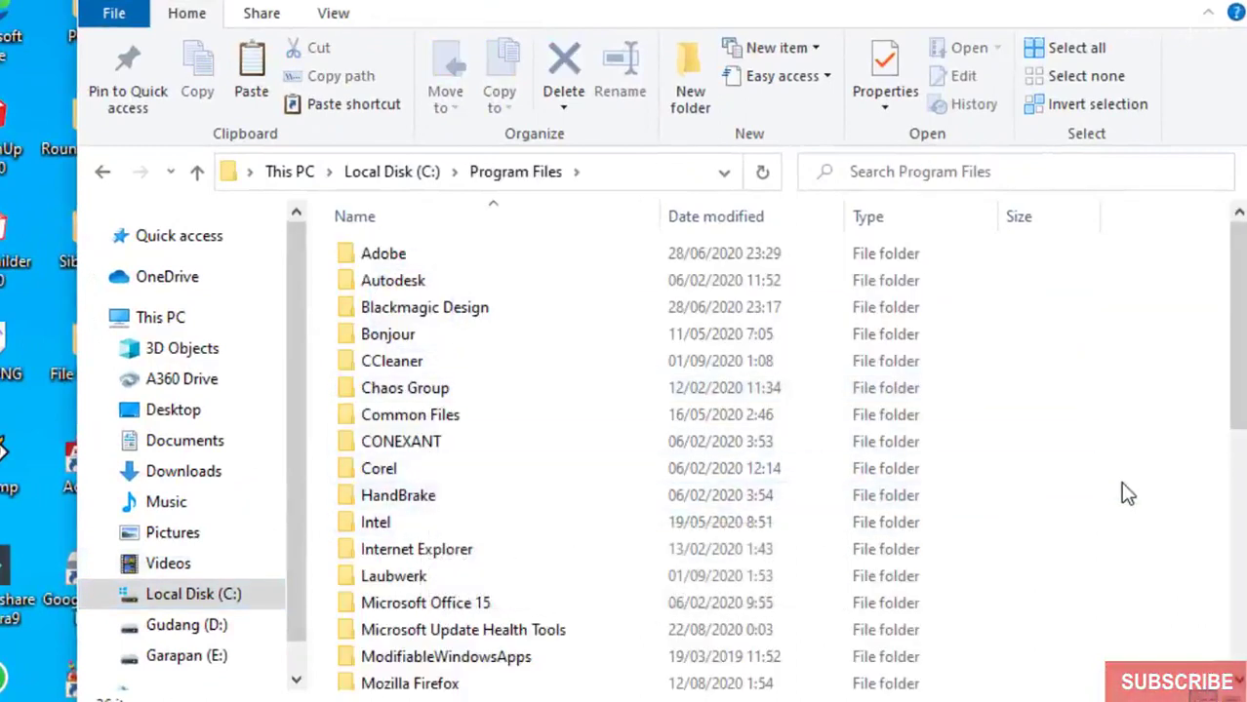
double_click(391, 582)
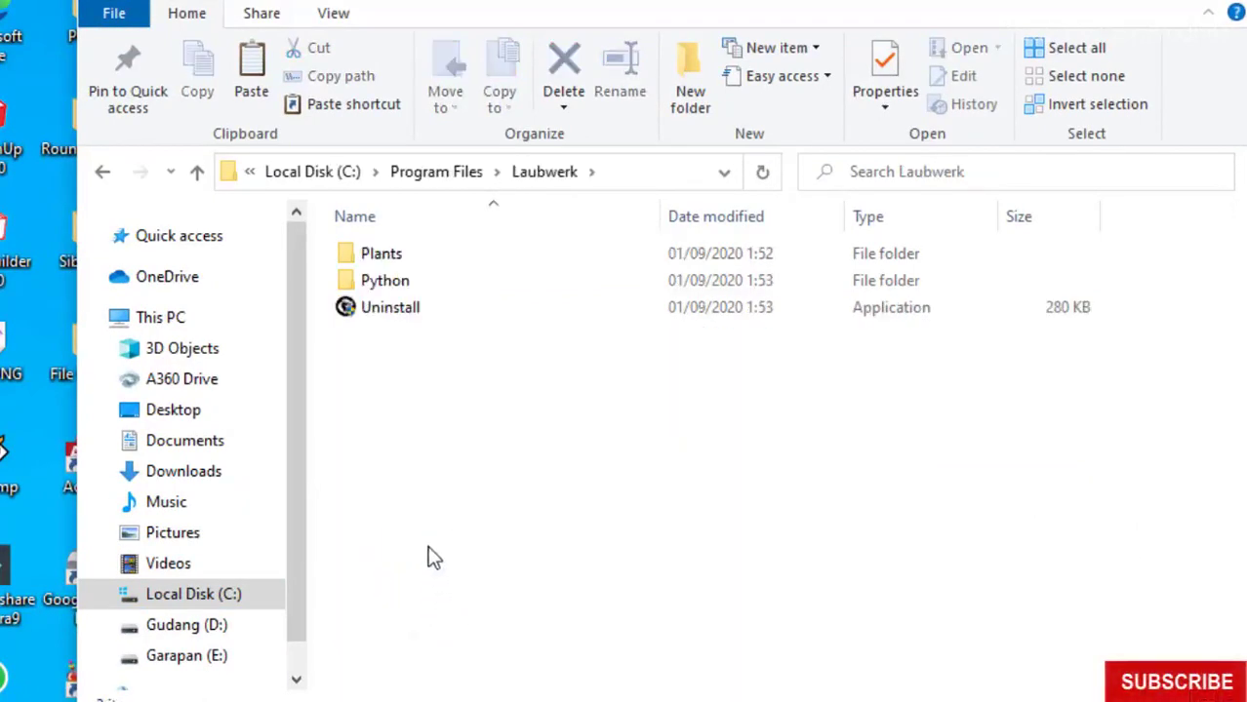
double_click(391, 253)
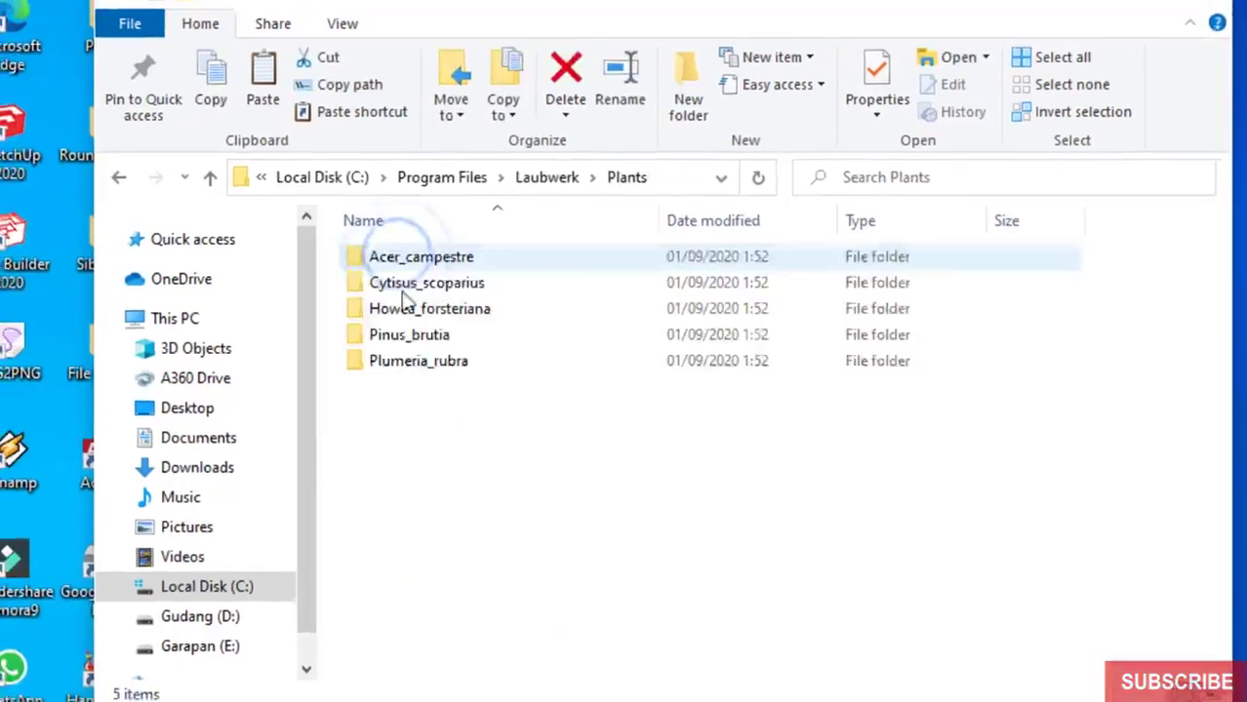
- Paste the plant folders into Plants, replacing all duplicates with administrator permission
right_click(975, 351)
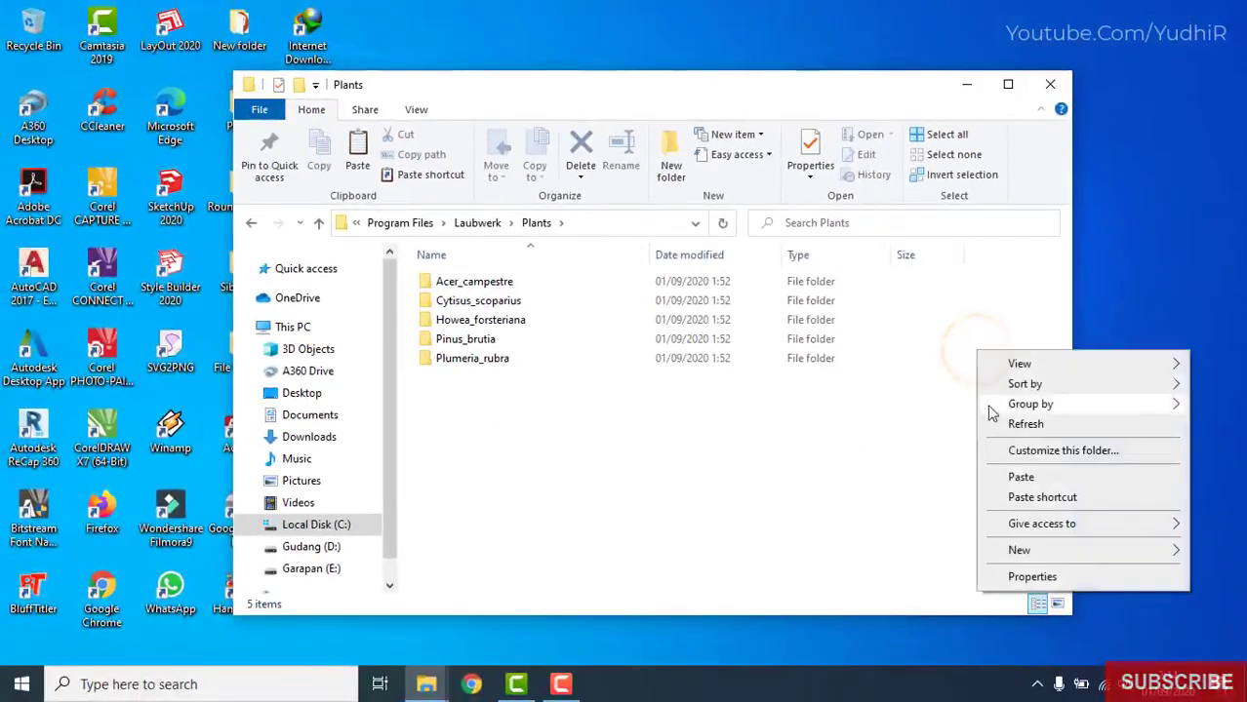
left_click(1031, 482)
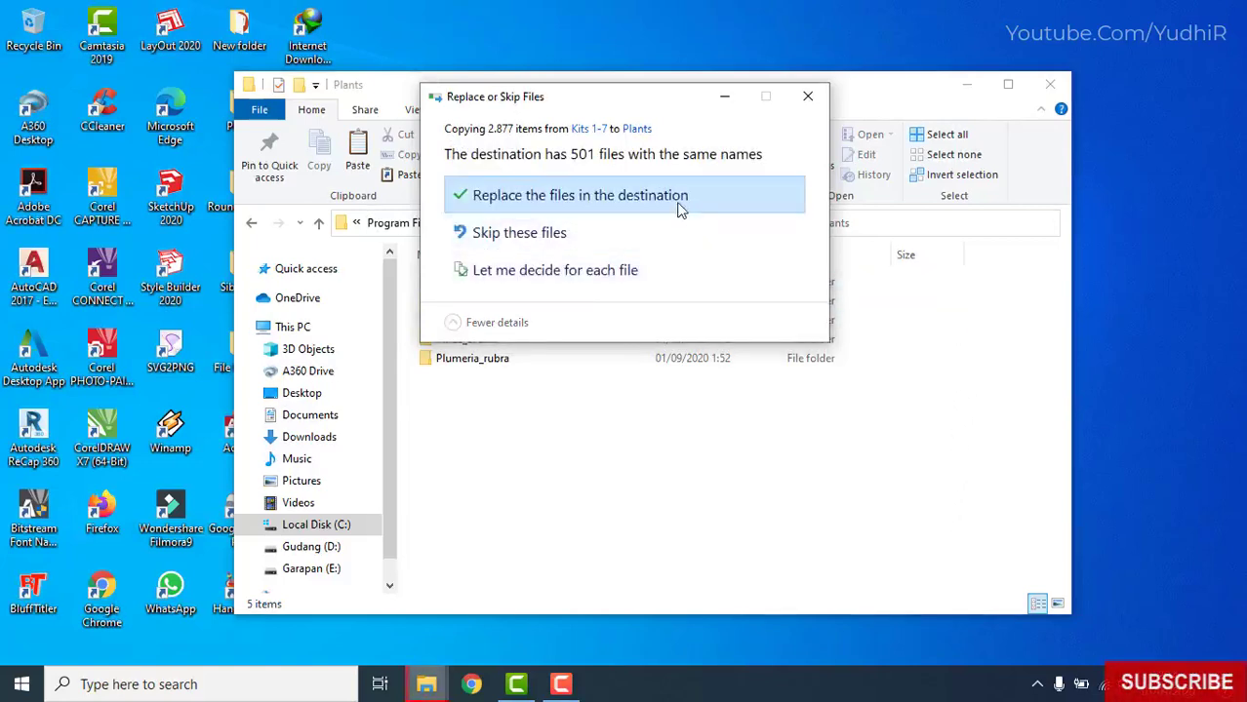
left_click(680, 205)
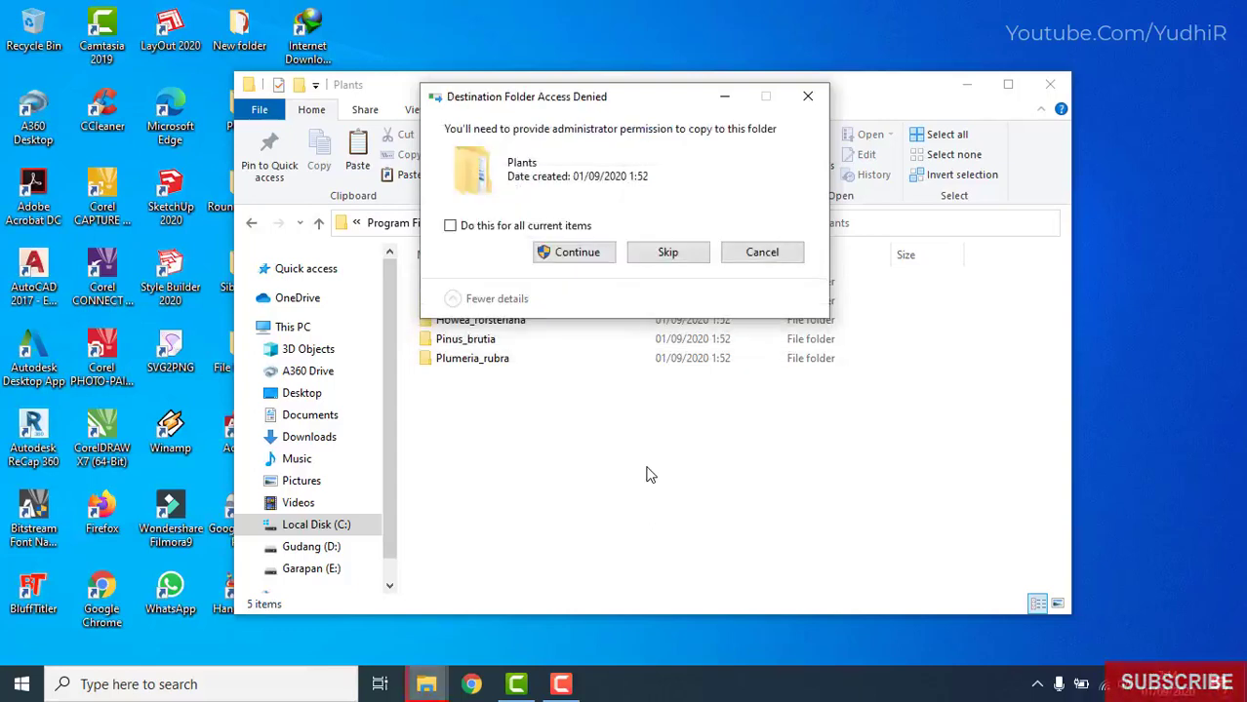
left_click(462, 232)
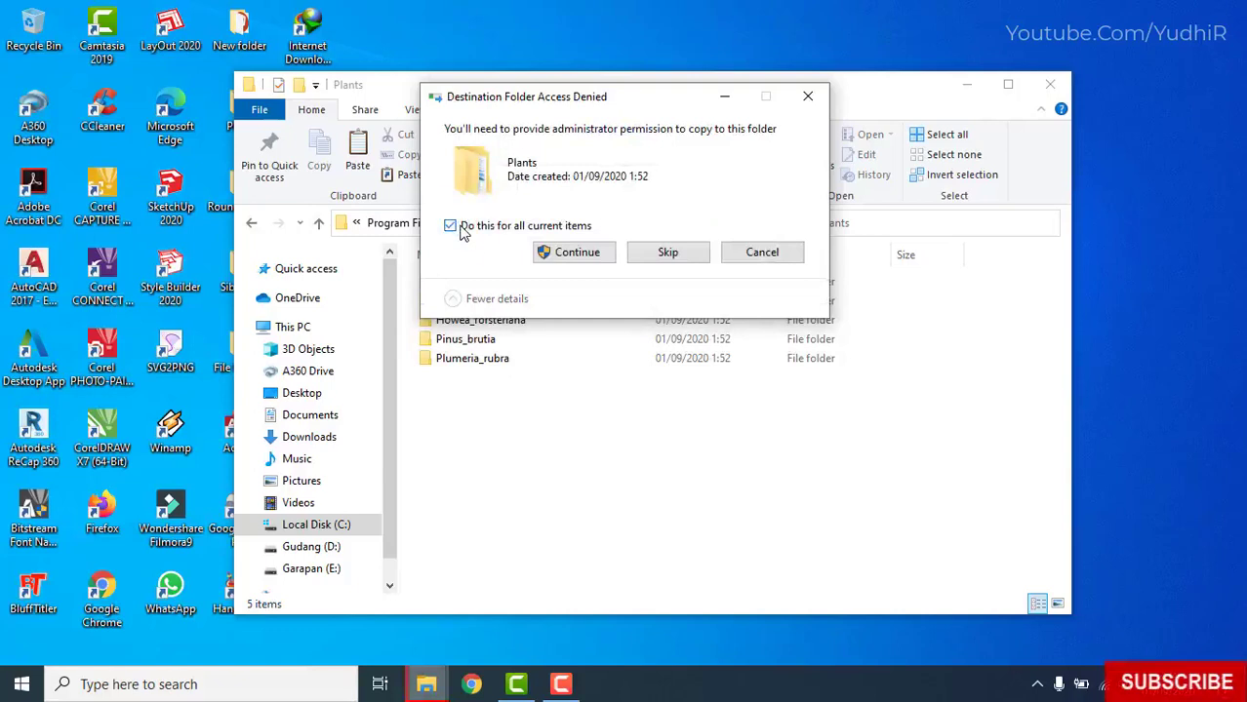
left_click(574, 254)
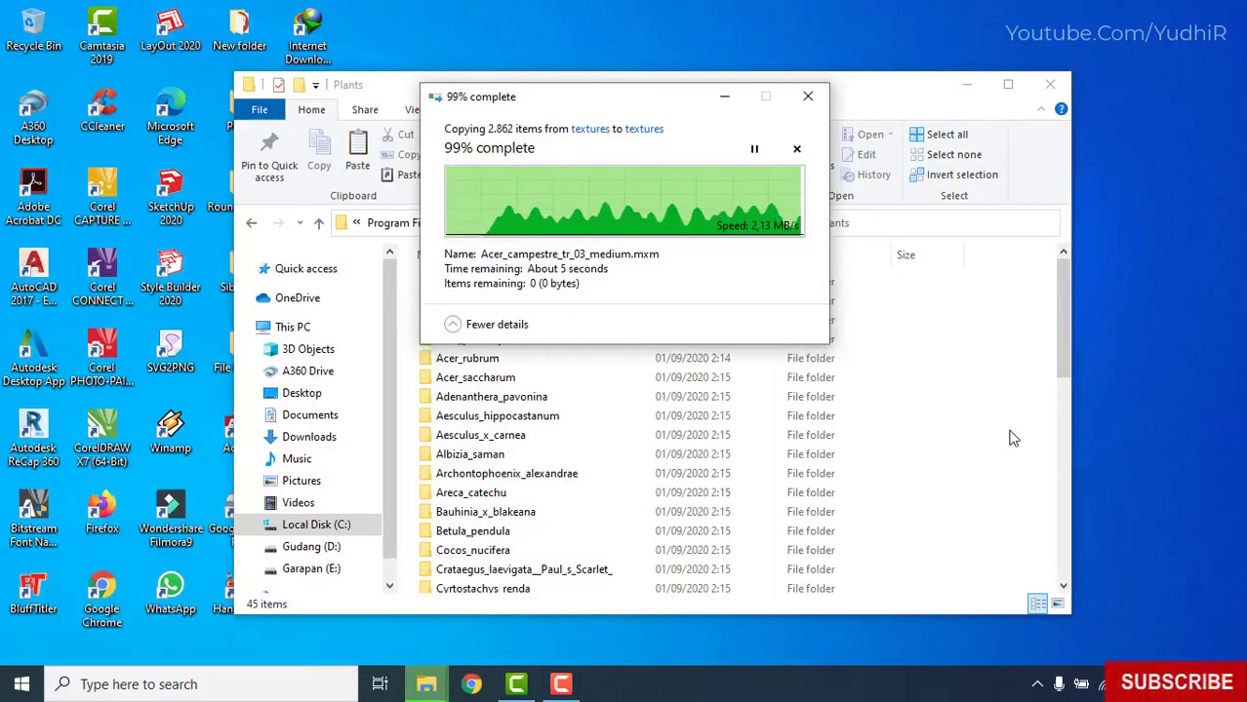
key("ctrl+a")
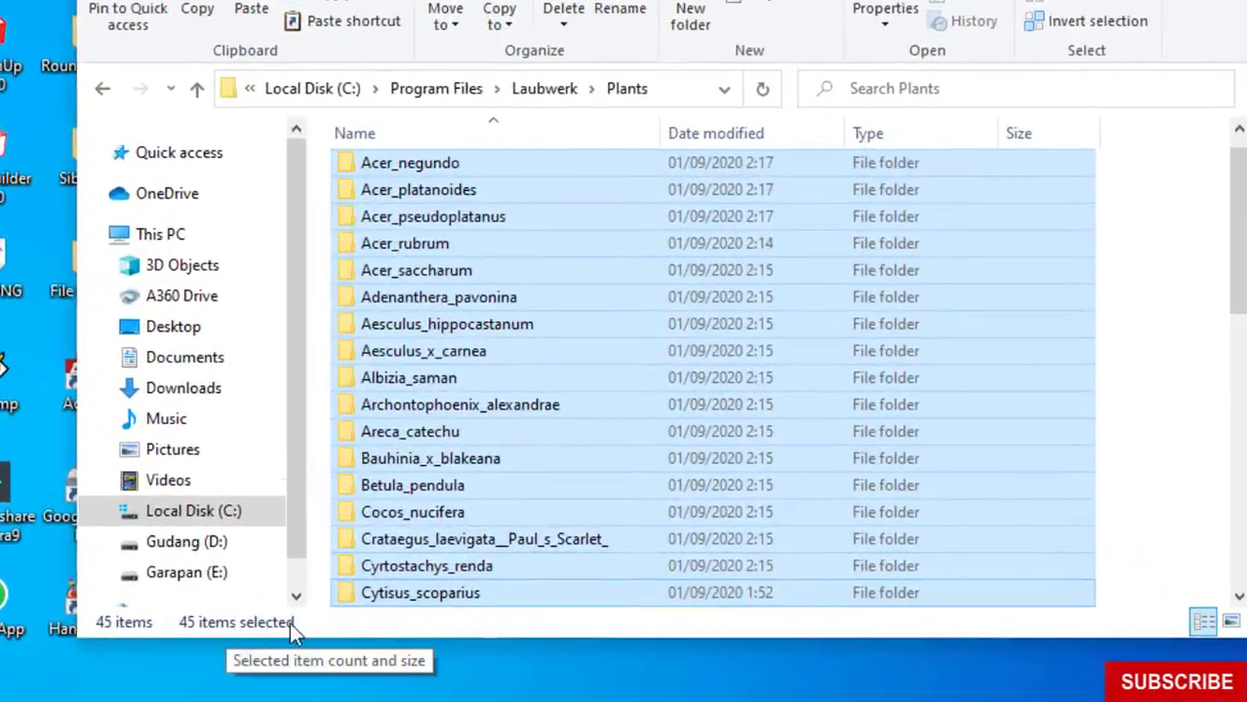
- Minimize the Plants folder, refresh the desktop, and start SketchUp 2020 with the Mc ArtDesign template
left_click(1206, 371)
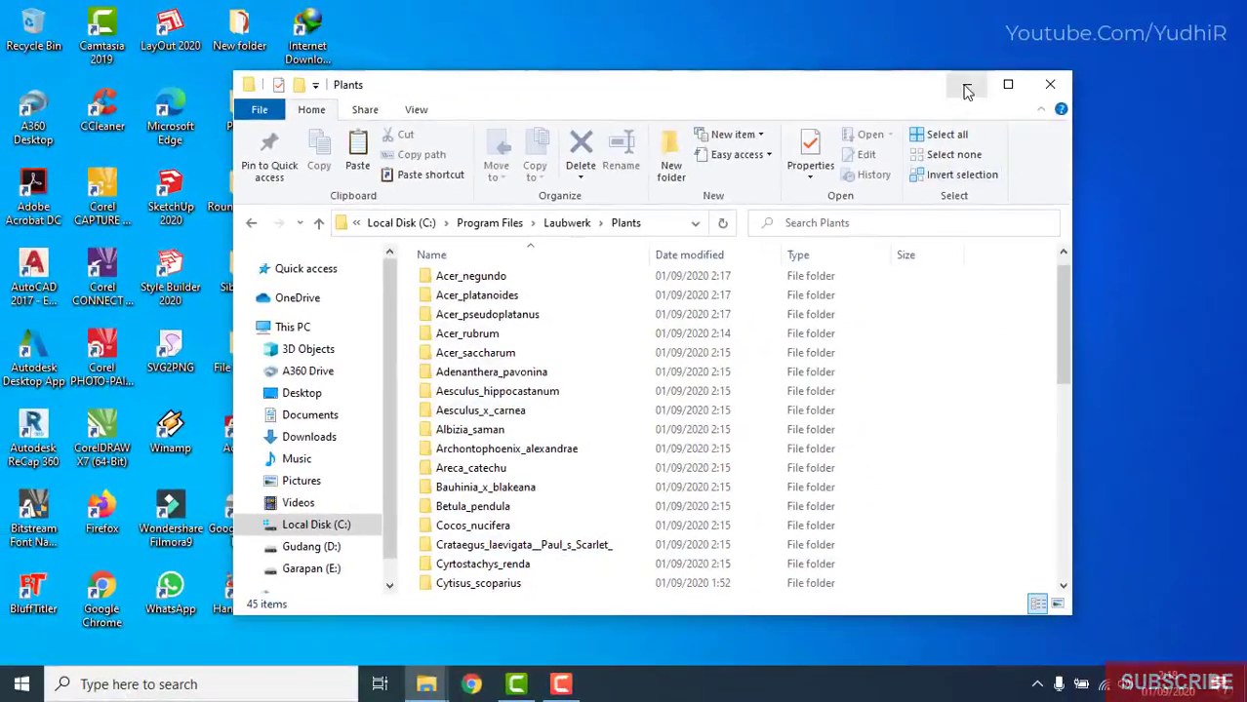
left_click(967, 91)
right_click(750, 141)
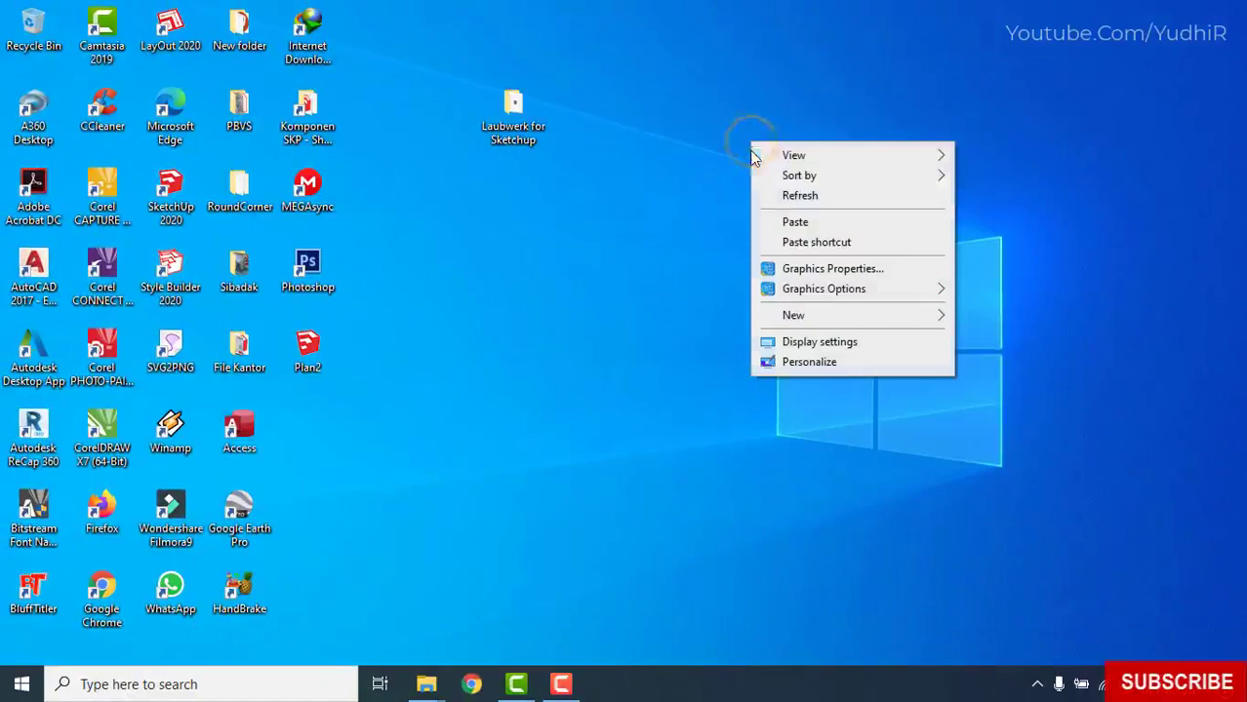
left_click(776, 198)
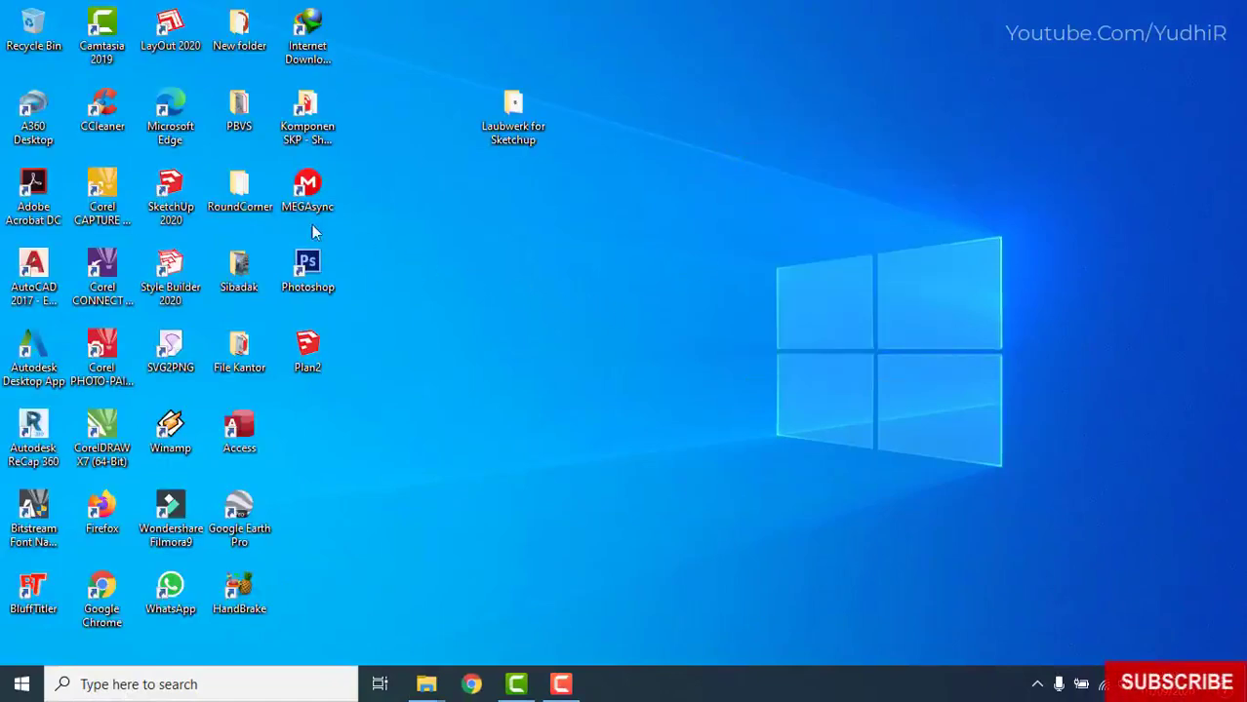
double_click(195, 205)
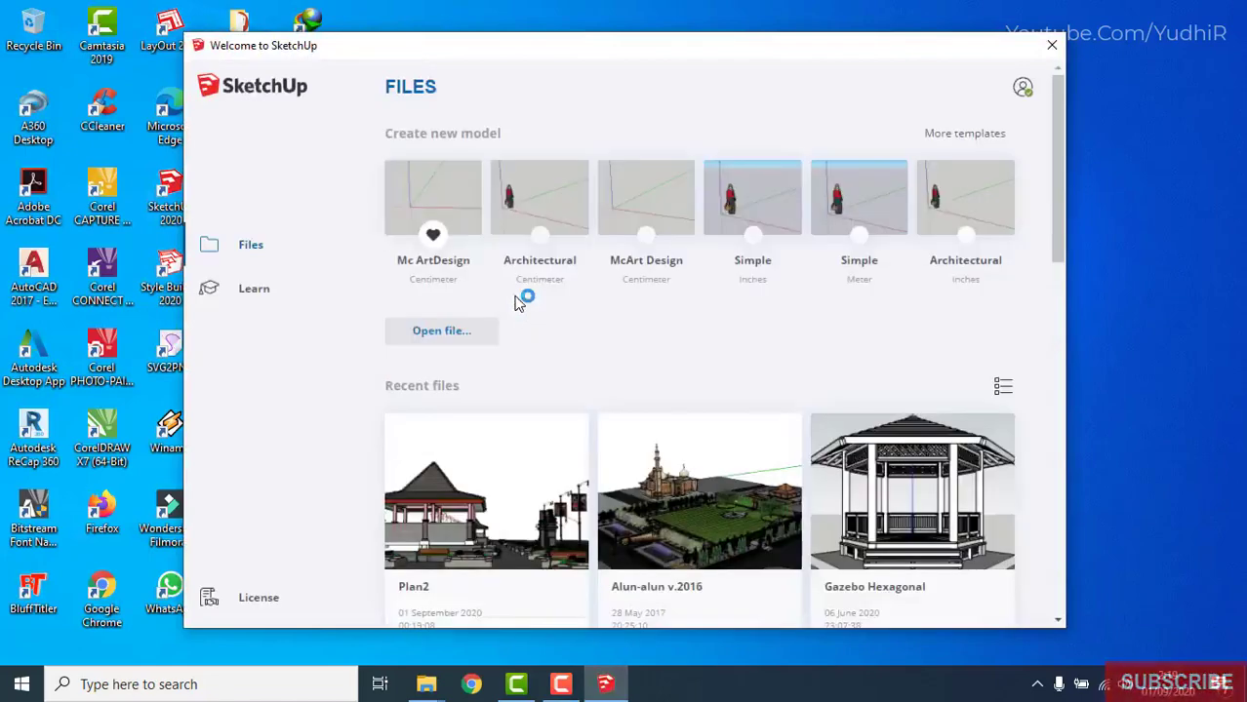
left_click(454, 195)
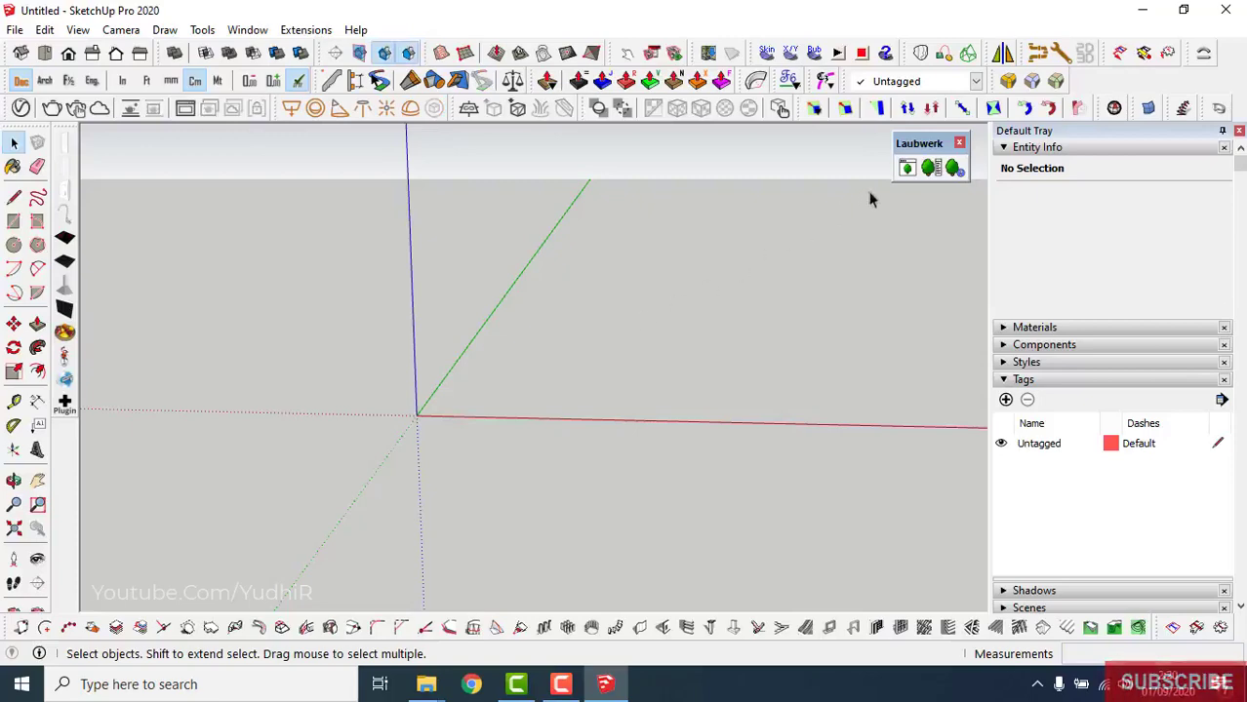
- Open the Laubwerk Browser, move it to the top, and scroll through the tree thumbnails
left_click(906, 168)
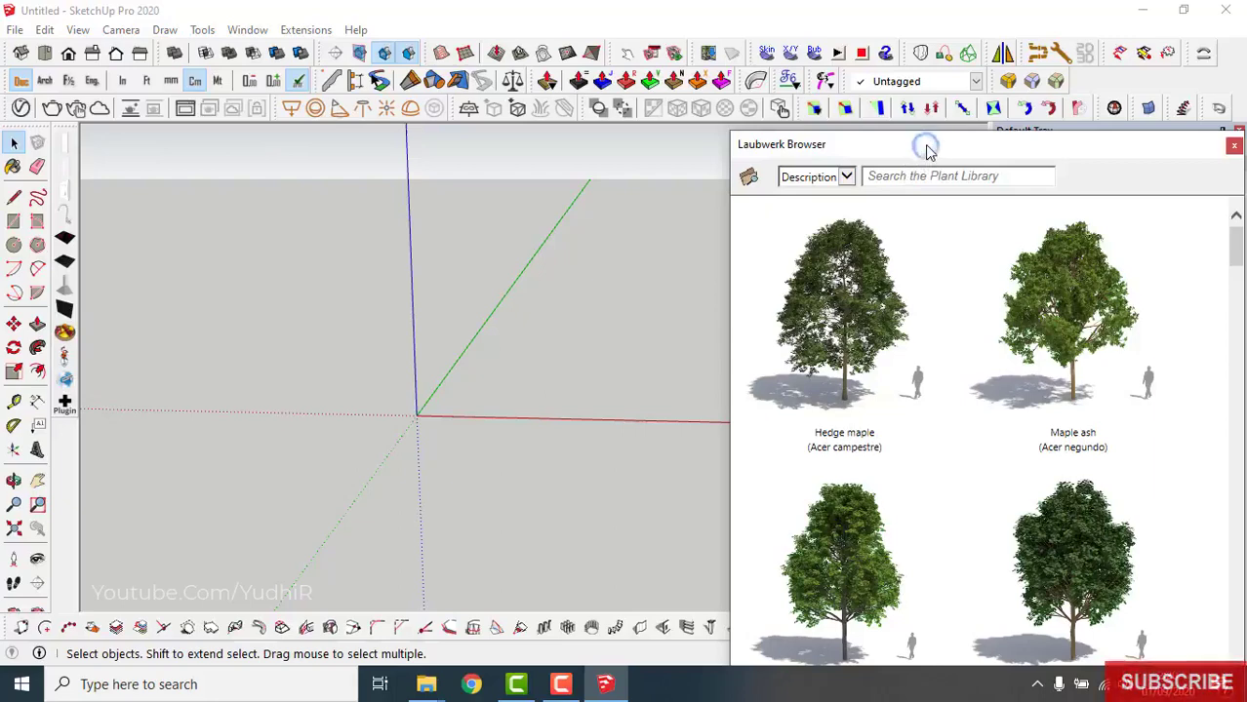
left_click_drag(927, 147, 883, 38)
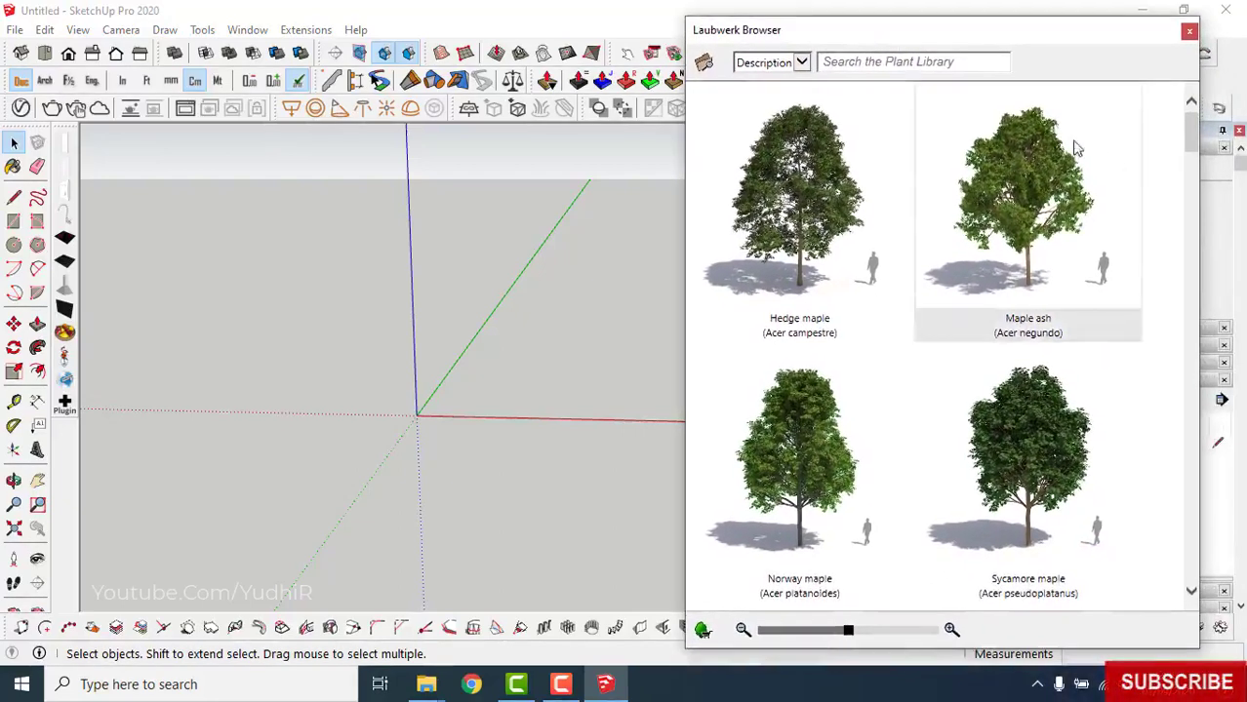
left_click_drag(1190, 141, 1187, 255)
left_click_drag(1186, 265, 1188, 295)
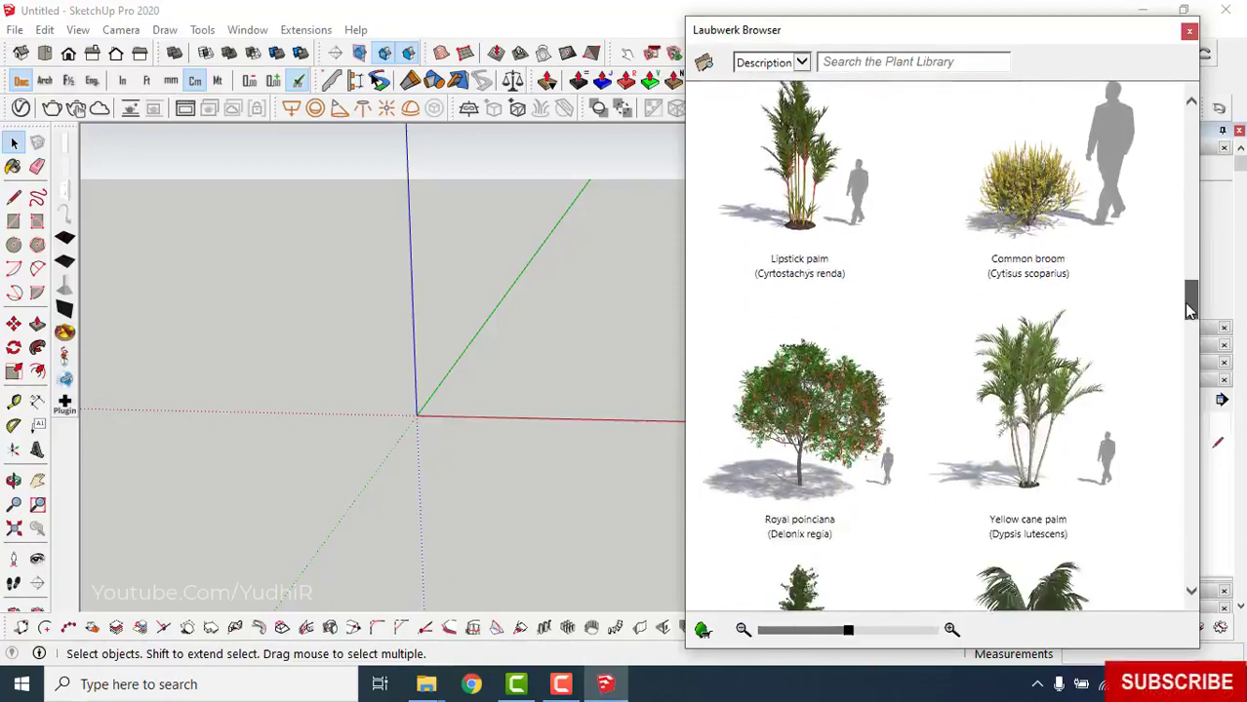
left_click_drag(1190, 322, 1205, 573)
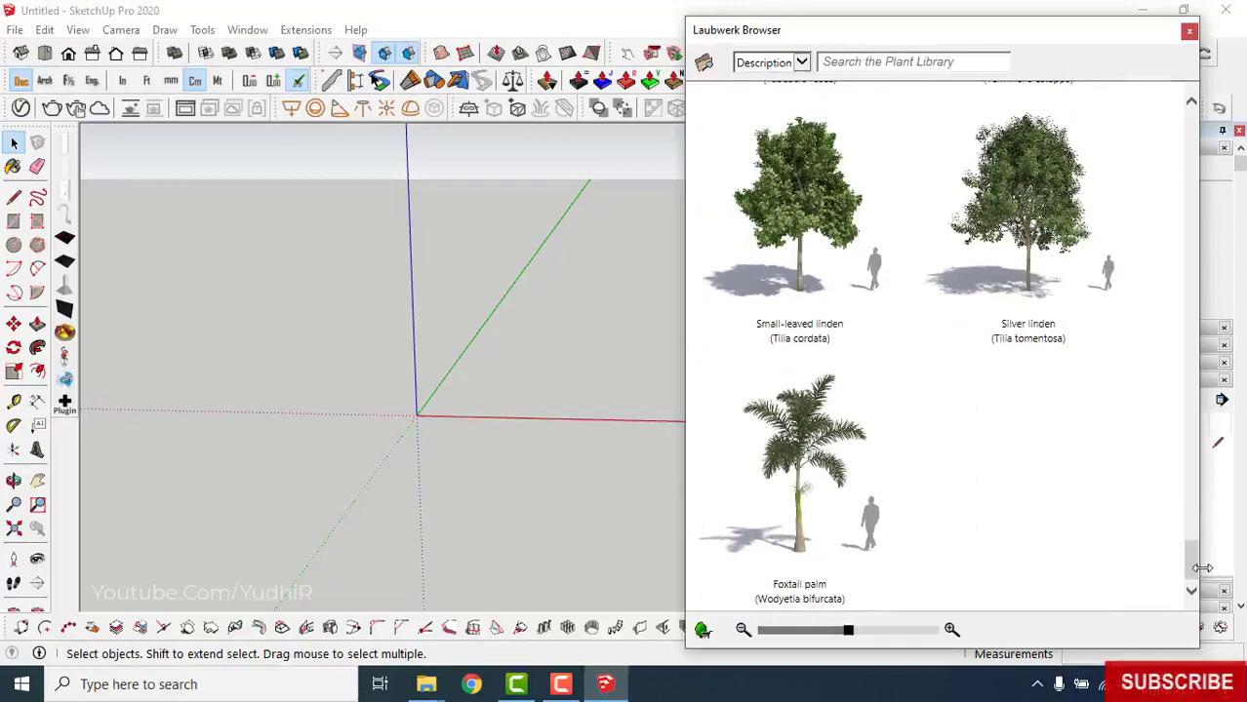
left_click_drag(1194, 581, 1199, 426)
scroll(881, 336, "up", 3)
scroll(881, 336, "up", 3)
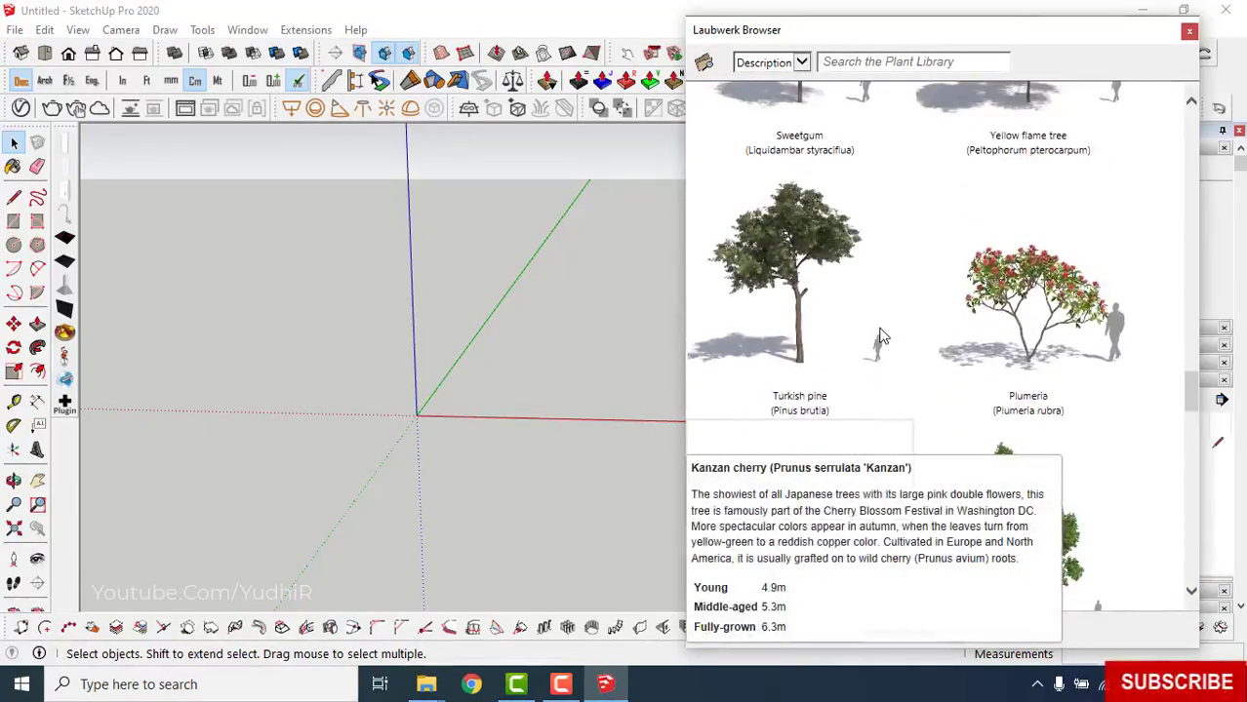
scroll(881, 336, "up", 3)
scroll(881, 337, "up", 1)
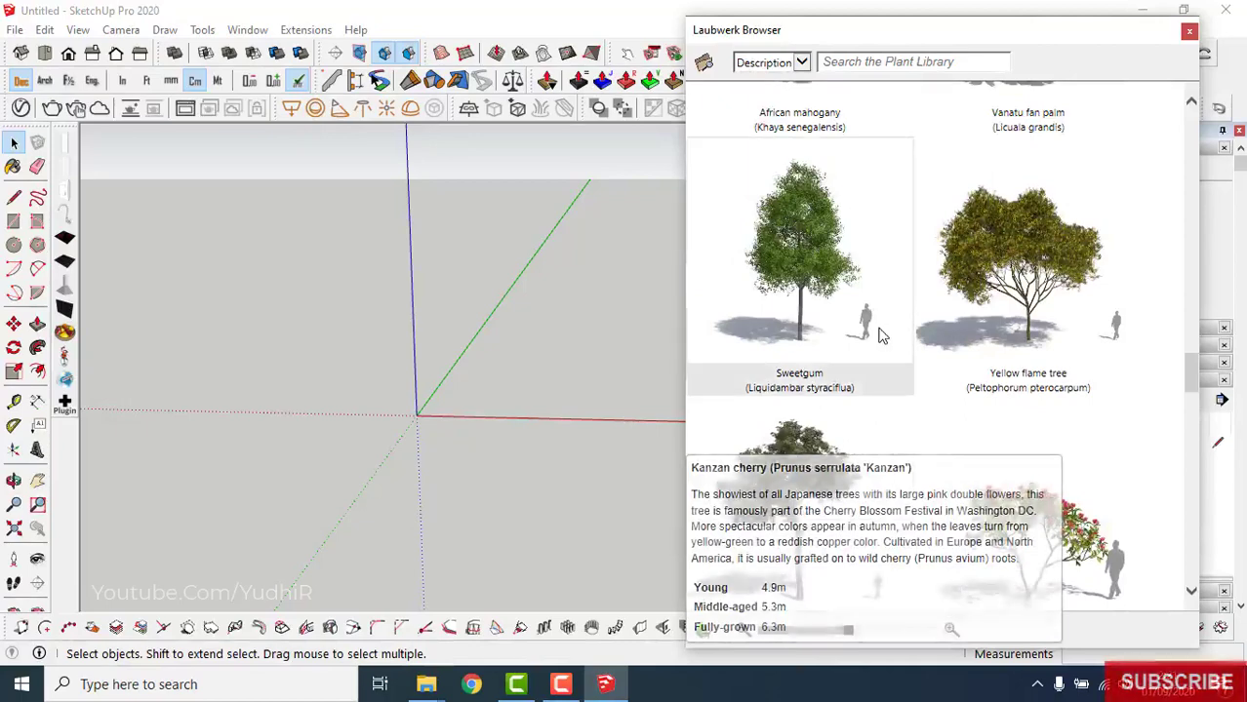
scroll(883, 336, "down", 3)
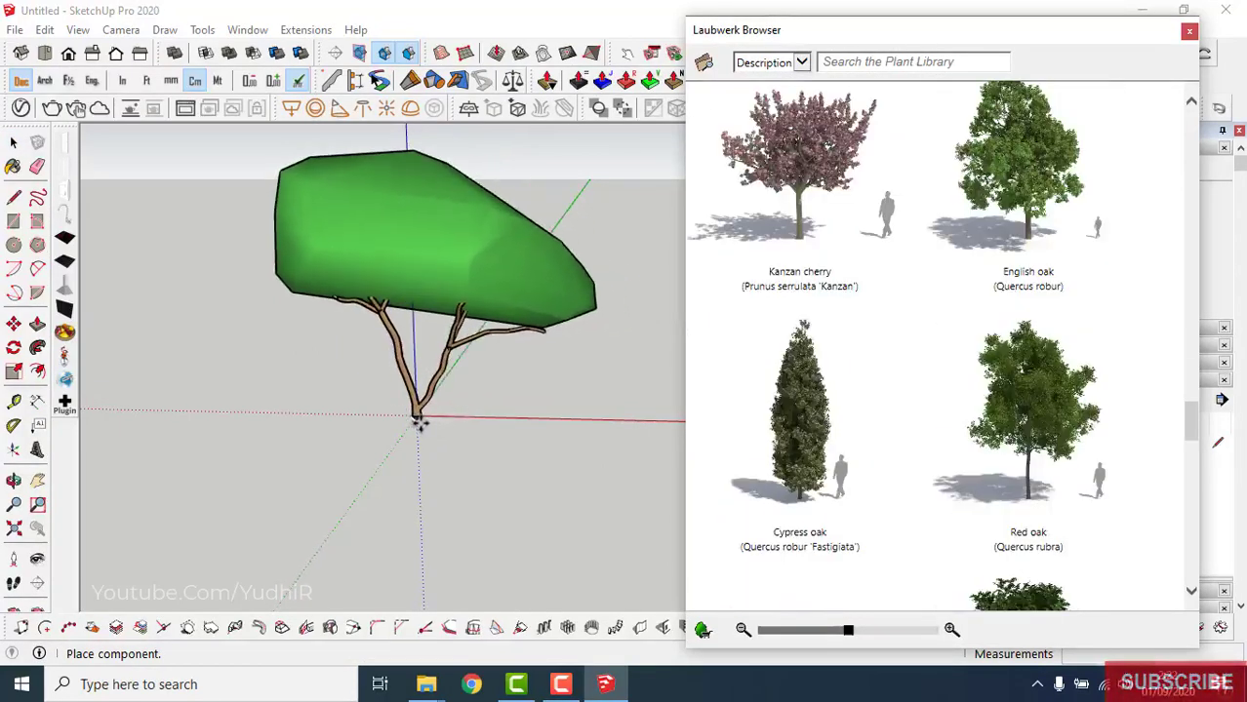
- Place the tree at the origin and insert a Red oak into the model
left_click(419, 419)
middle_click_drag(527, 520, 529, 520)
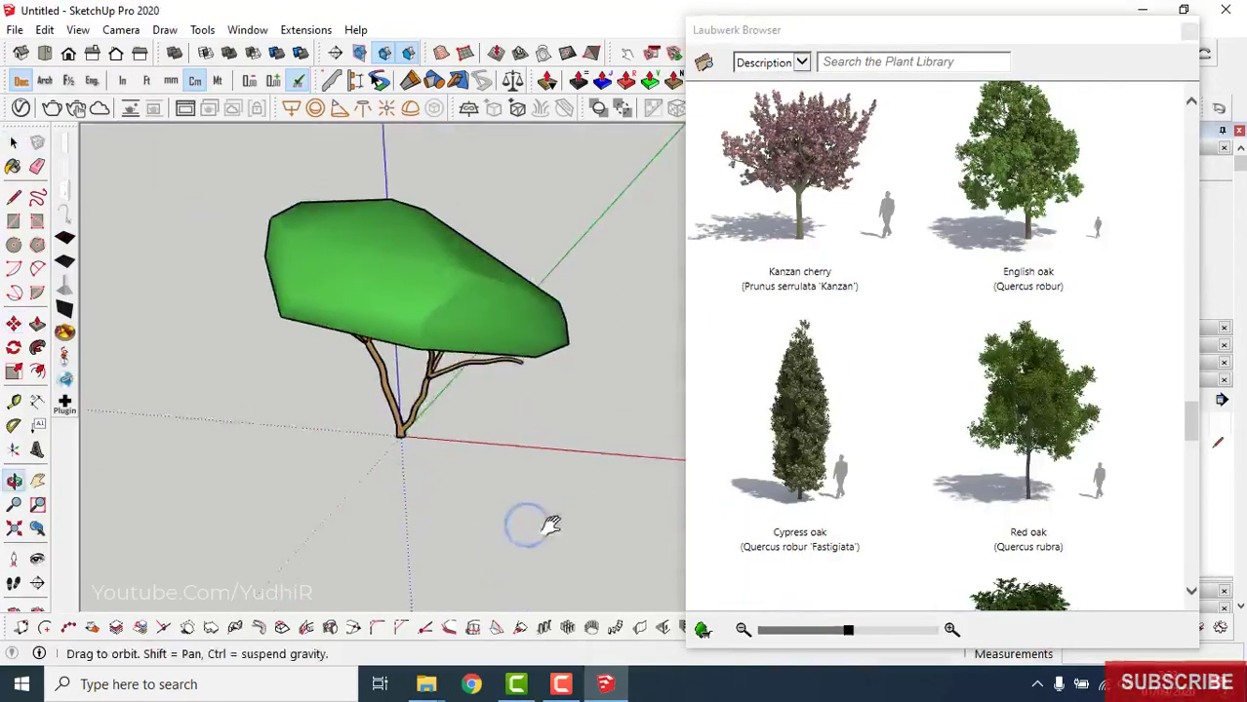
key("space")
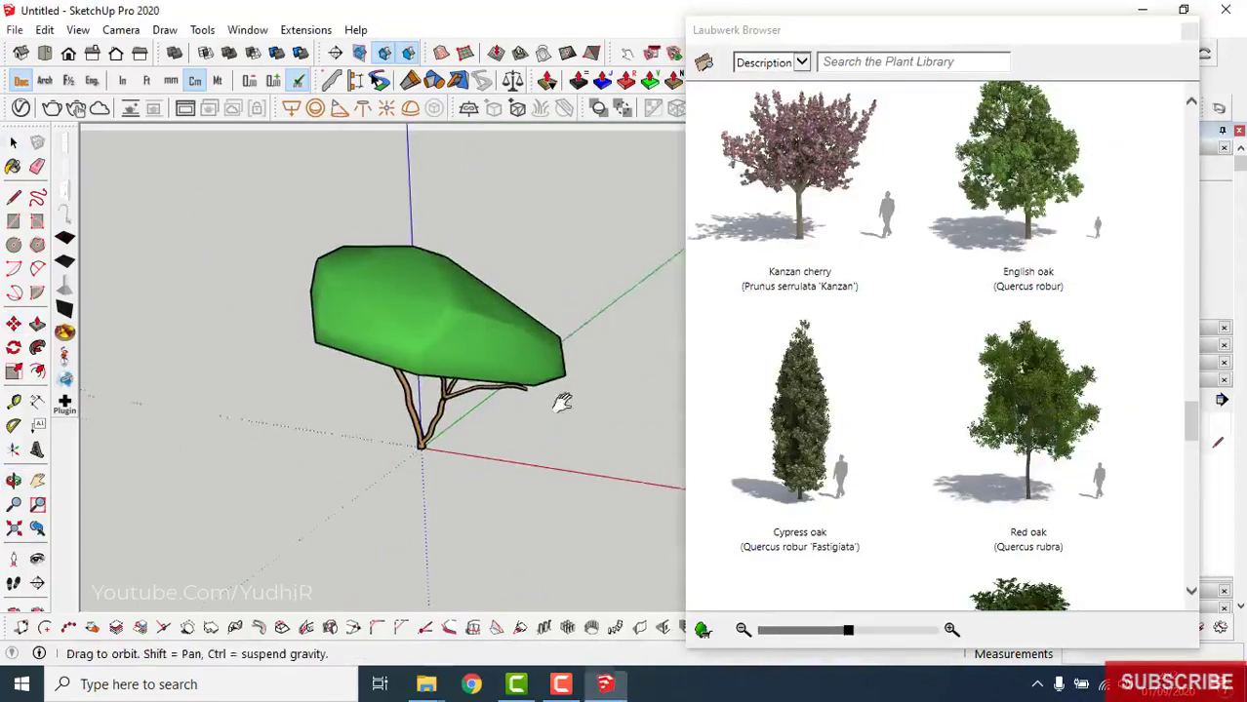
left_click(440, 357)
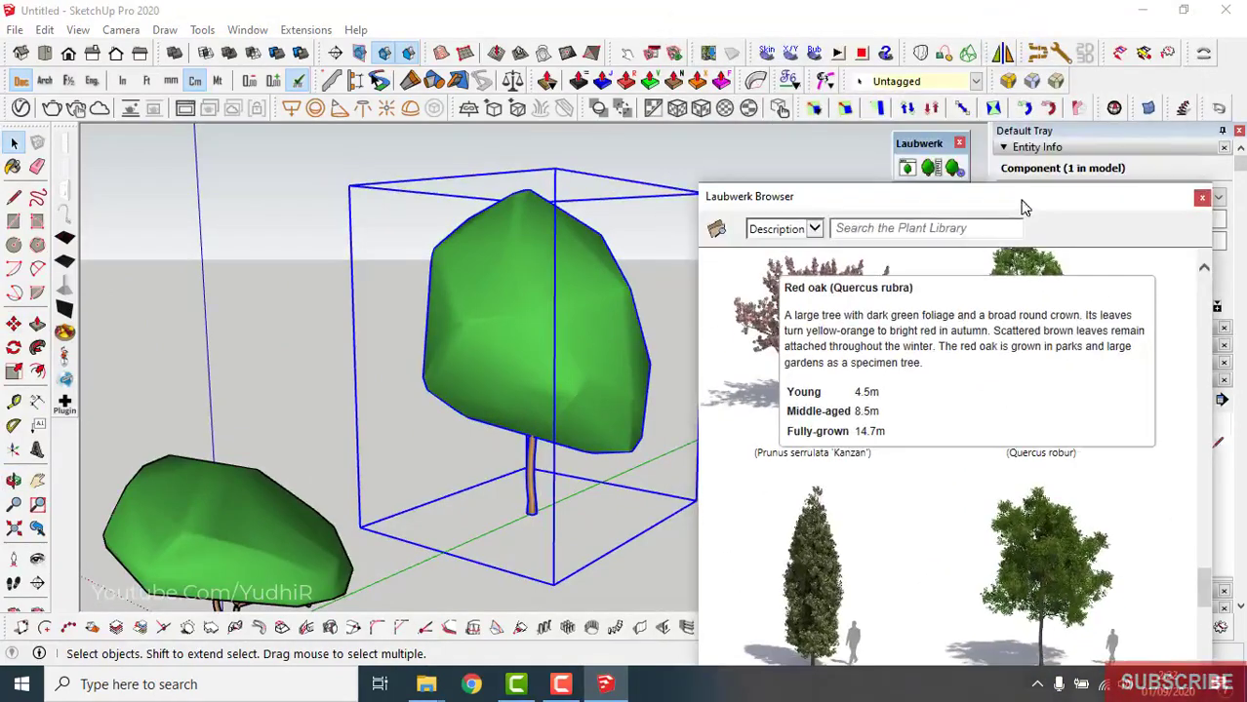
- Cycle the Red oak's age variants, ending on Variant 2 Fully-grown
left_click(906, 168)
left_click(258, 388)
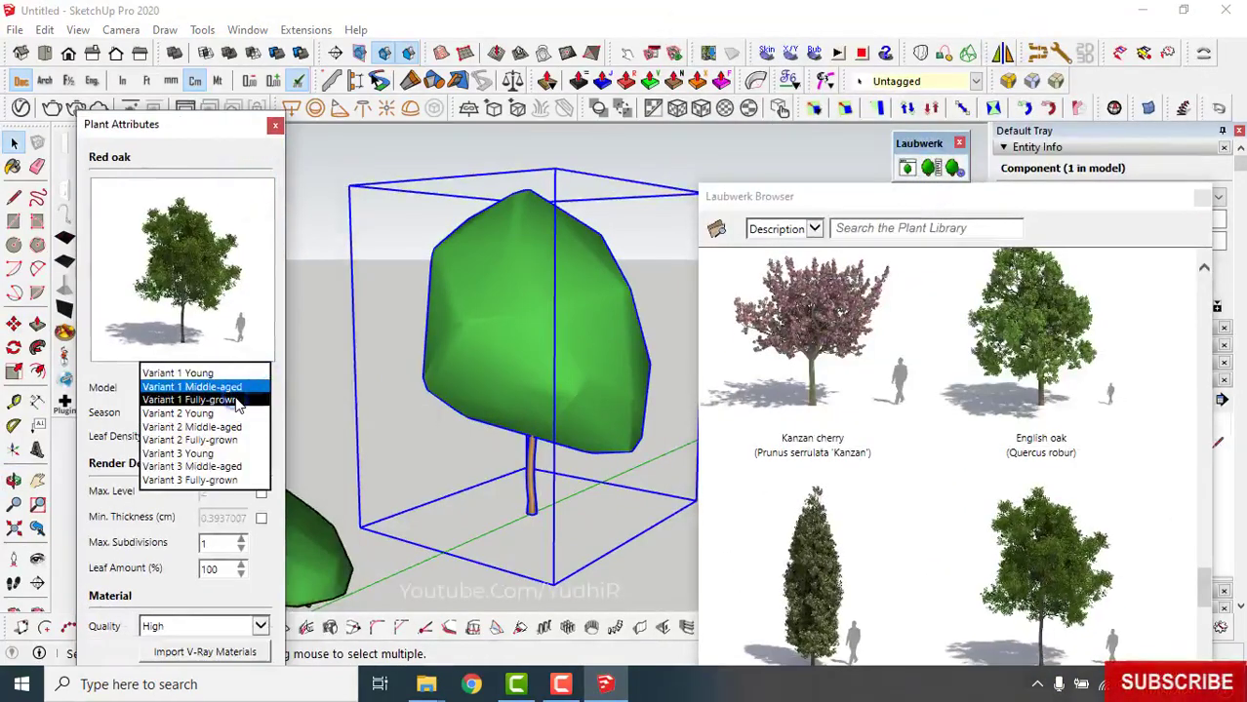
left_click(239, 401)
left_click(215, 388)
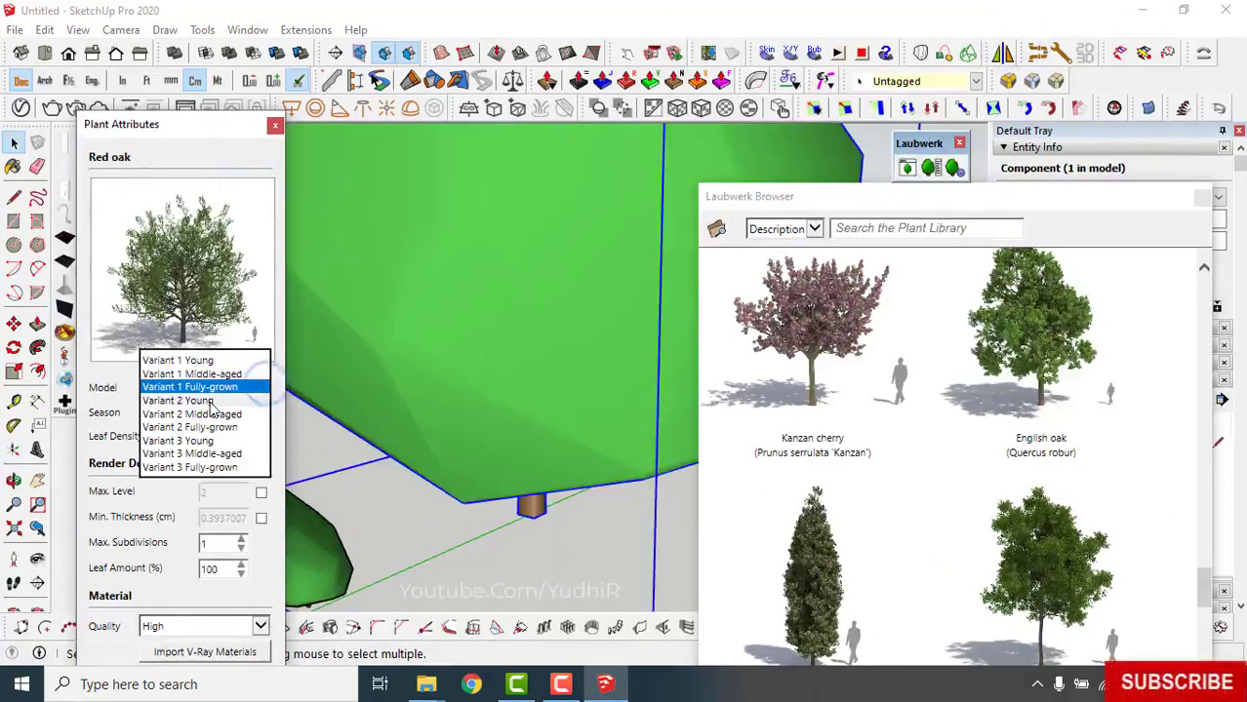
left_click(208, 402)
left_click(260, 390)
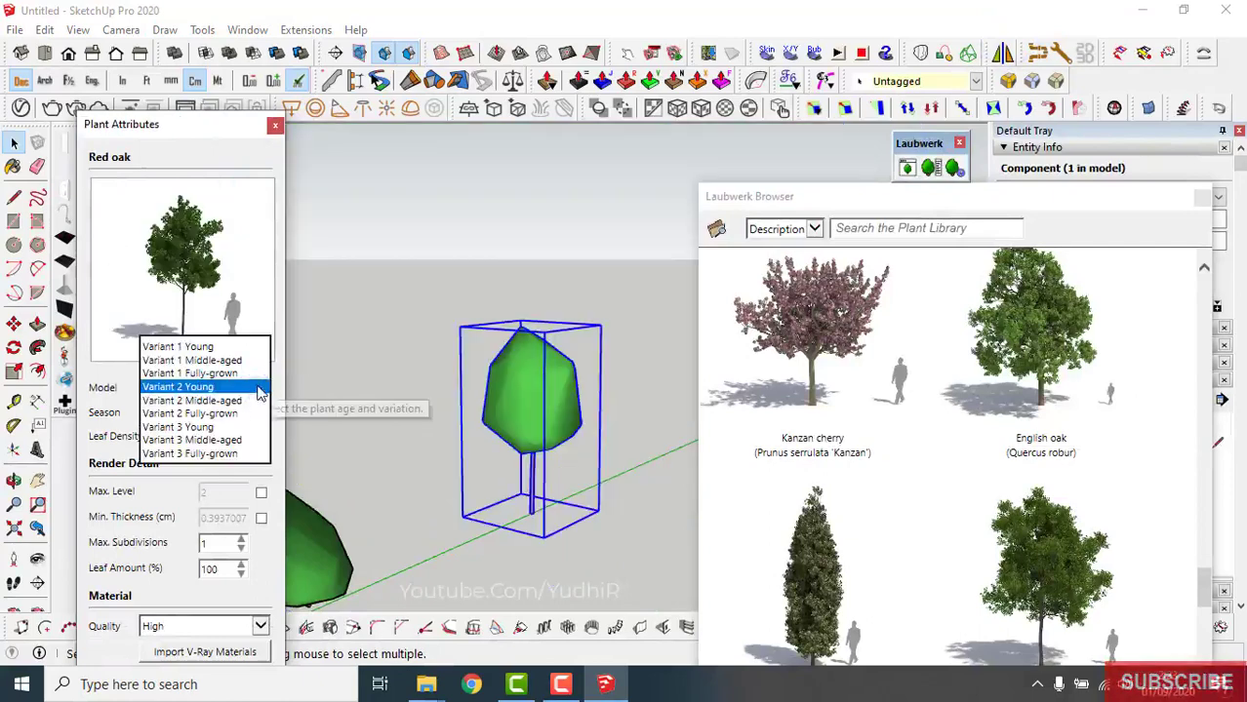
left_click(239, 401)
left_click(261, 389)
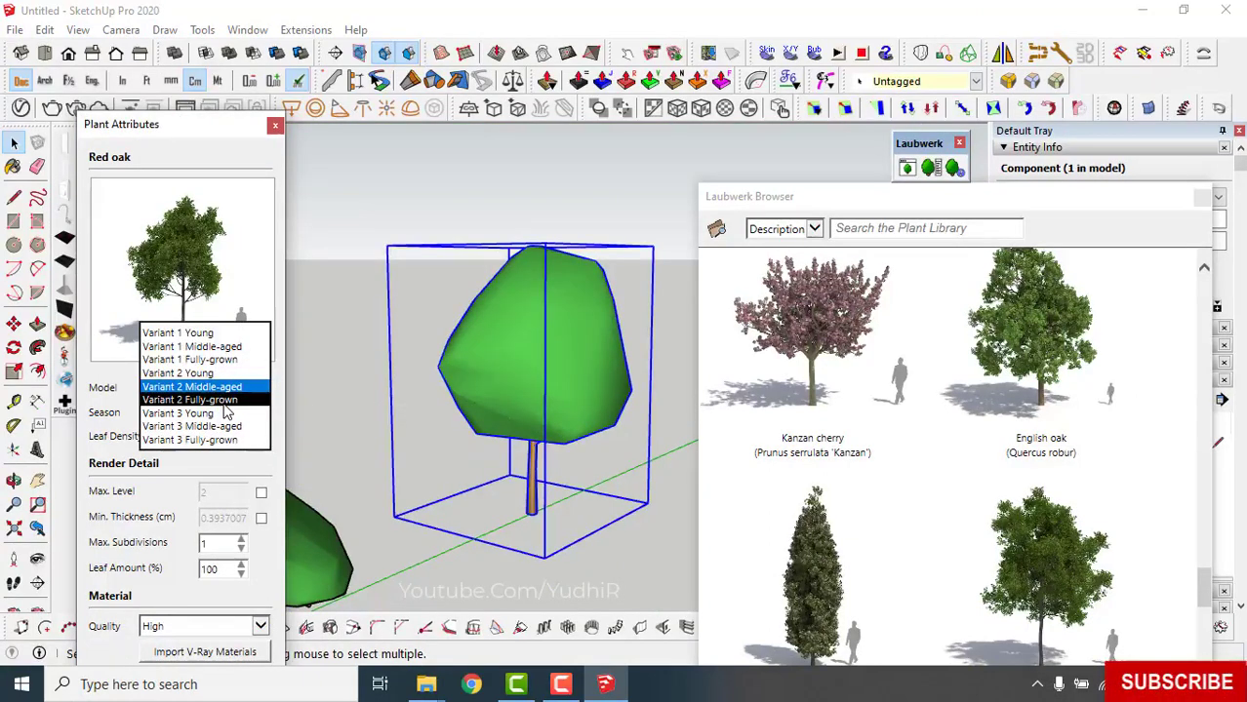
left_click(223, 402)
- Swap the selected tree for other library plants, ending with a palm
double_click(805, 549)
left_click(961, 548)
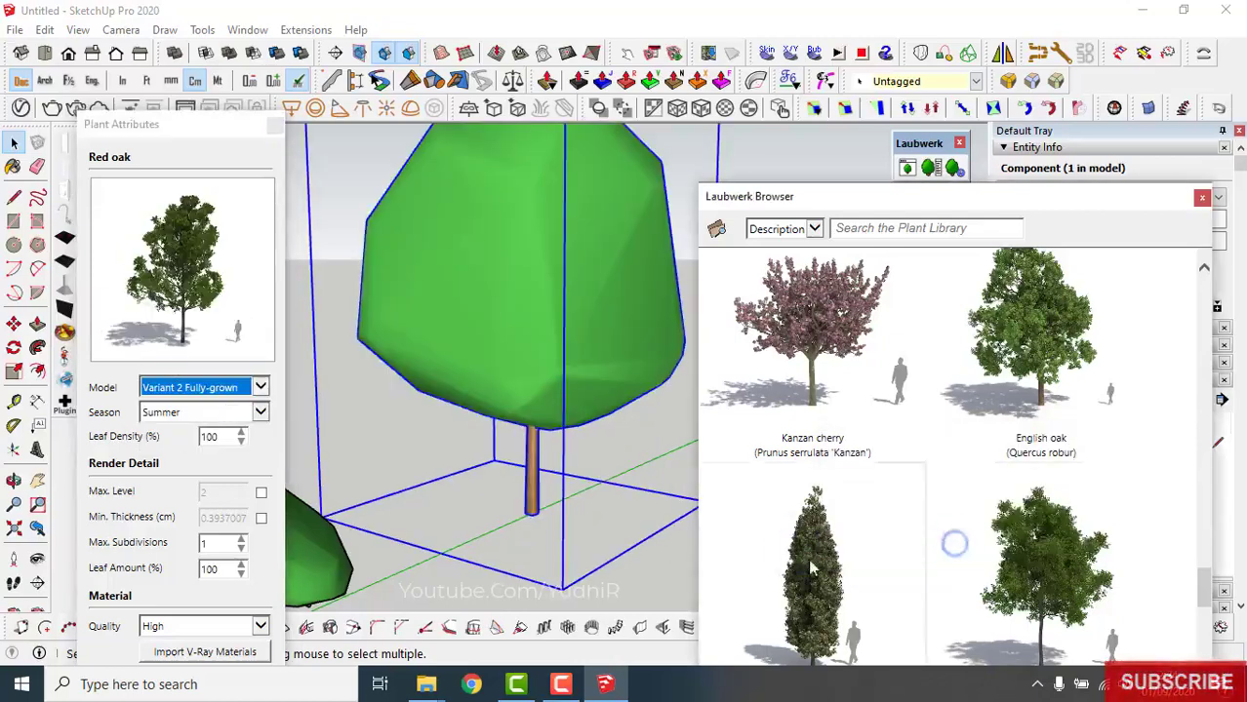
scroll(842, 540, "down", 2)
scroll(842, 540, "down", 3)
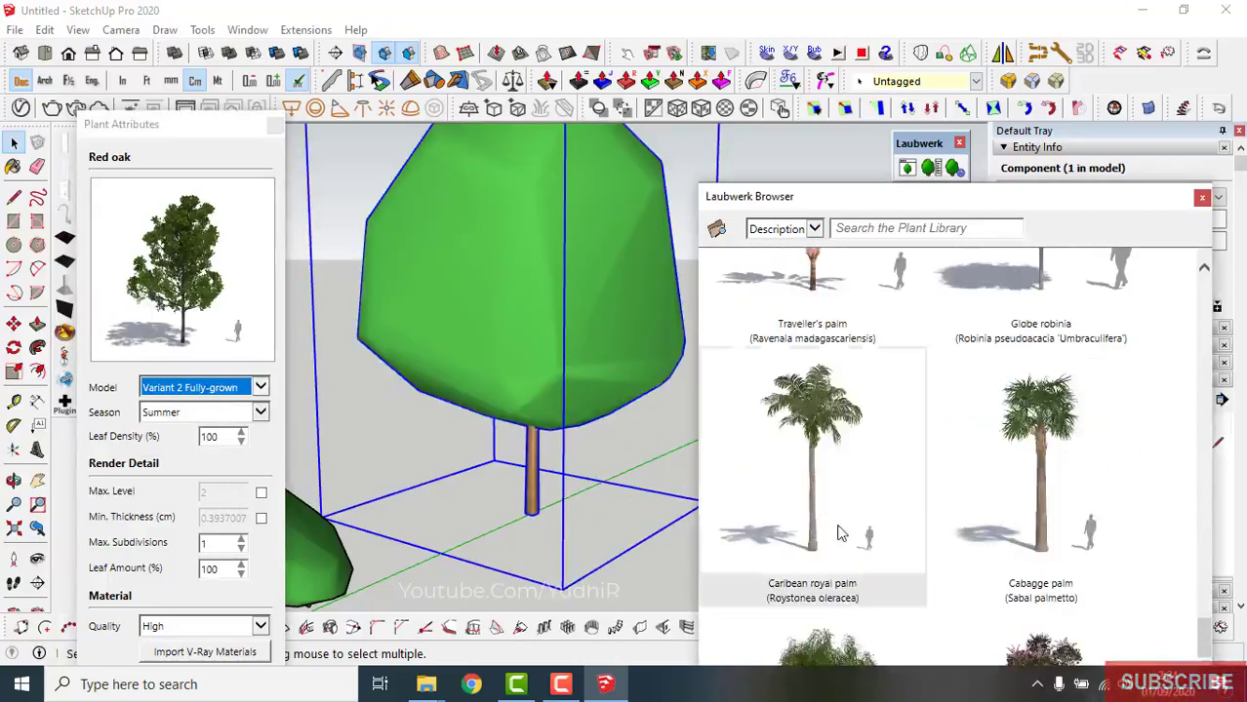
double_click(795, 488)
left_click(951, 549)
scroll(488, 439, "down", 3)
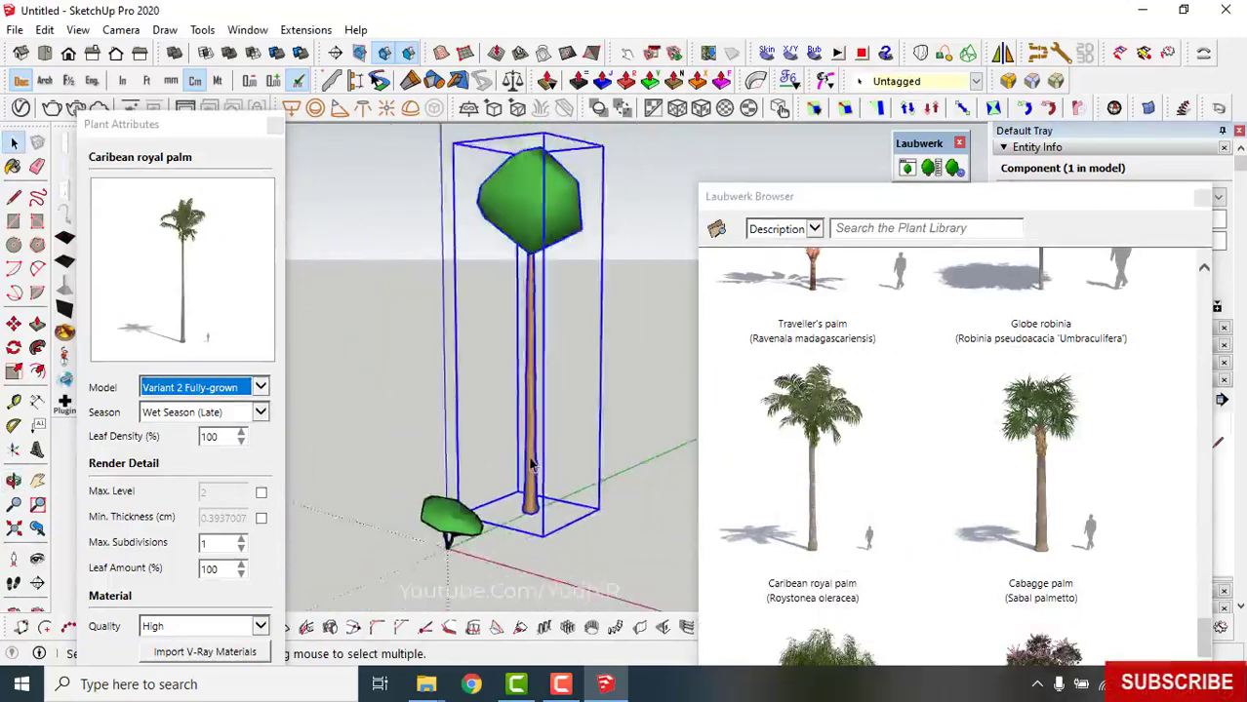
middle_click_drag(459, 439, 507, 465)
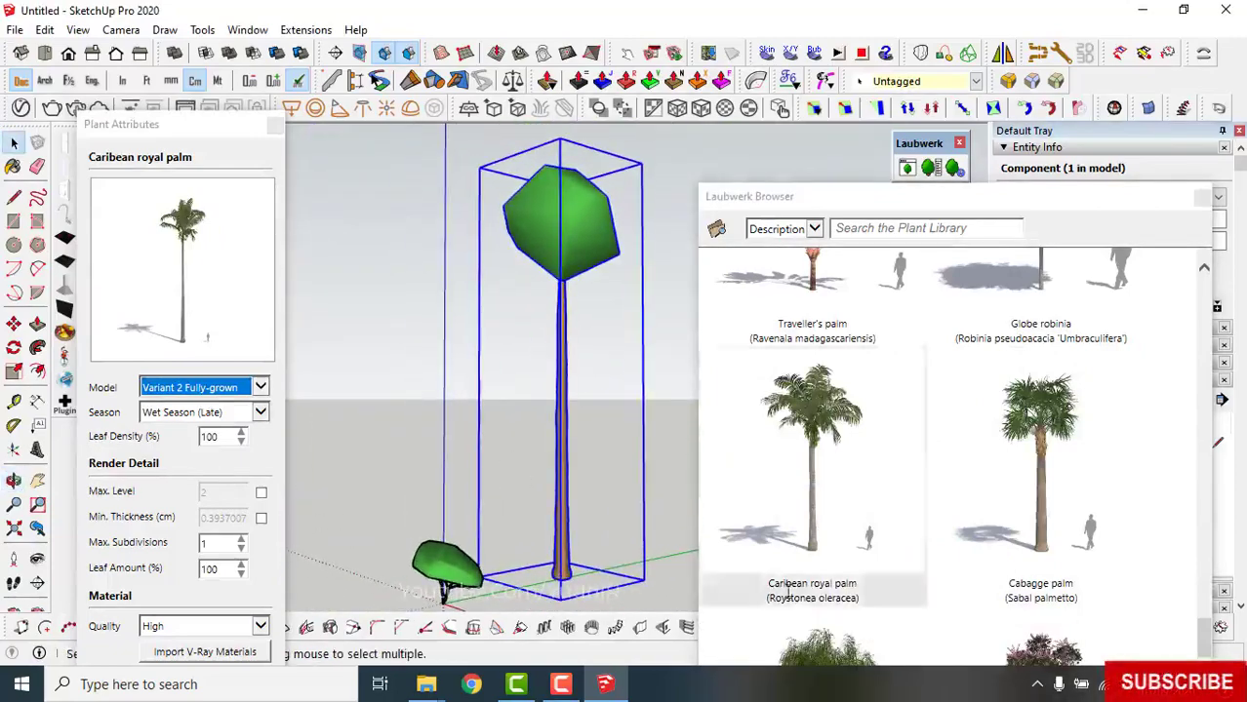
- Replace the selected plant with a Caribbean royal palm, confirming the replacement
double_click(788, 548)
left_click(955, 548)
left_click_drag(883, 198, 873, 39)
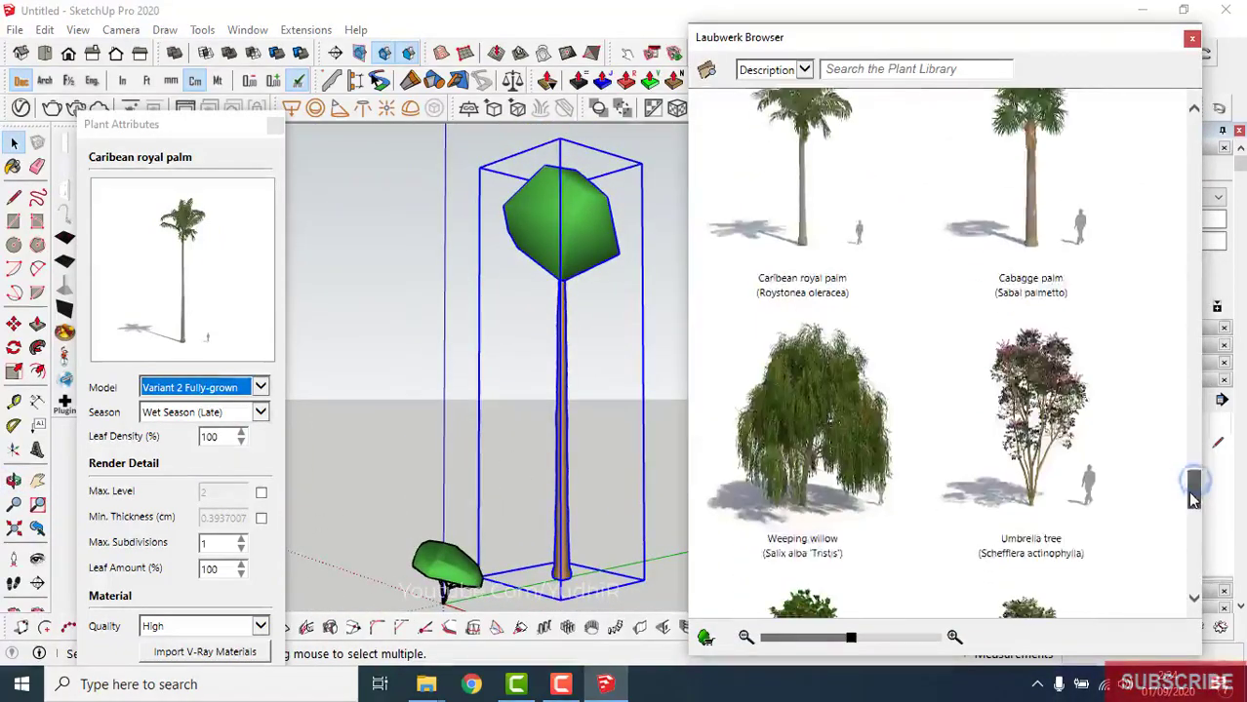
scroll(878, 390, "down", 3)
double_click(810, 244)
left_click(935, 390)
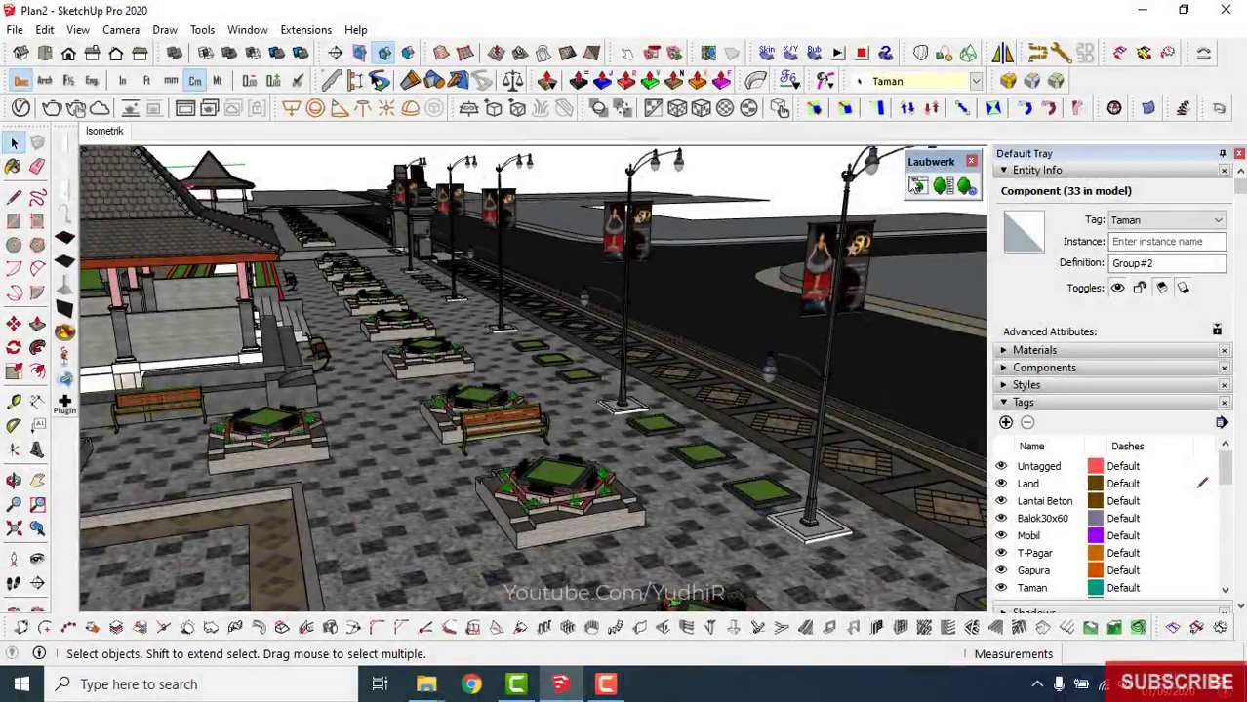
- Open the Laubwerk plant library browser and move it higher on screen
left_click_drag(917, 167, 668, 158)
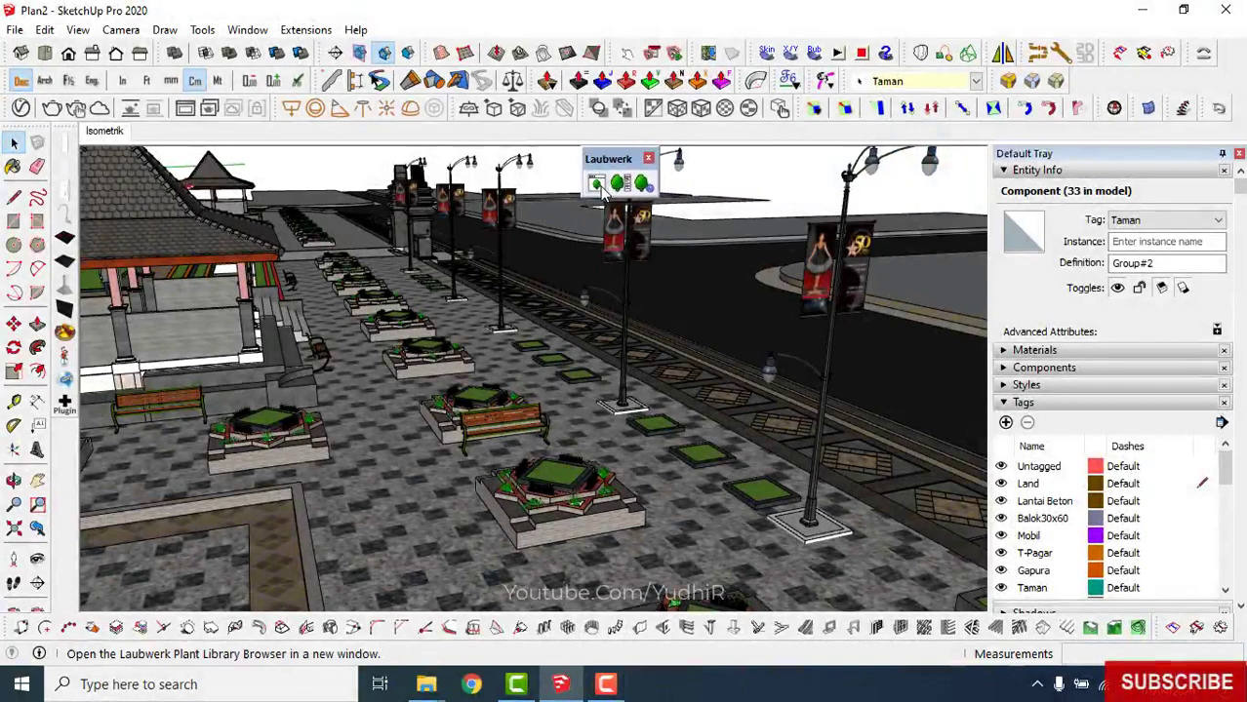
left_click(597, 185)
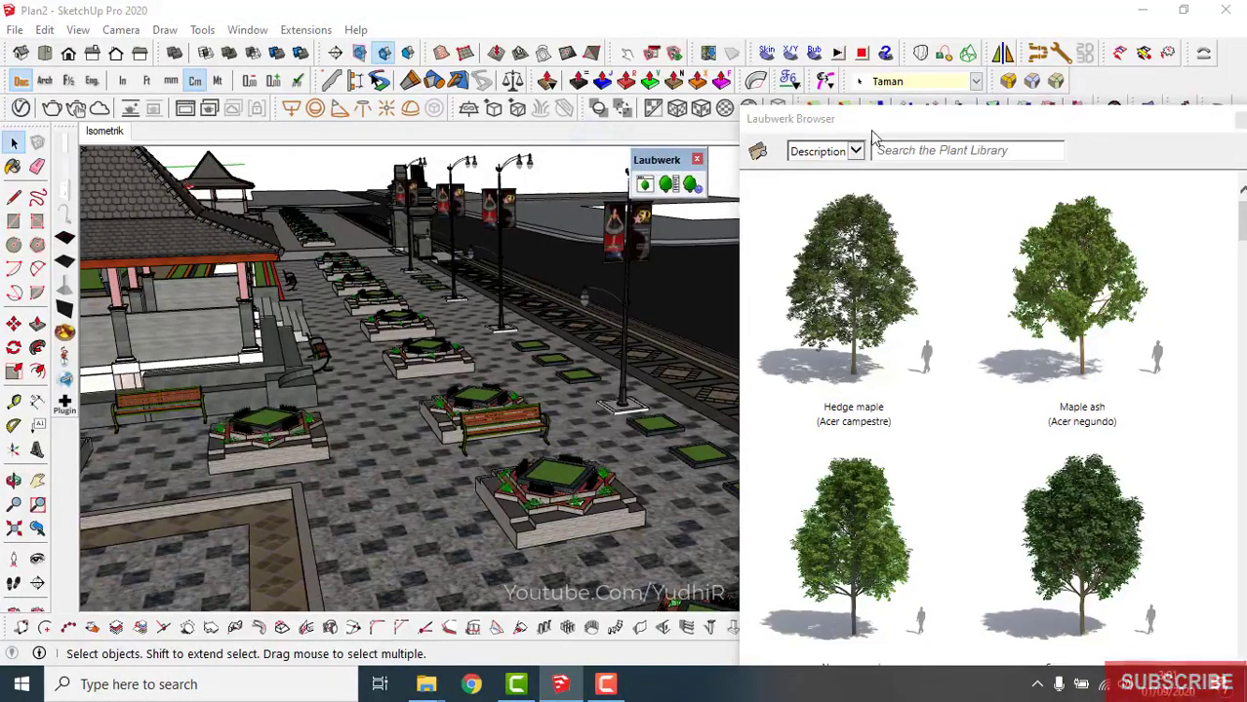
left_click_drag(873, 127, 871, 51)
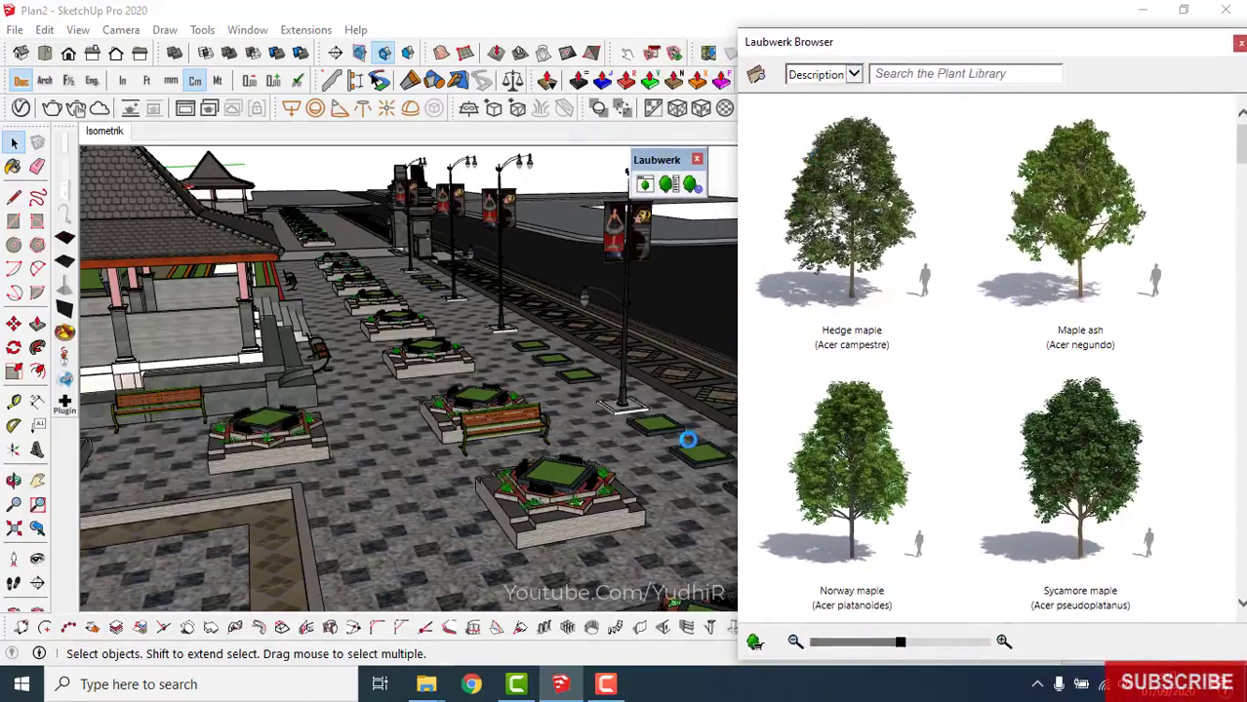
- Open the nearest planter in Plan2 for editing and zoom in on it
double_click(593, 493)
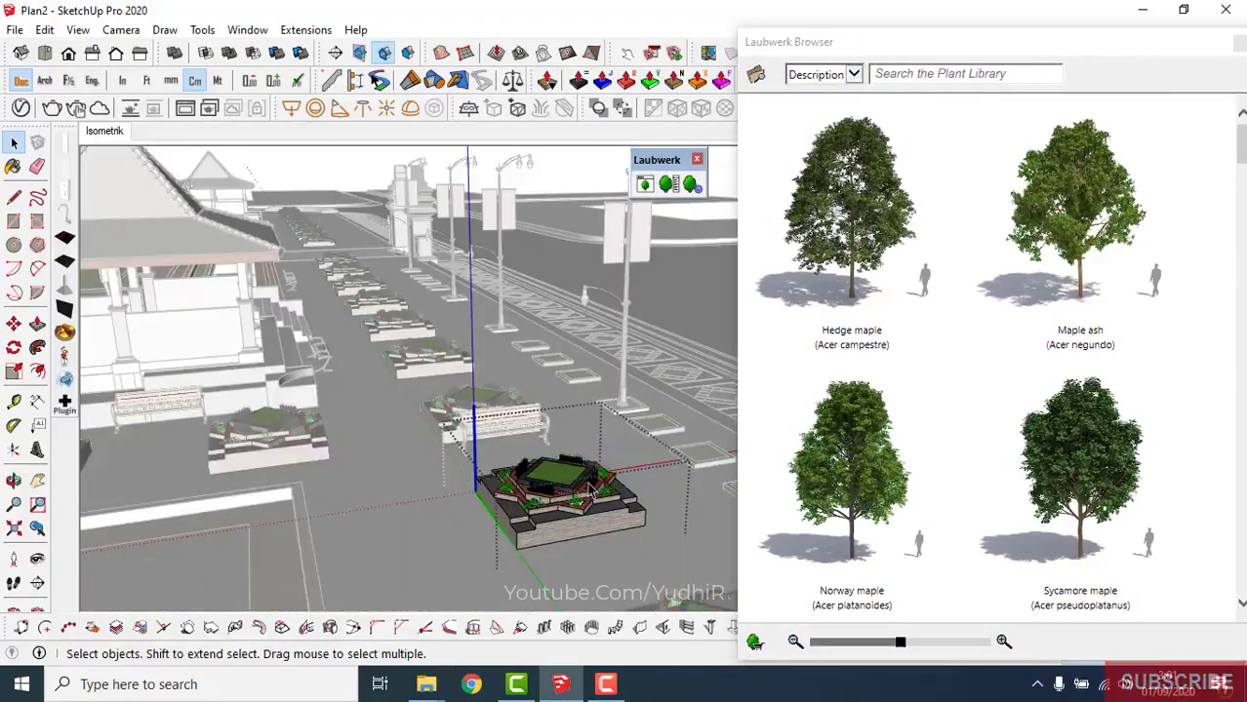
scroll(592, 493, "up", 5)
scroll(592, 493, "up", 5)
middle_click_drag(592, 493, 491, 393)
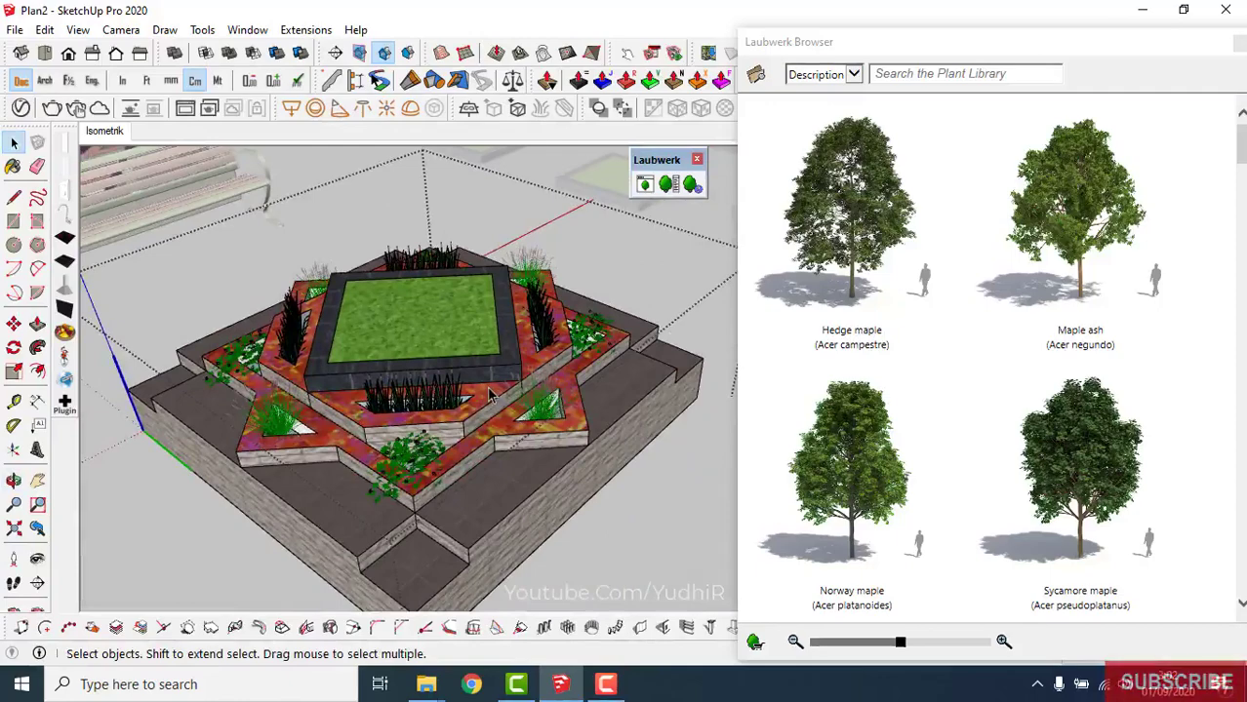
scroll(1049, 454, "down", 2)
scroll(1050, 457, "down", 2)
scroll(1052, 462, "down", 2)
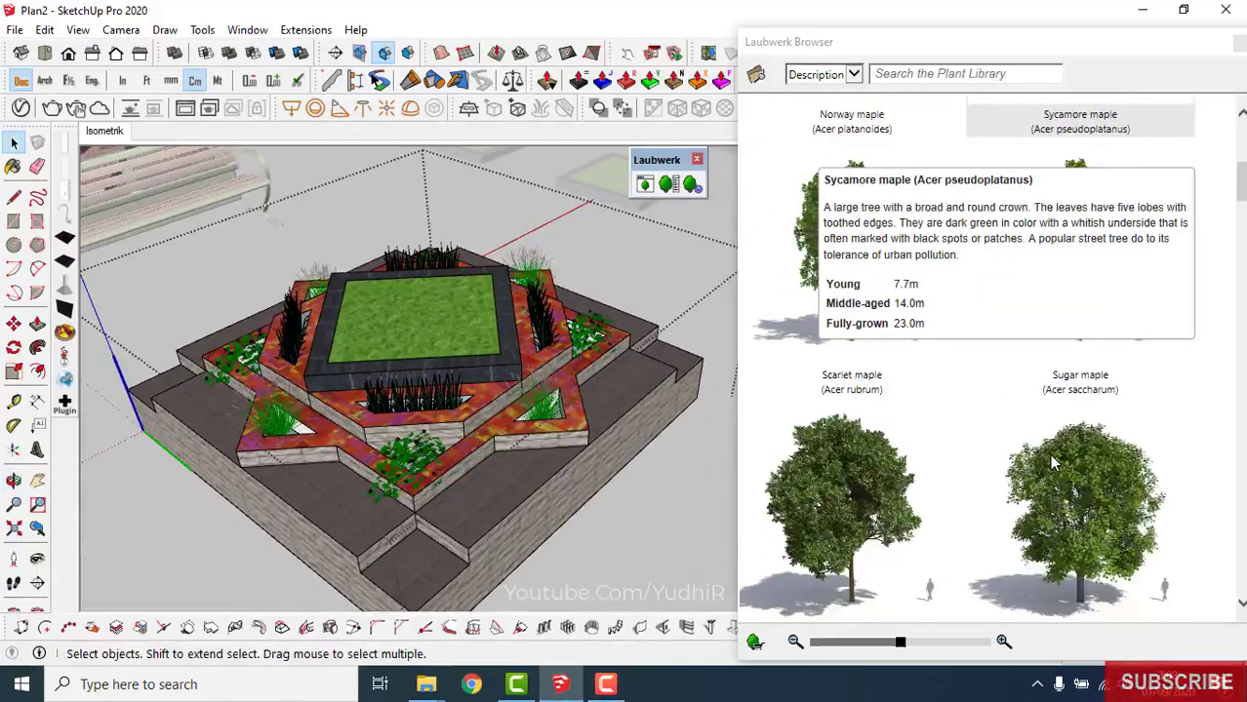
scroll(1051, 463, "down", 4)
scroll(1014, 473, "down", 2)
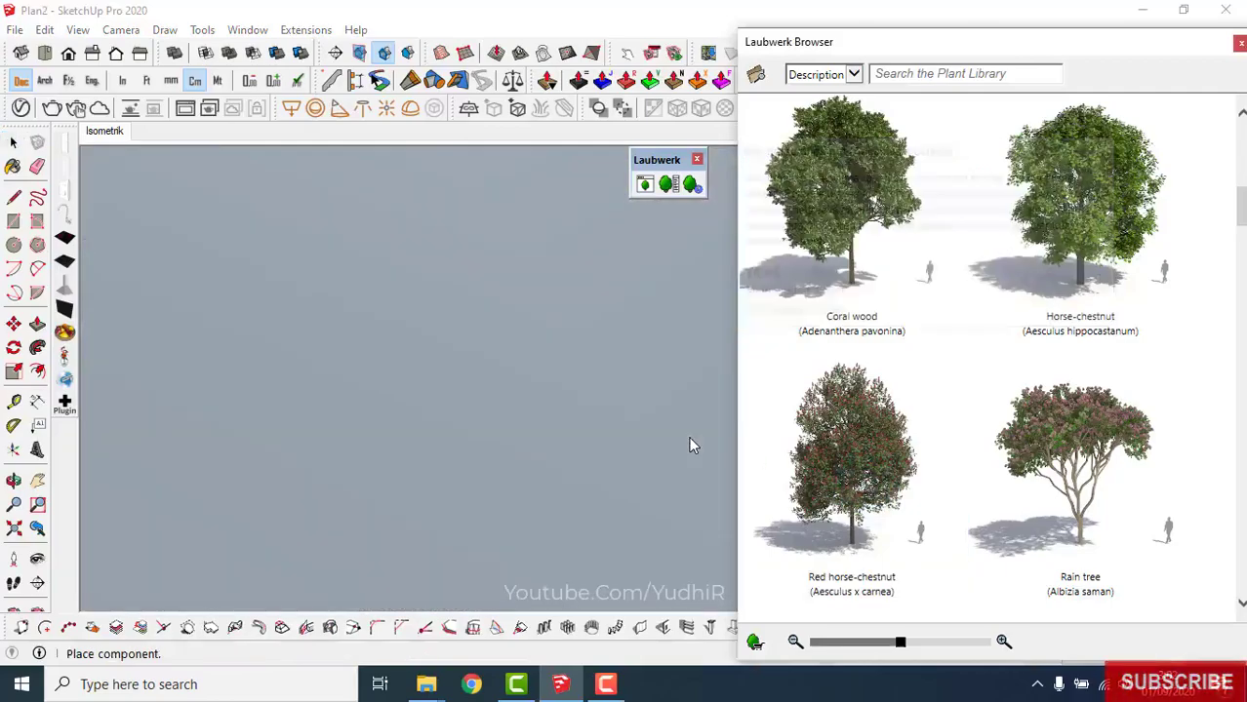
- Place a Red horse-chestnut tree in the planter
scroll(634, 400, "down", 4)
scroll(550, 333, "up", 3)
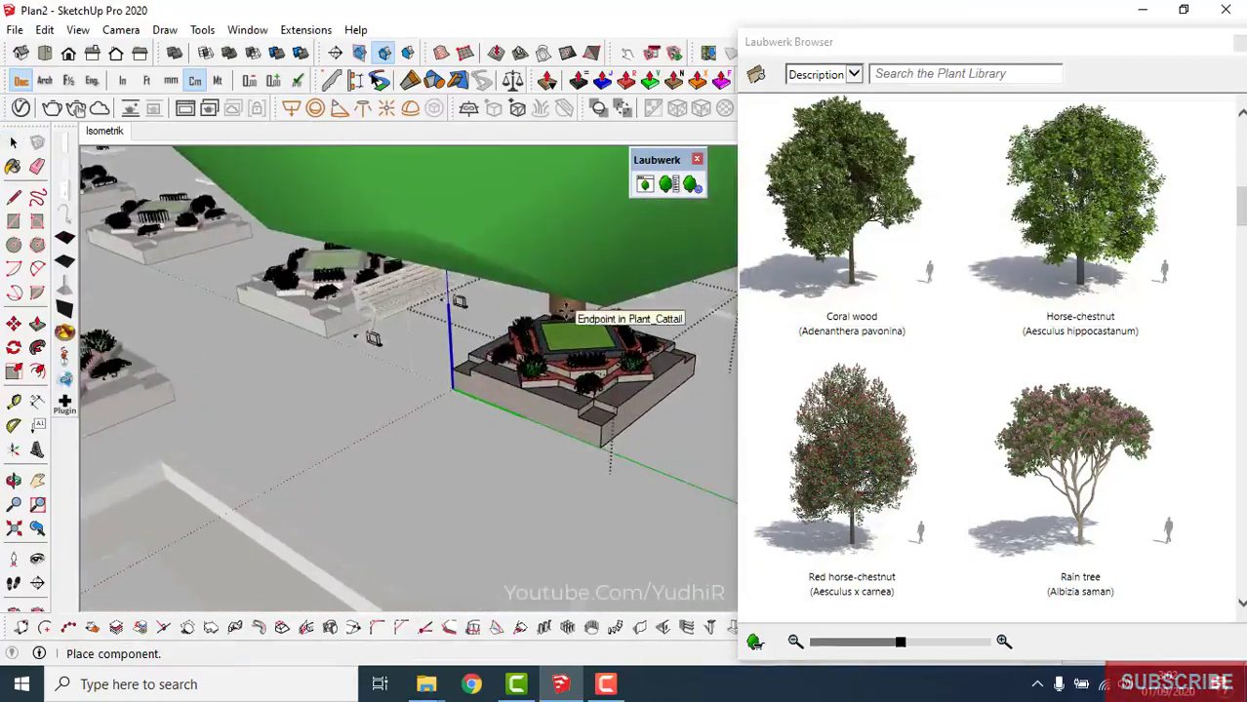
scroll(571, 321, "up", 3)
scroll(581, 417, "up", 2)
mouse_move(582, 417)
middle_mouse_down()
mouse_move(446, 454)
mouse_move(518, 398)
mouse_move(509, 348)
middle_mouse_up()
left_click(508, 403)
scroll(509, 403, "down", 3)
key("space")
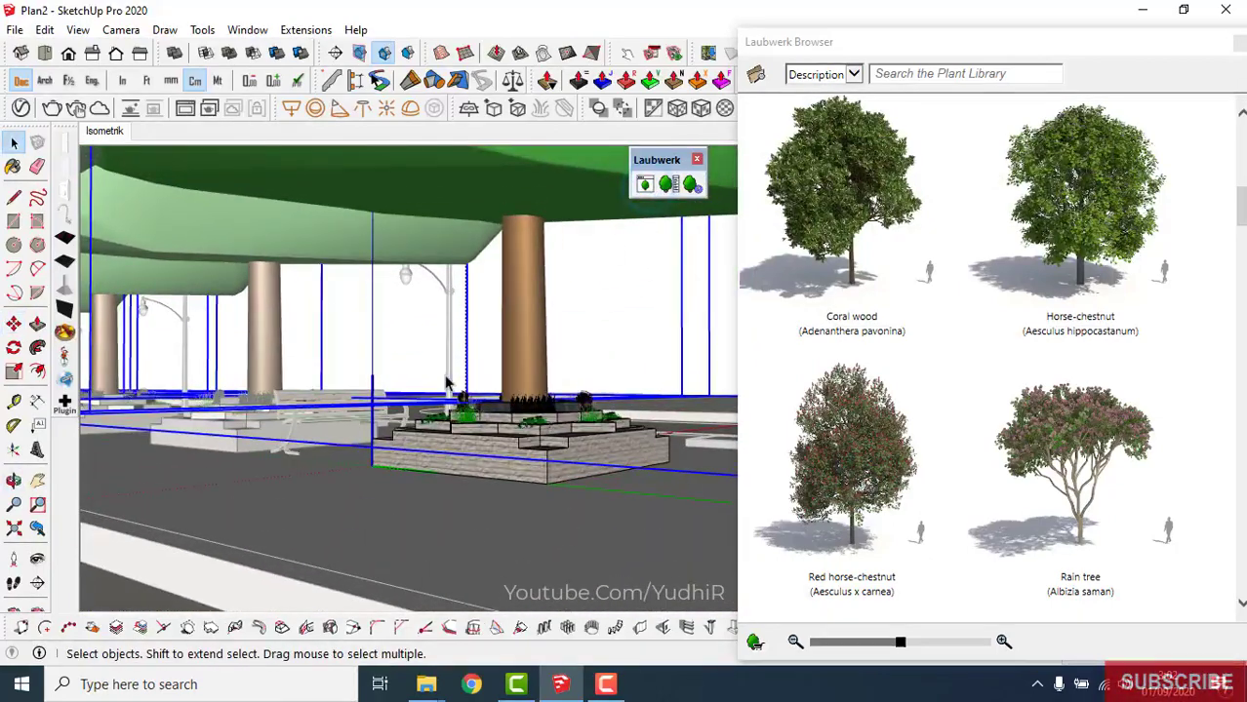
- In Plant Attributes, preview the Variant 2 Young, Variant 2 Middle-aged and Variant 3 Young models
left_click(670, 189)
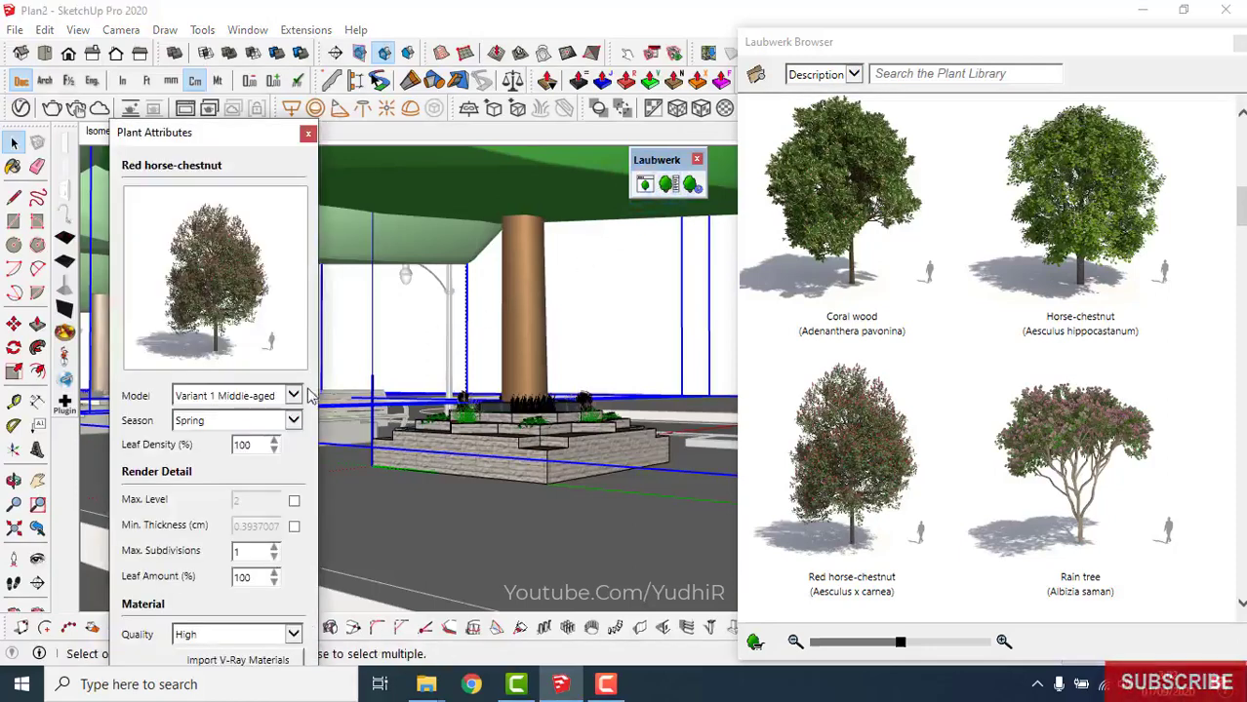
left_click(294, 396)
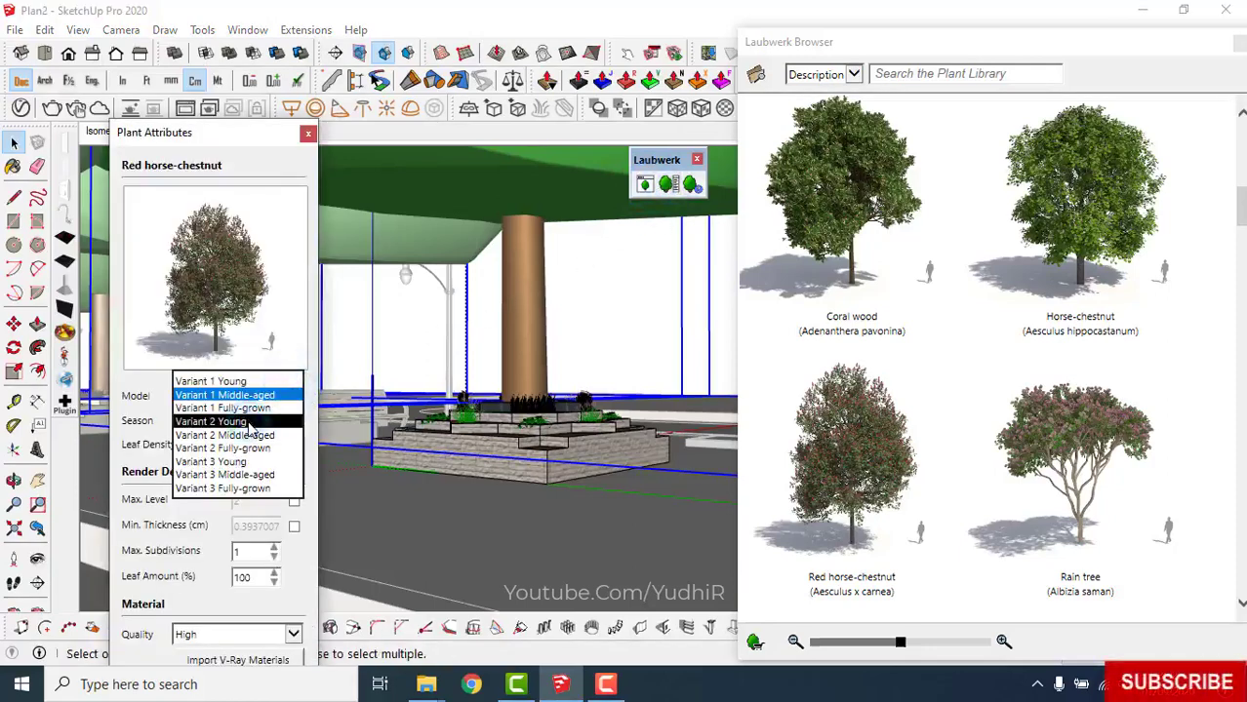
left_click(249, 422)
left_click(291, 399)
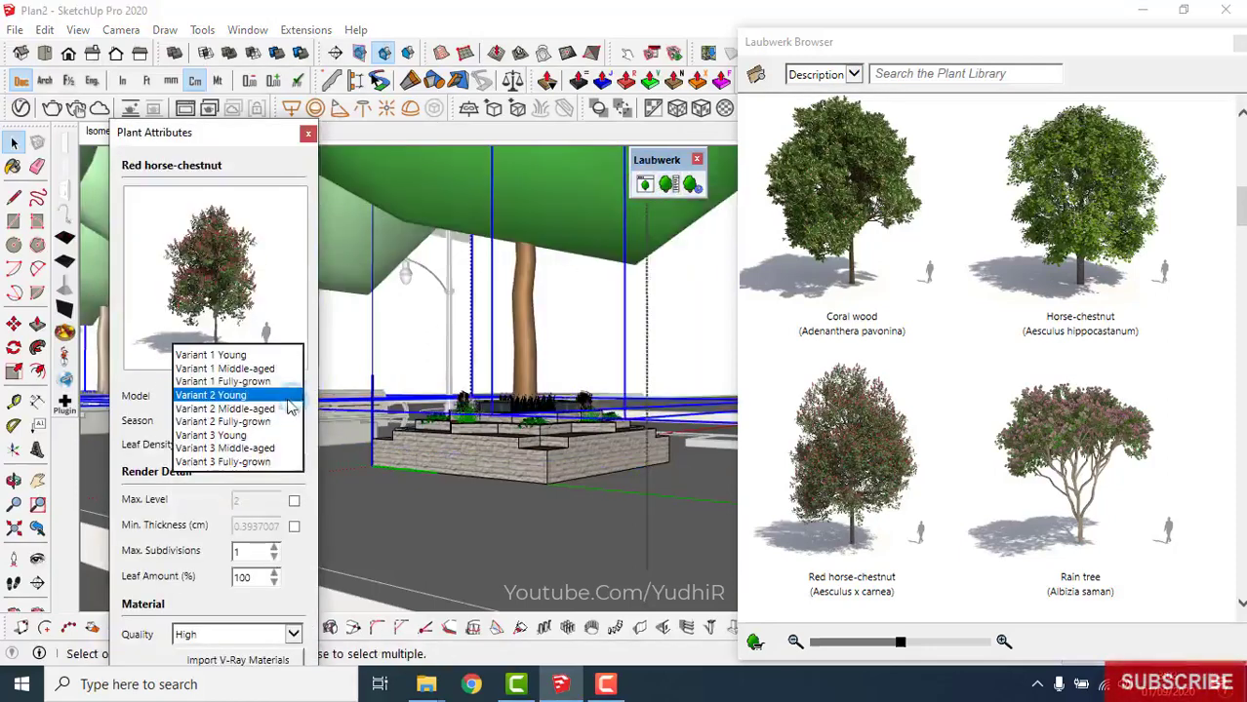
left_click(269, 411)
left_click(298, 398)
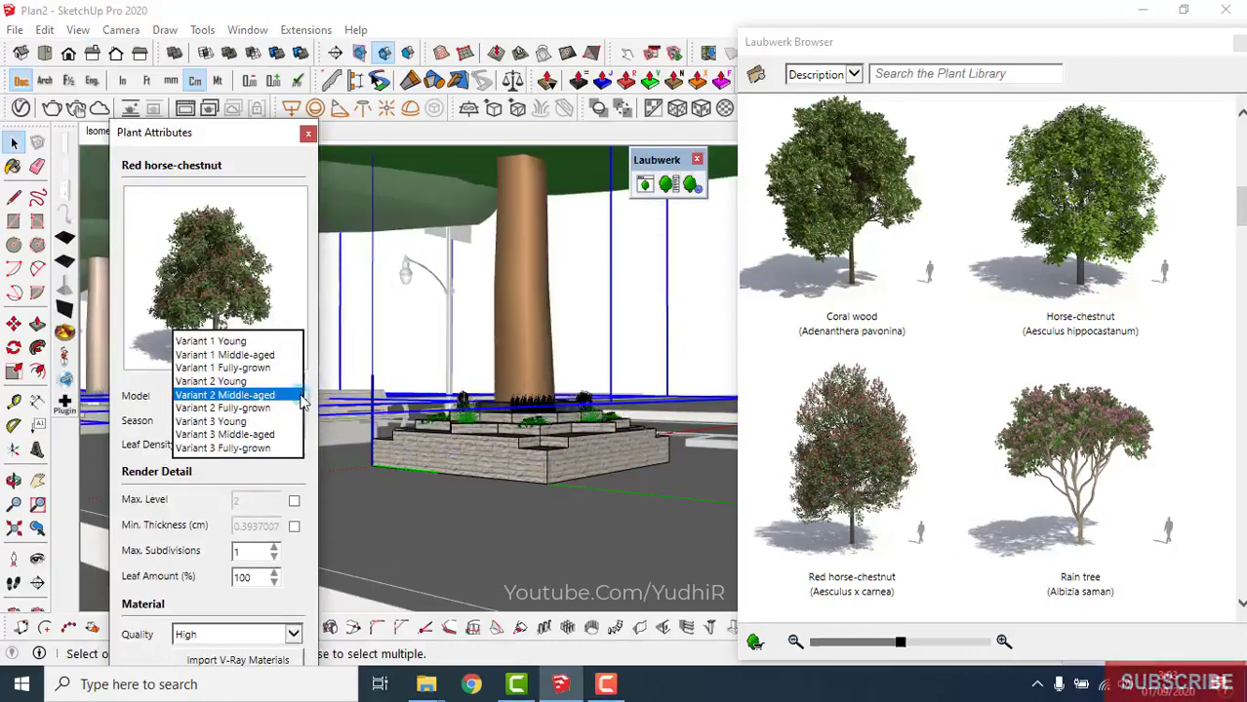
left_click(250, 422)
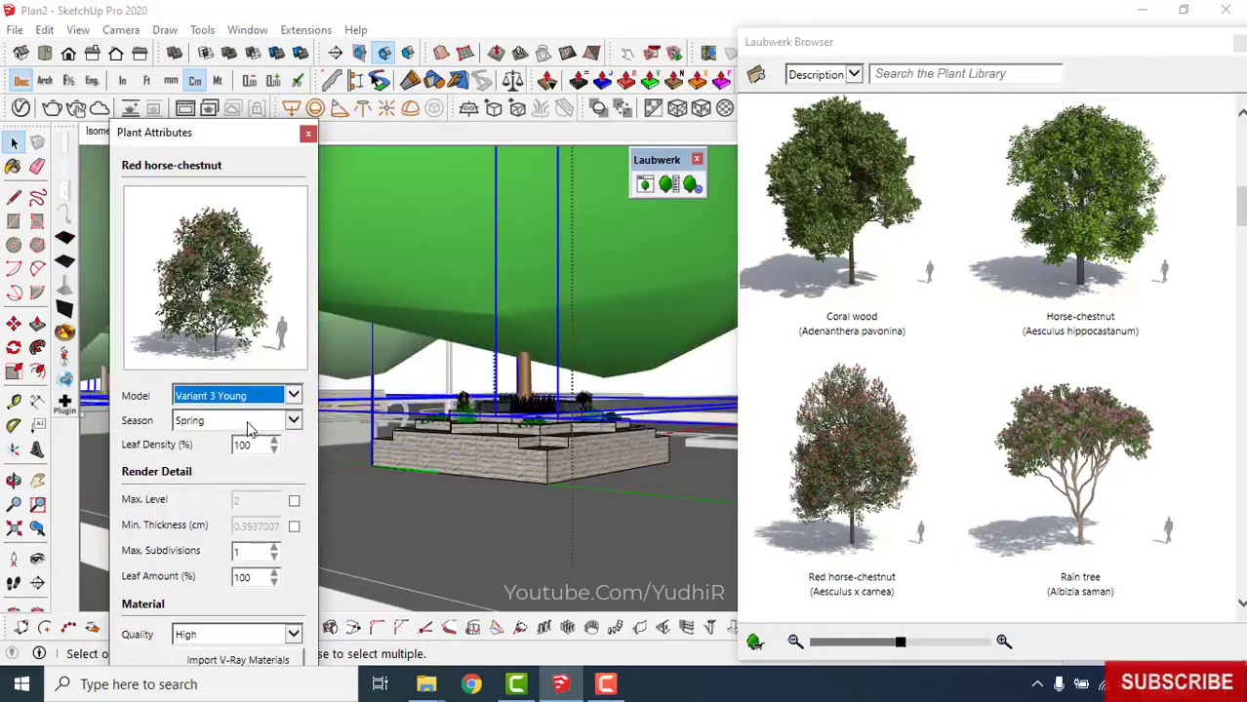
- Set the horse-chestnut model to Variant 3 Middle-aged and view the tree row up close
mouse_move(550, 409)
middle_mouse_down()
mouse_move(517, 454)
mouse_move(416, 402)
middle_mouse_up()
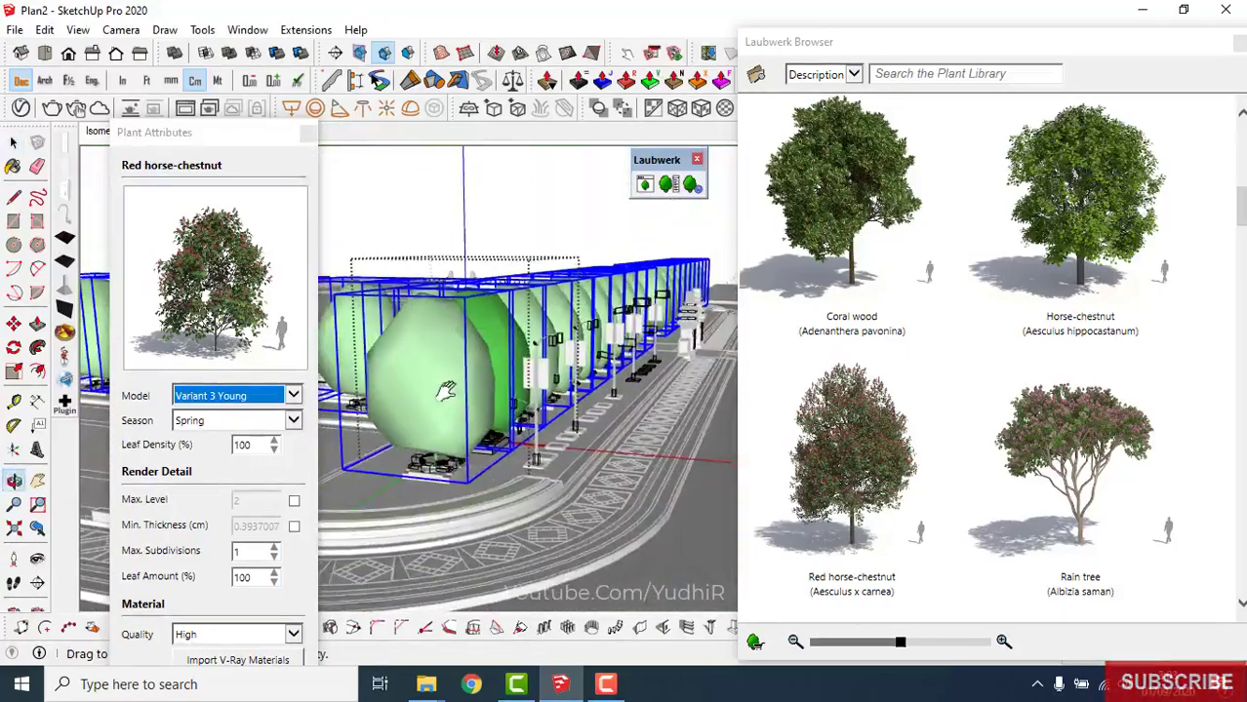
left_click(292, 398)
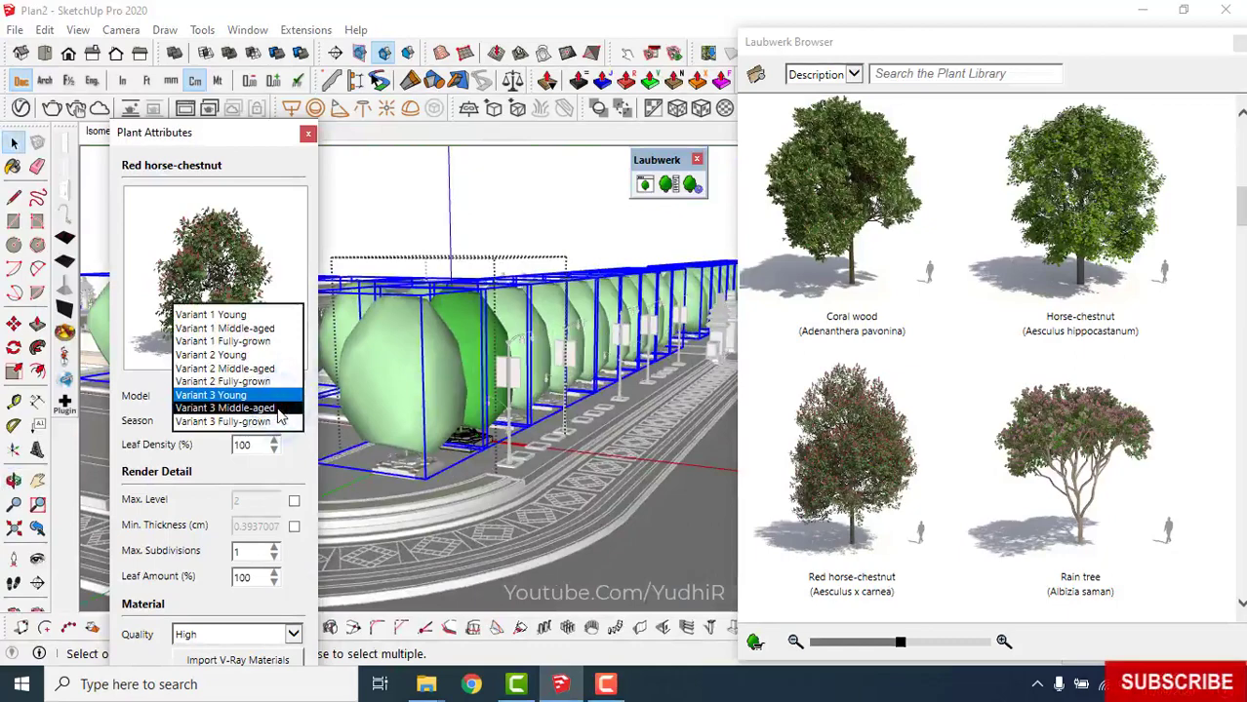
left_click(278, 408)
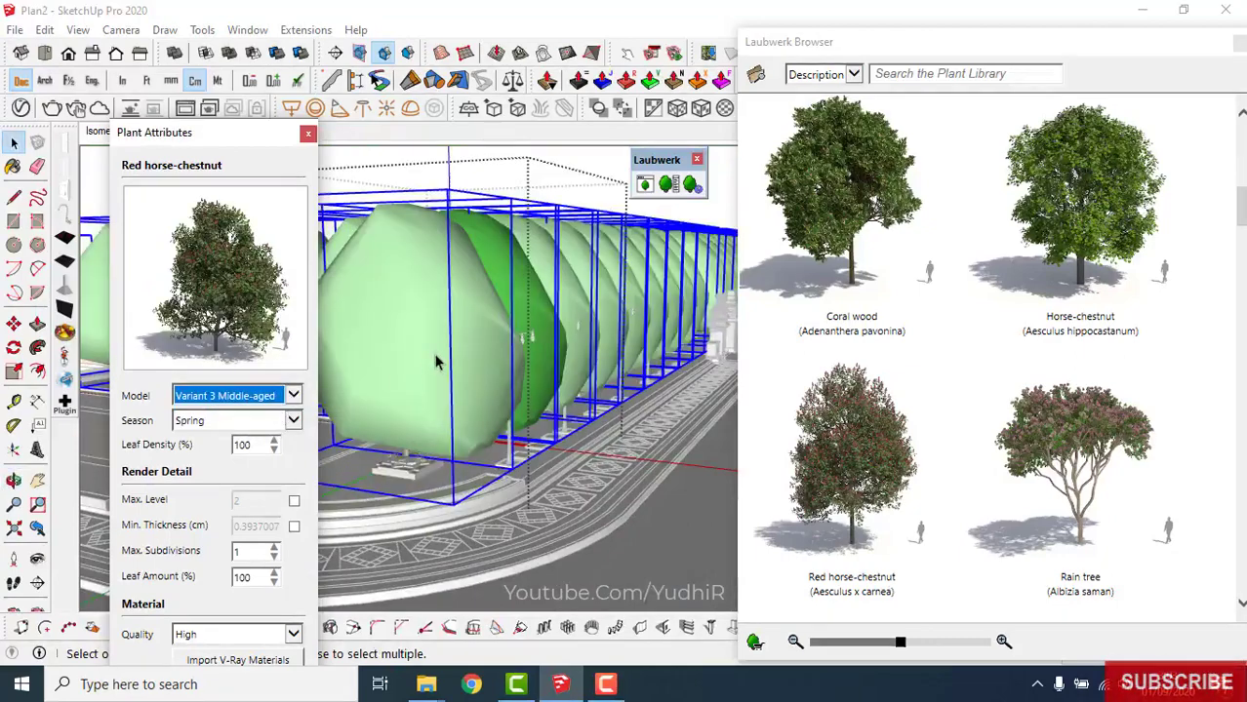
mouse_move(495, 357)
middle_mouse_down()
mouse_move(468, 501)
mouse_move(454, 264)
mouse_move(563, 424)
mouse_move(435, 459)
mouse_move(418, 493)
middle_mouse_up()
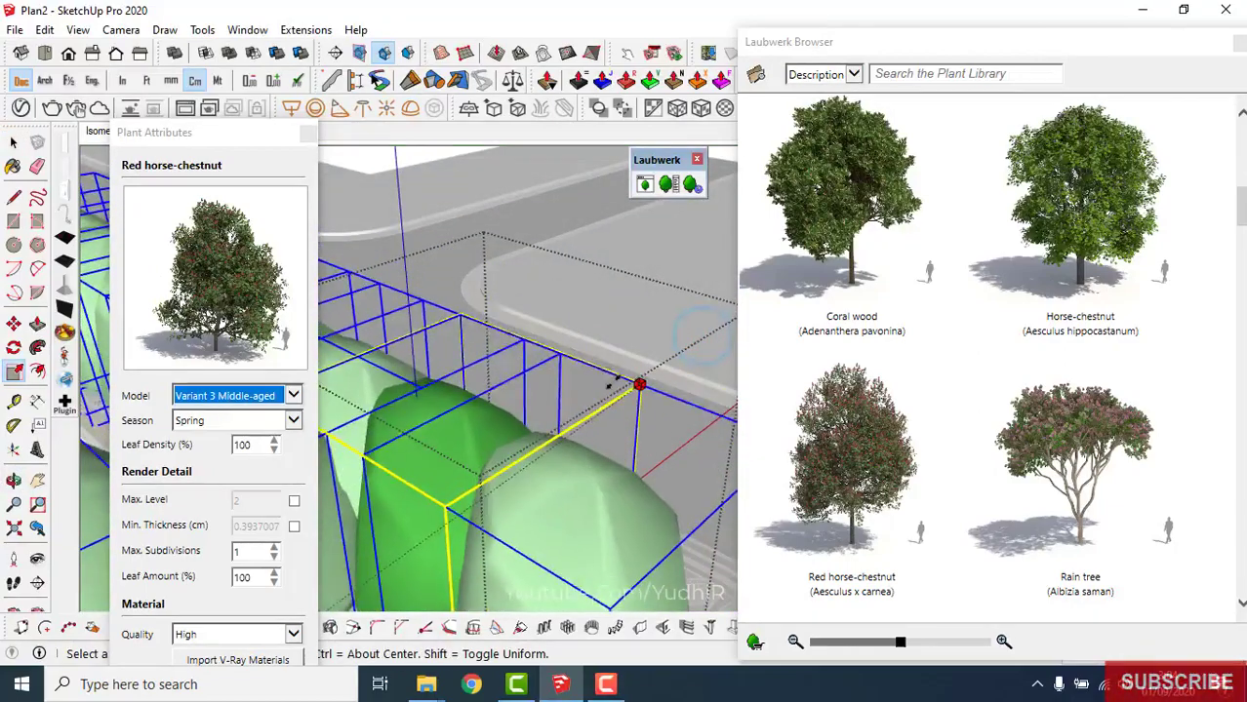
mouse_move(445, 452)
middle_mouse_down()
mouse_move(479, 382)
mouse_move(430, 440)
middle_mouse_up()
scroll(406, 458, "up", 2)
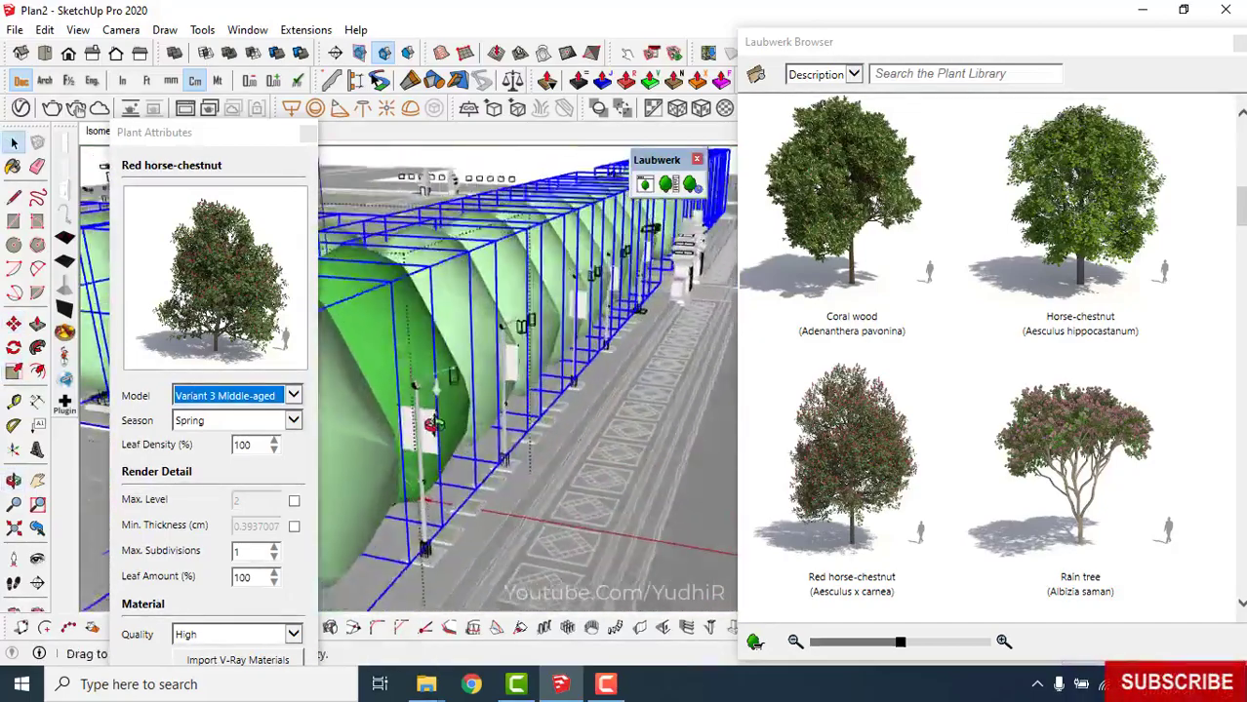
scroll(499, 471, "up", 2)
scroll(498, 473, "up", 2)
scroll(505, 488, "up", 2)
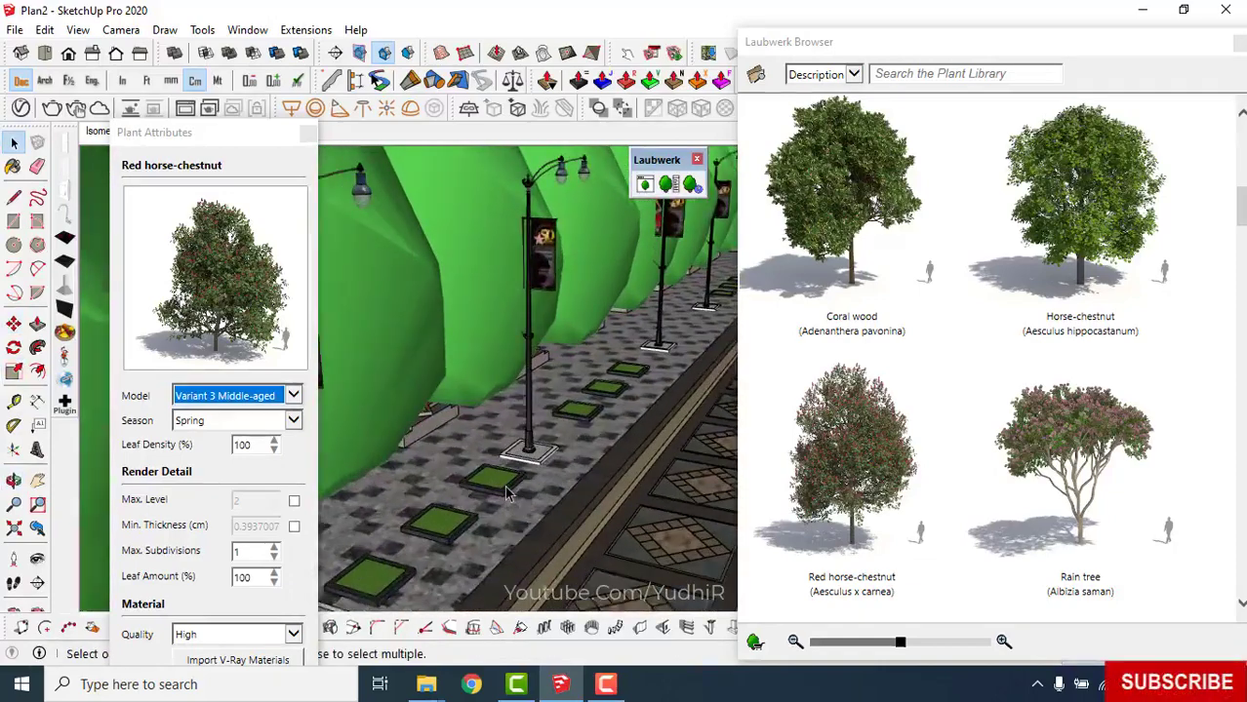
- Select a walkway grass square and get a low view along the silver birch rows
left_click(504, 485)
scroll(977, 432, "down", 4)
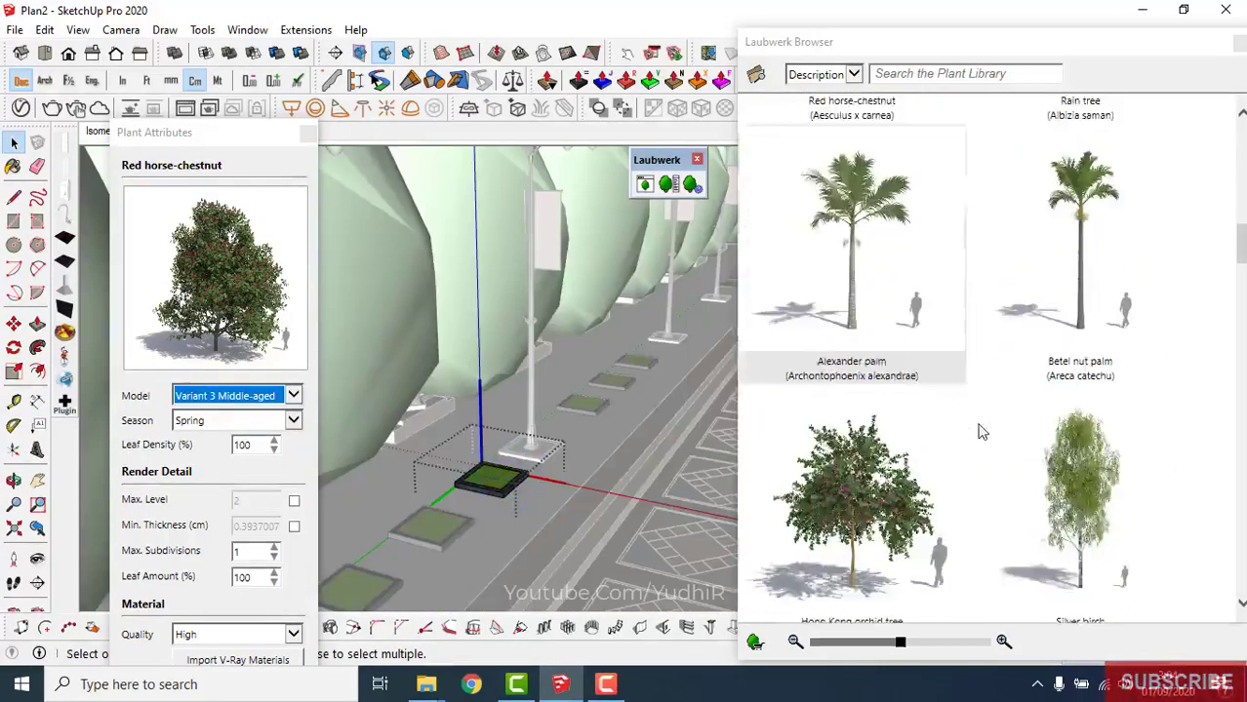
scroll(971, 459, "down", 1)
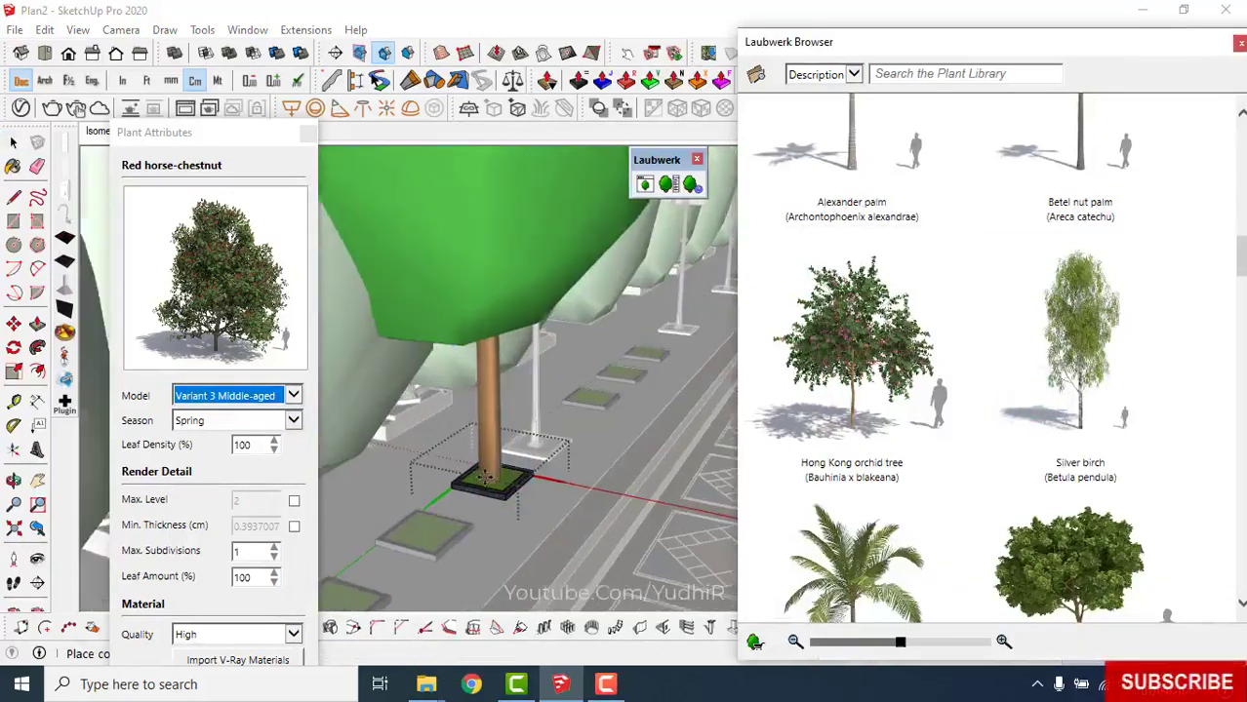
scroll(493, 484, "up", 3)
scroll(491, 485, "up", 2)
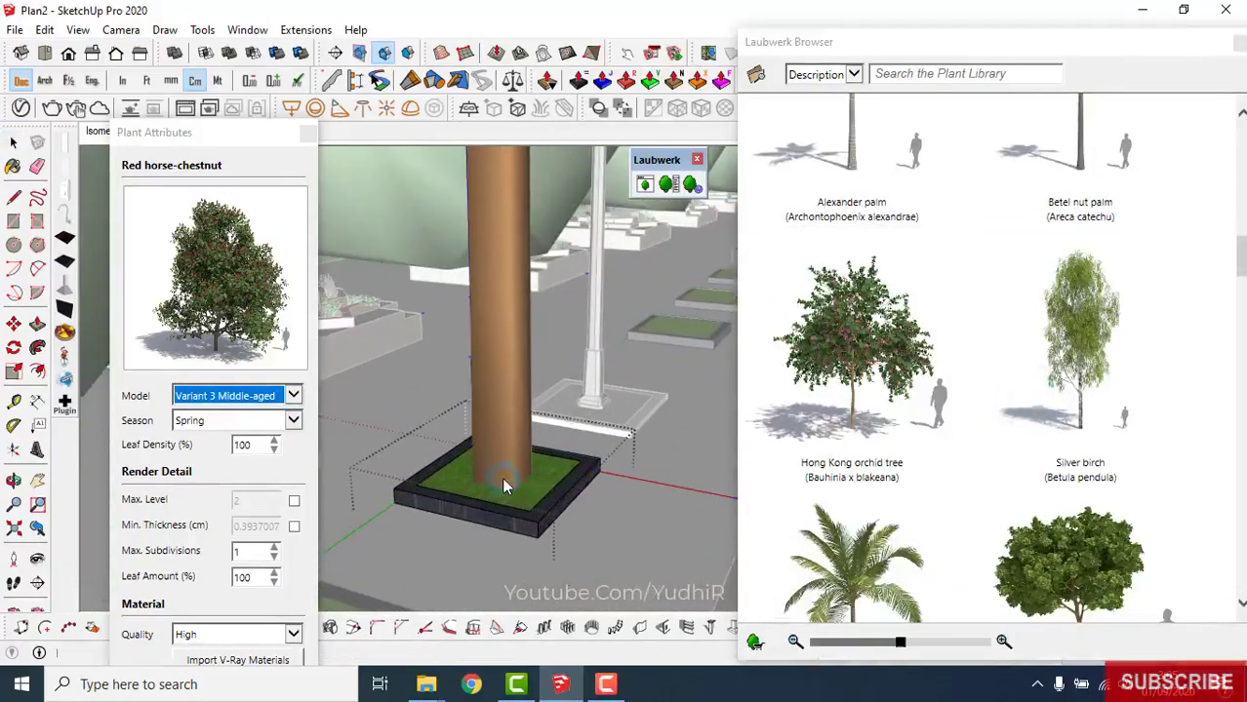
scroll(502, 478, "down", 2)
scroll(500, 478, "down", 2)
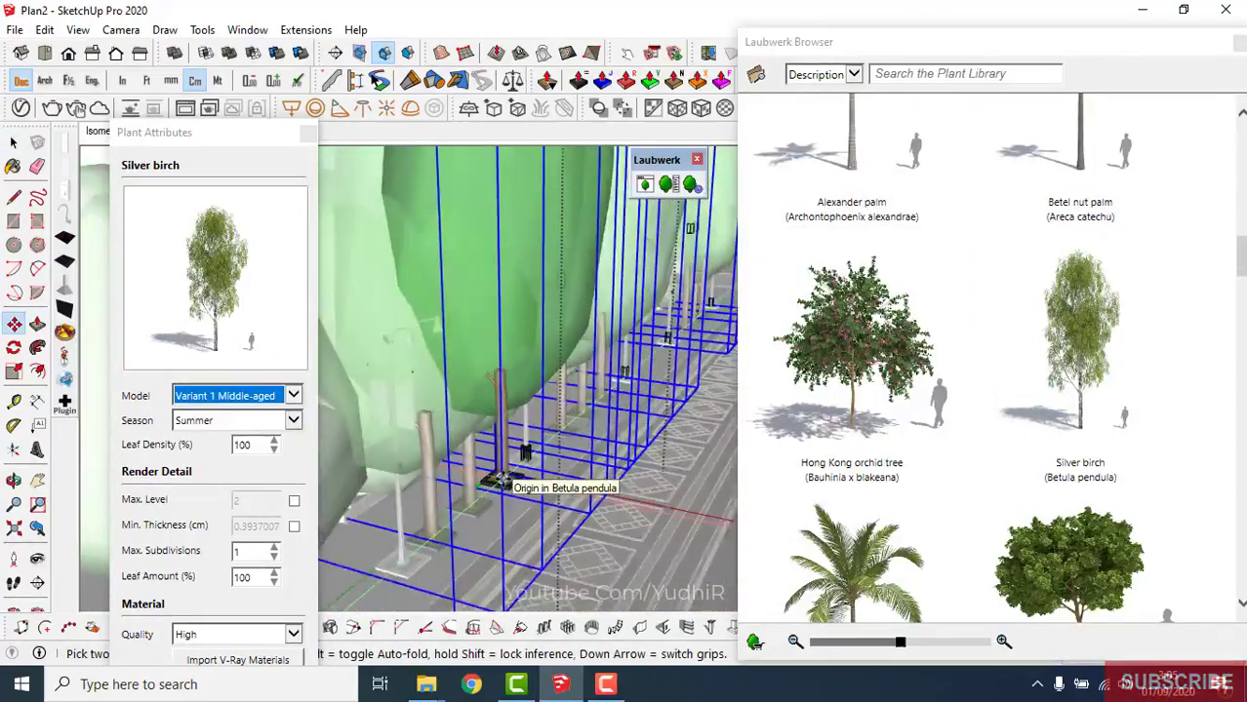
mouse_move(500, 478)
middle_mouse_down()
mouse_move(580, 436)
mouse_move(551, 507)
middle_mouse_up()
scroll(584, 455, "down", 2)
scroll(576, 446, "down", 2)
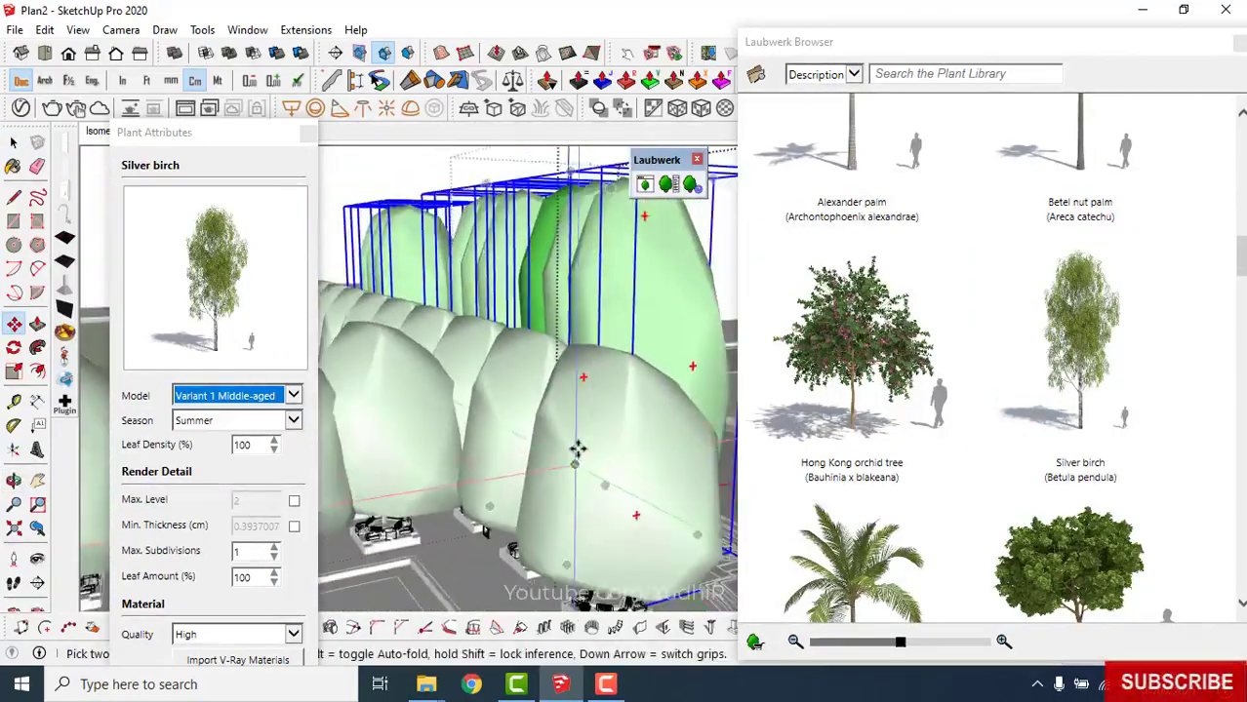
scroll(569, 441, "down", 2)
mouse_move(569, 441)
middle_mouse_down()
mouse_move(517, 412)
mouse_move(334, 445)
middle_mouse_up()
- Switch the silver birches from Variant 2 Young to Variant 2 Middle-aged and check the row
left_click(293, 396)
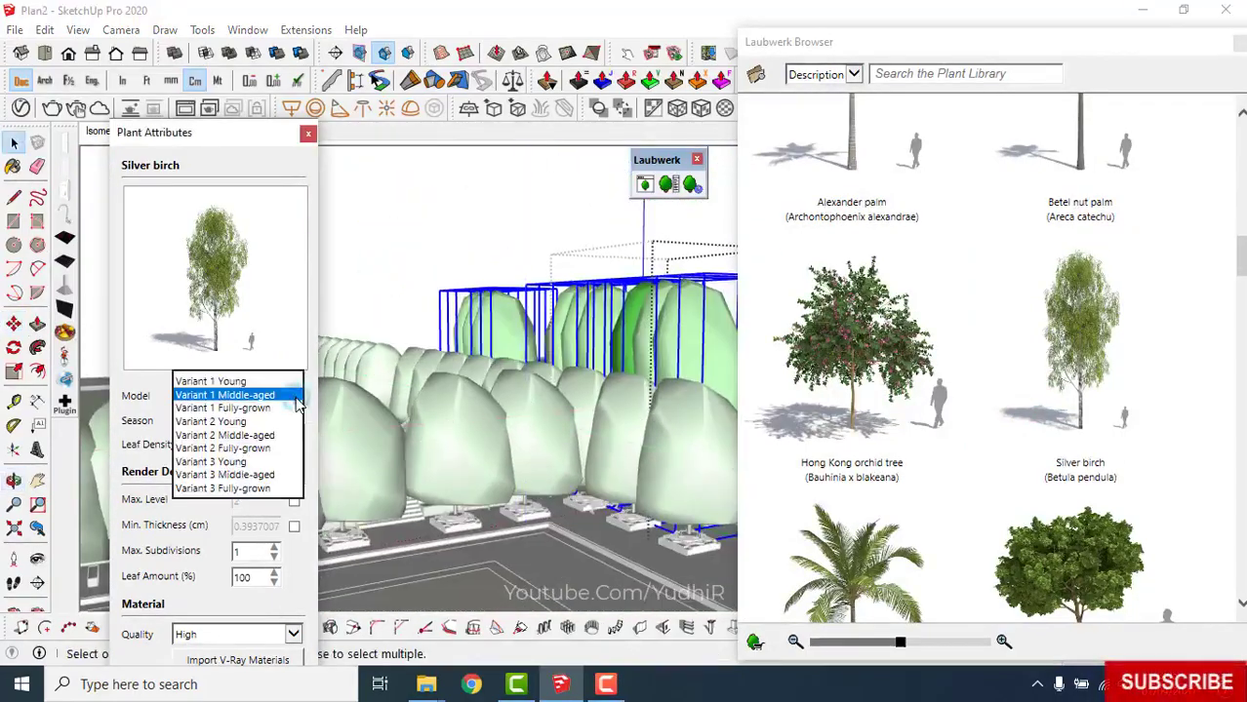
left_click(260, 421)
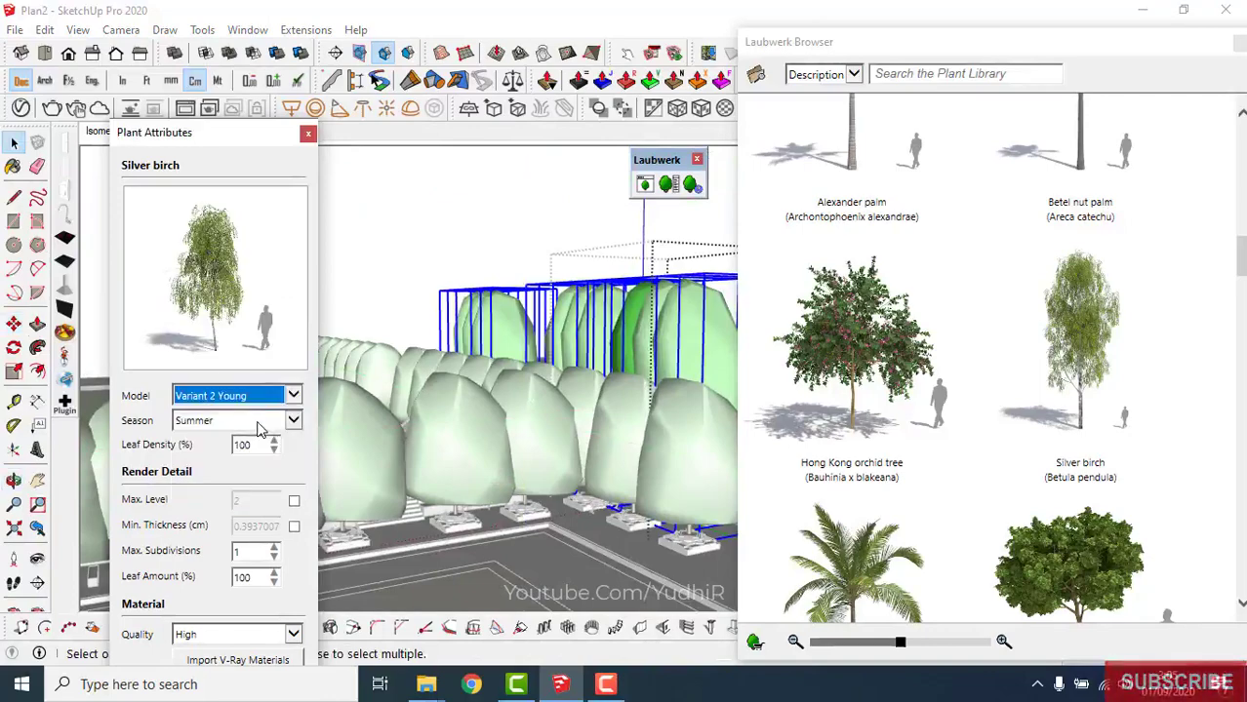
mouse_move(458, 419)
middle_mouse_down()
mouse_move(312, 461)
mouse_move(429, 454)
mouse_move(319, 449)
middle_mouse_up()
left_click(295, 398)
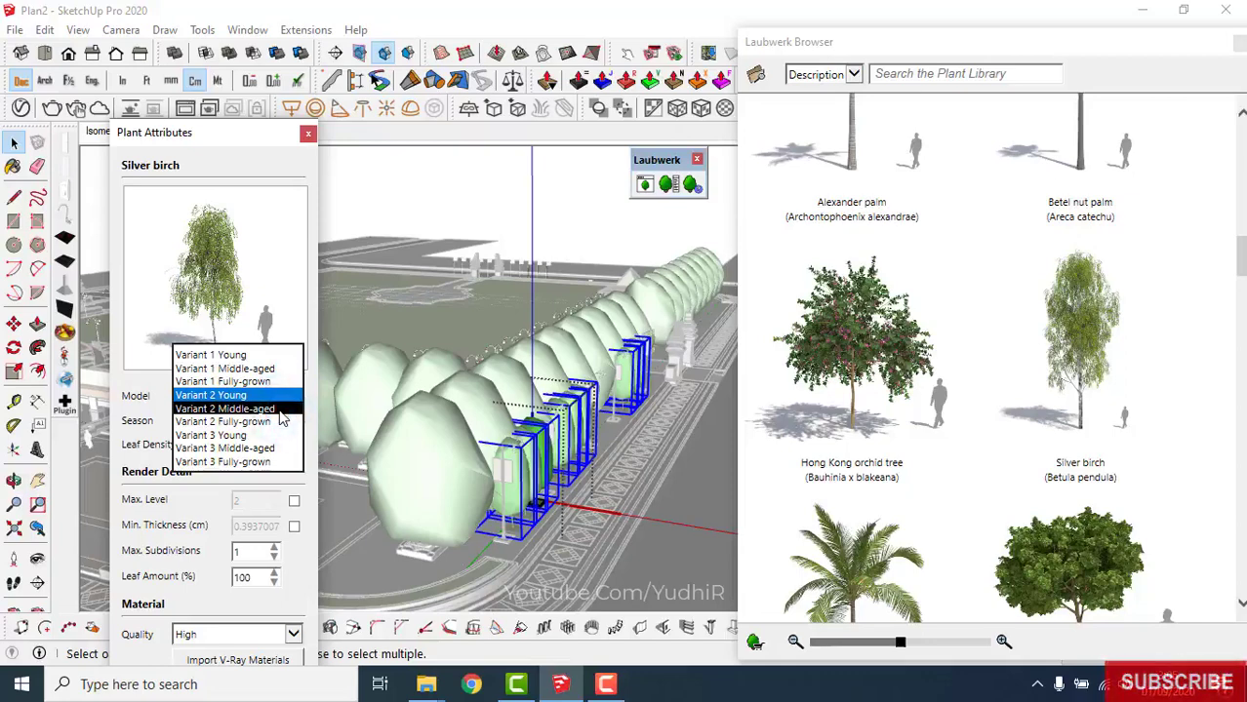
left_click(260, 409)
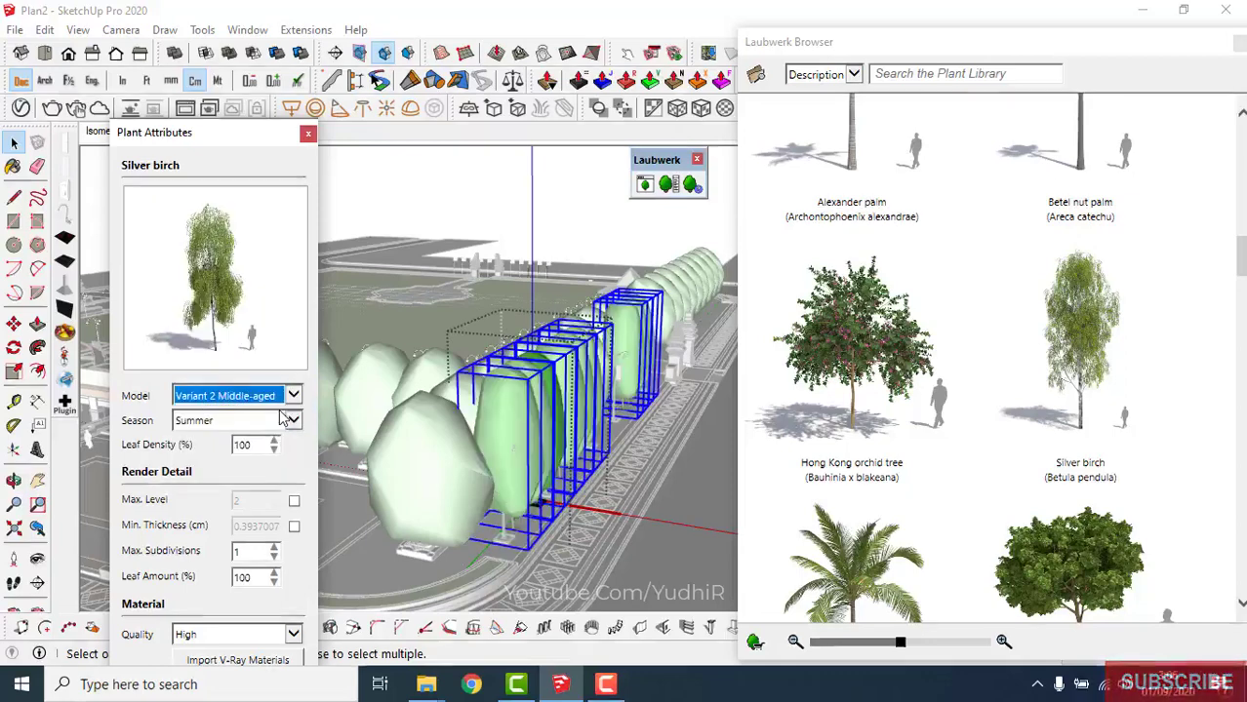
mouse_move(525, 498)
middle_mouse_down()
mouse_move(582, 489)
mouse_move(543, 519)
middle_mouse_up()
scroll(543, 519, "up", 3)
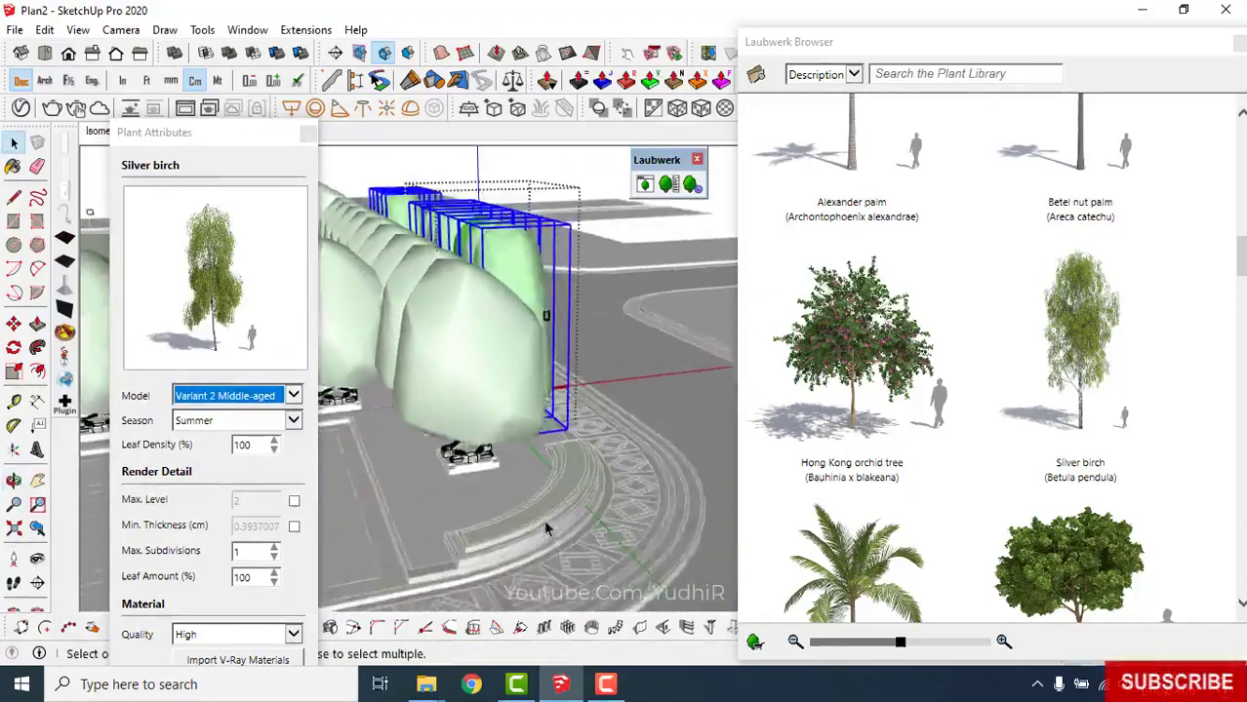
scroll(613, 511, "up", 2)
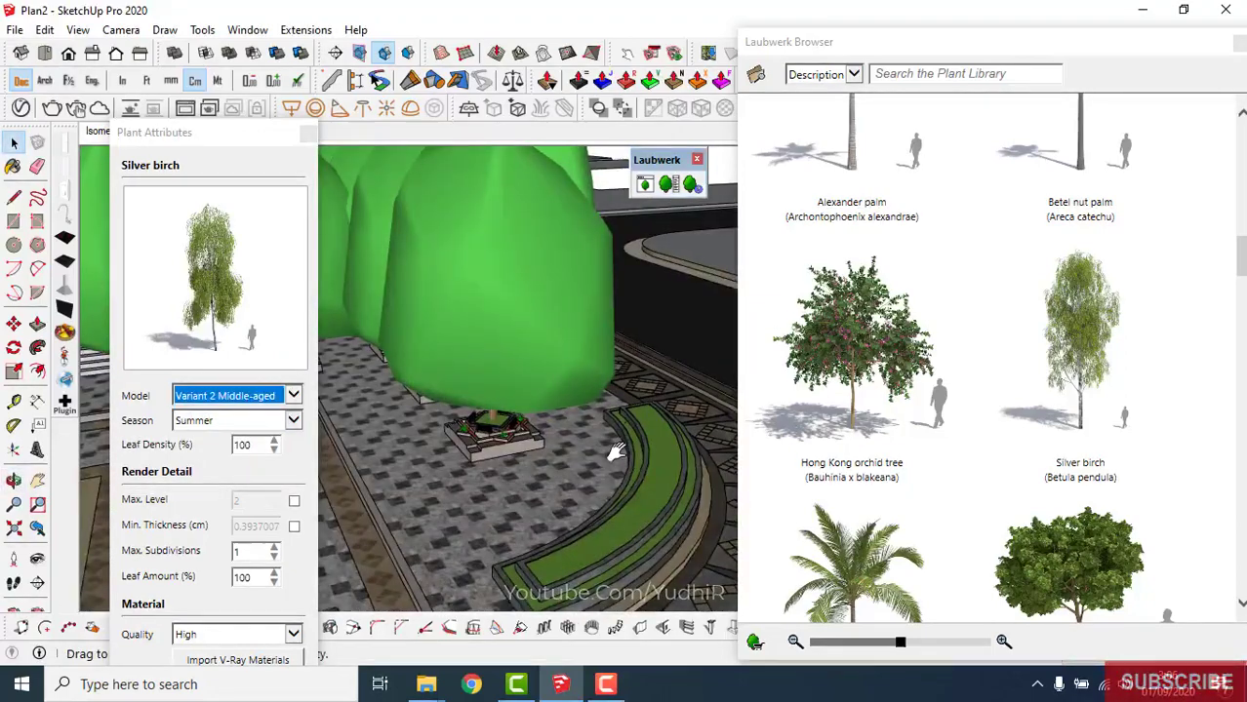
- Pick the Plumeria tree from the library and place it near the curved planter
middle_click_drag(622, 521, 608, 455)
scroll(1054, 536, "down", 3)
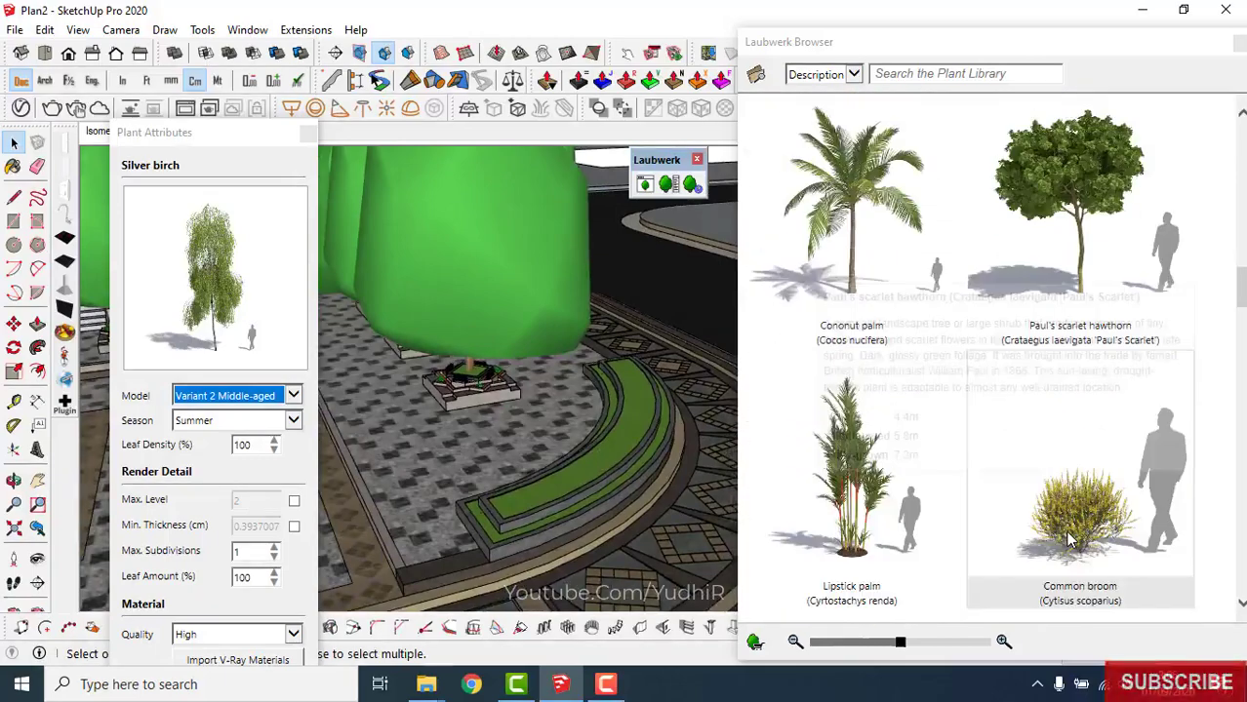
scroll(1067, 531, "down", 2)
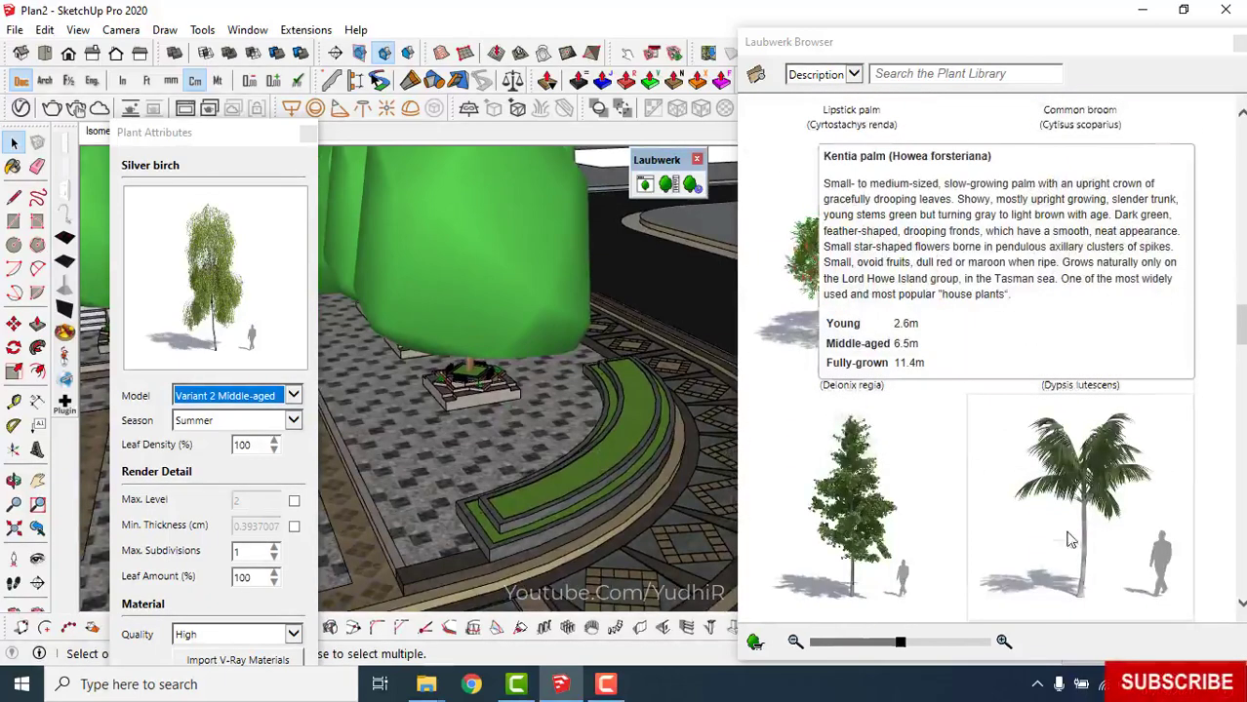
scroll(1068, 536, "down", 1)
scroll(1070, 540, "down", 1)
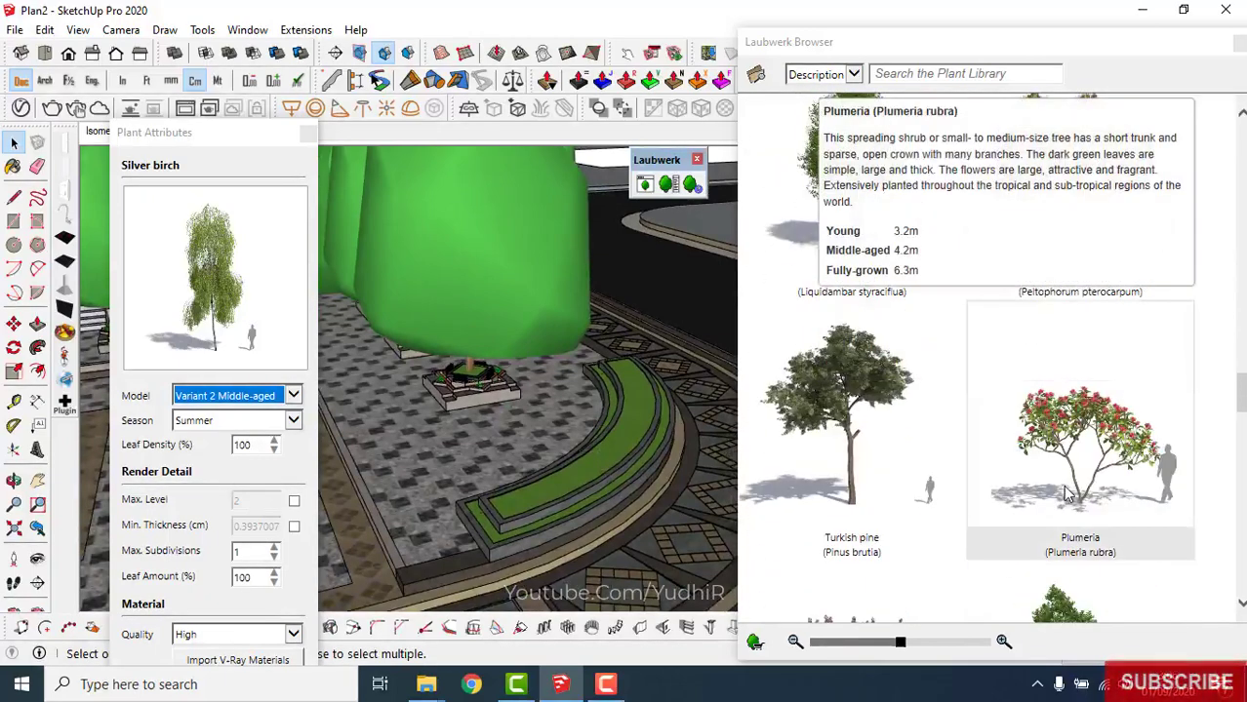
left_click(1067, 495)
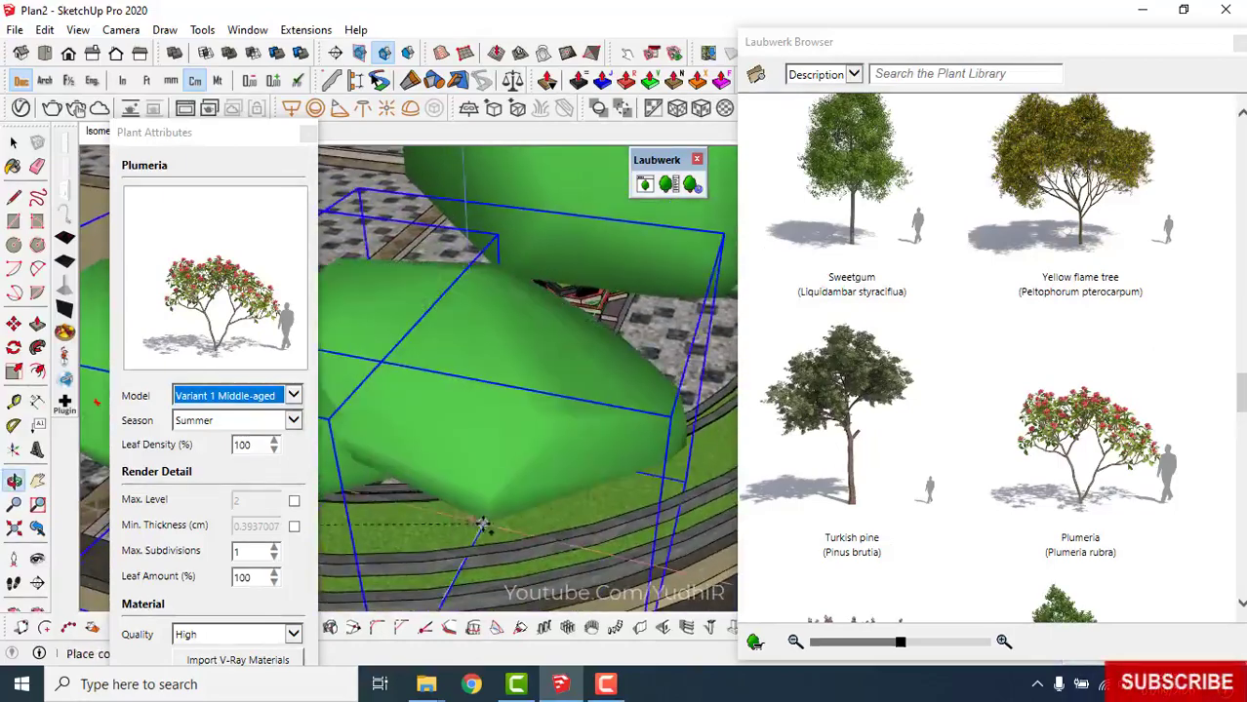
left_click(404, 524)
- Inspect the placed Plumeria from several angles, ending close to its trunk and raised planter
middle_click_drag(407, 524, 491, 375)
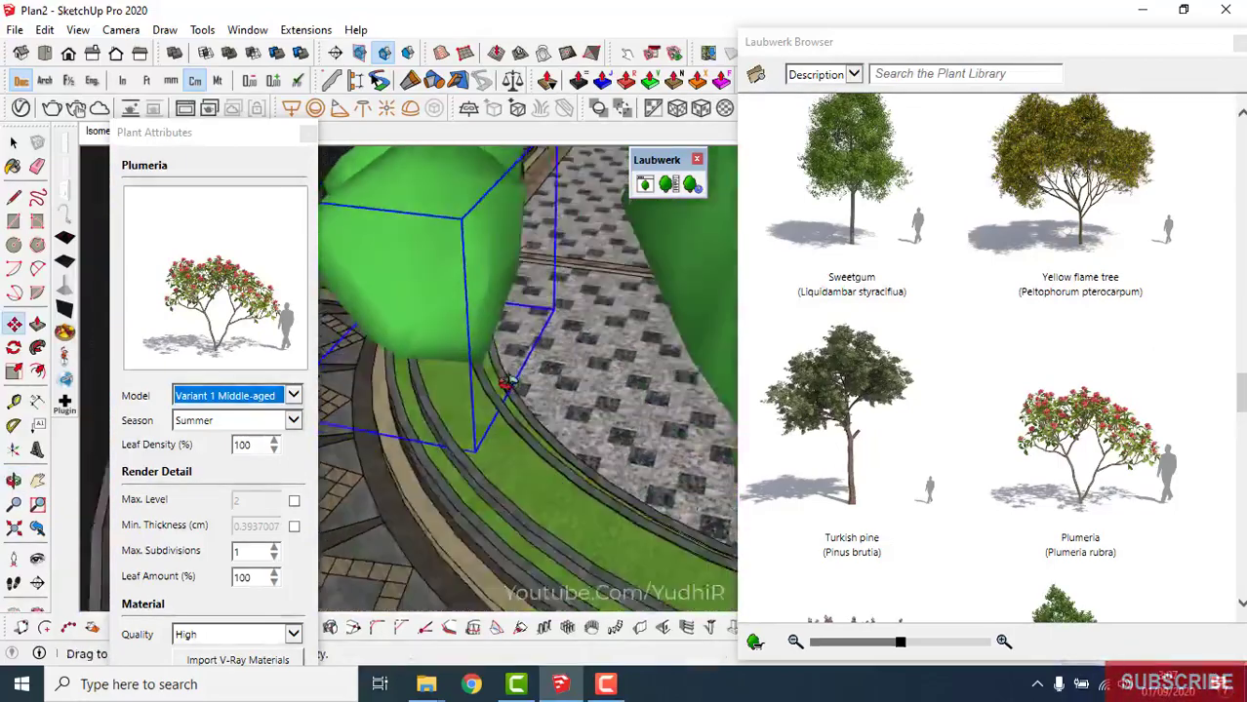
scroll(458, 369, "up", 3)
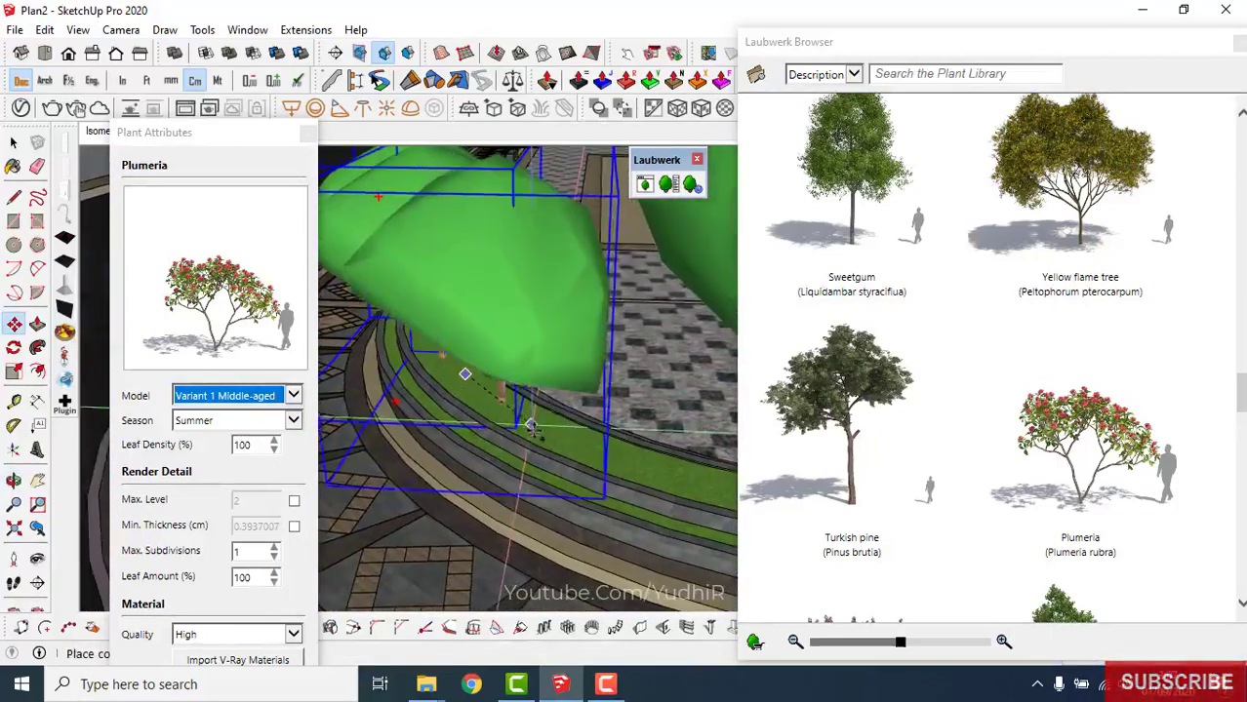
mouse_move(459, 369)
middle_mouse_down("shift")
mouse_move(568, 459)
mouse_move(523, 491)
middle_mouse_up("shift")
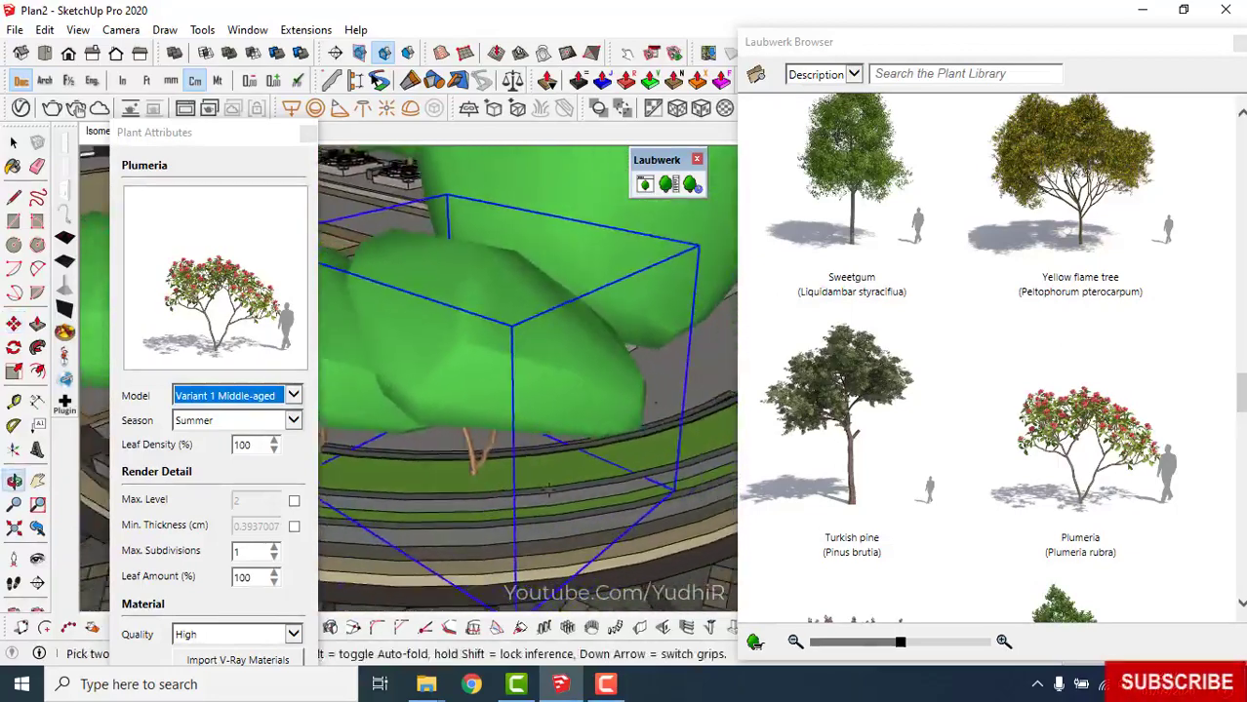
middle_click_drag(527, 485, 513, 477)
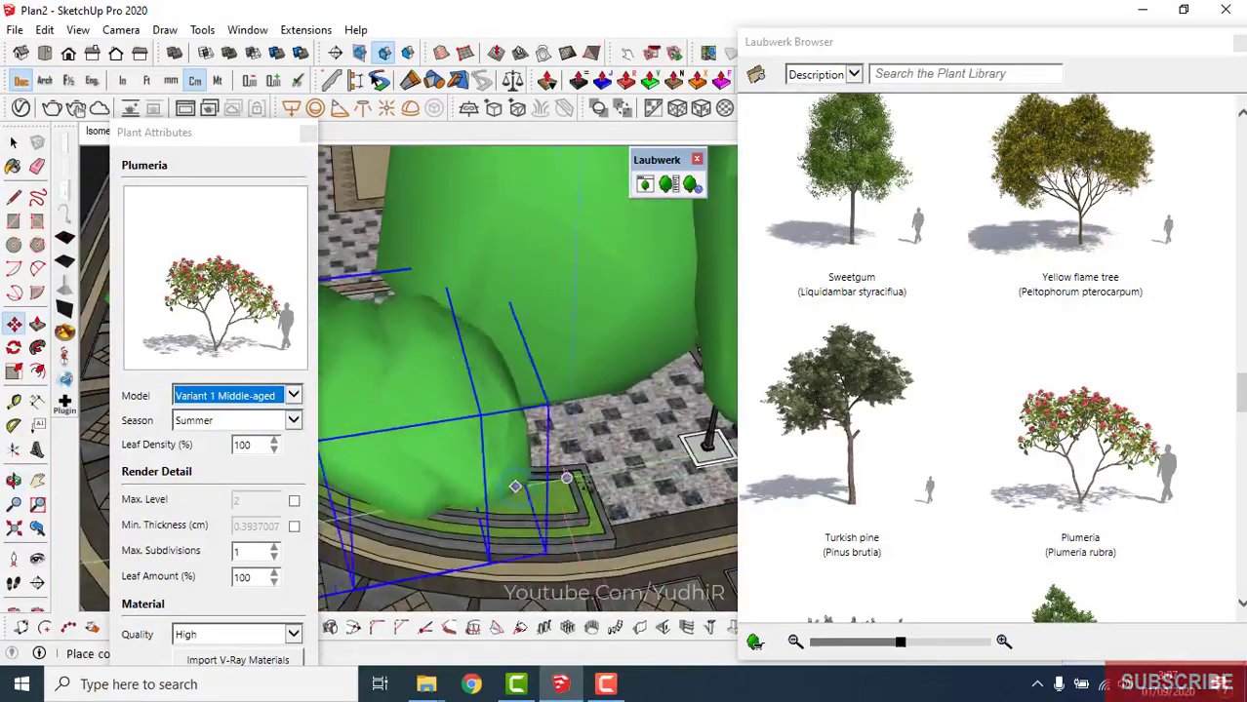
mouse_move(610, 386)
middle_mouse_down()
mouse_move(590, 430)
mouse_move(505, 442)
mouse_move(573, 418)
middle_mouse_up()
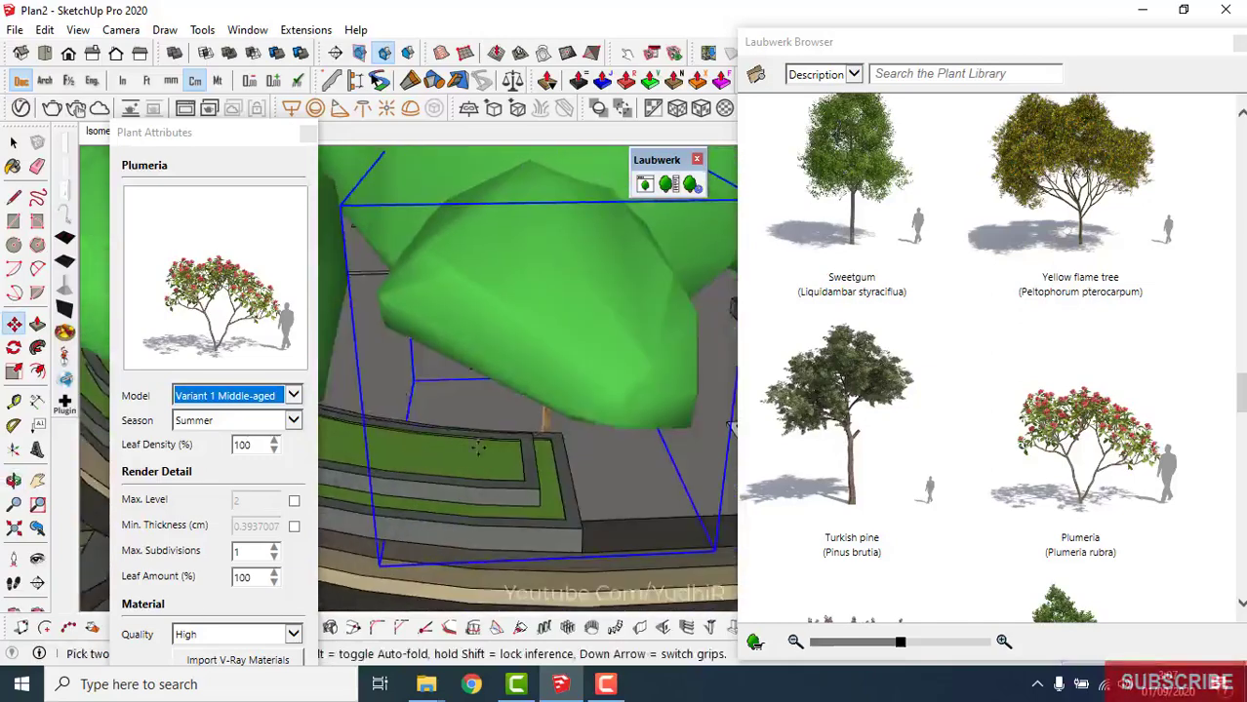
key("space")
scroll(573, 418, "up", 5)
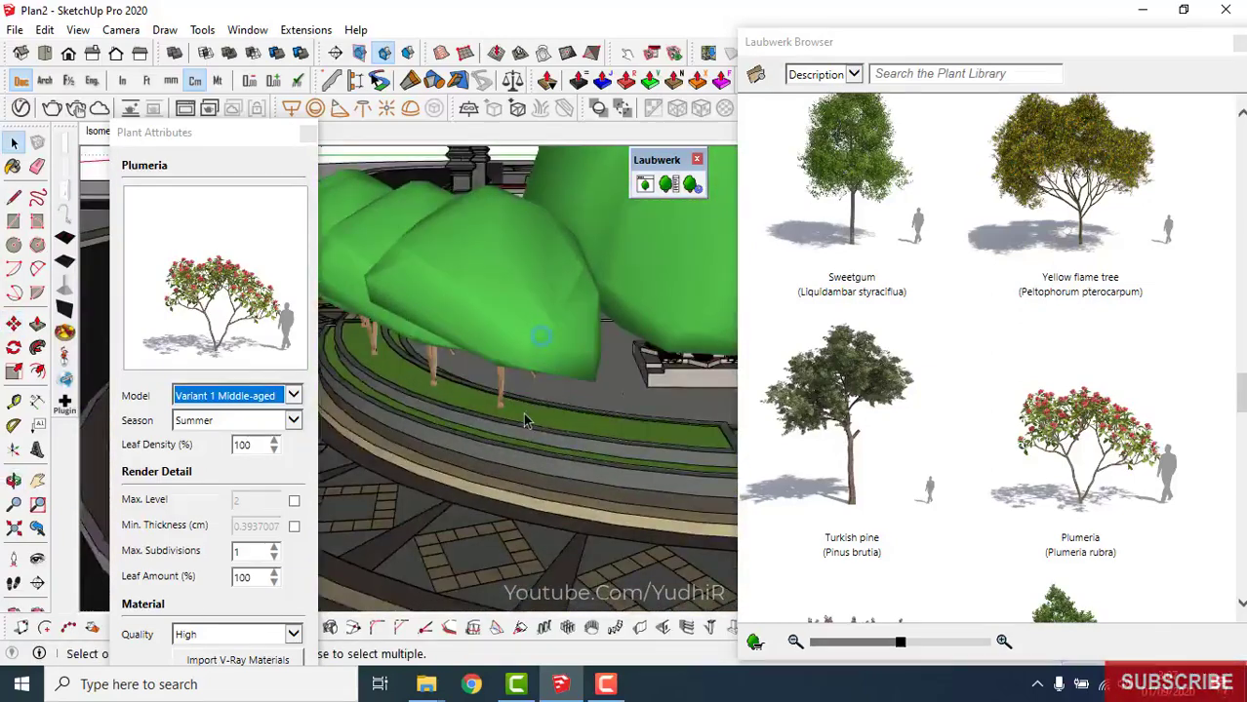
mouse_move(616, 430)
middle_mouse_down()
mouse_move(496, 437)
mouse_move(509, 454)
mouse_move(567, 466)
mouse_move(652, 429)
mouse_move(523, 432)
mouse_move(565, 429)
mouse_move(630, 370)
mouse_move(503, 398)
mouse_move(530, 398)
mouse_move(543, 374)
mouse_move(563, 377)
middle_mouse_up()
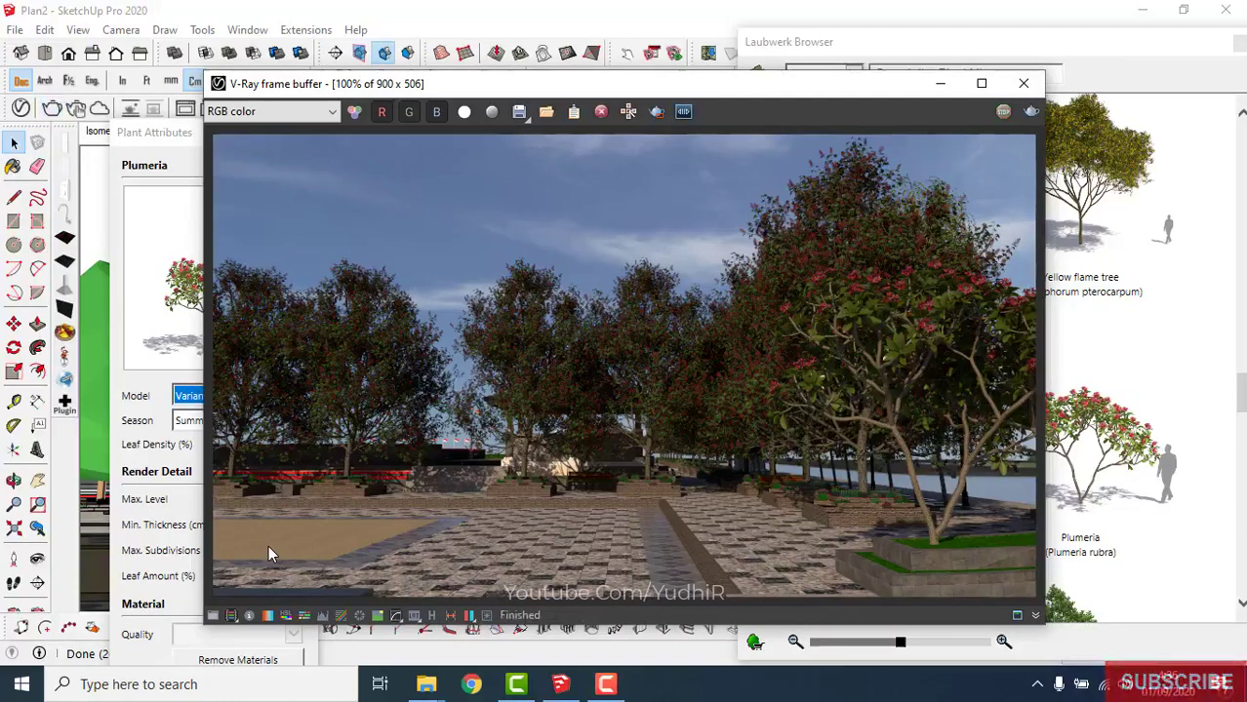
- Open the V-Ray render Save dialog, browse to Desktop's Laubwerk for Sketchup folder, then dismiss it
left_click(519, 111)
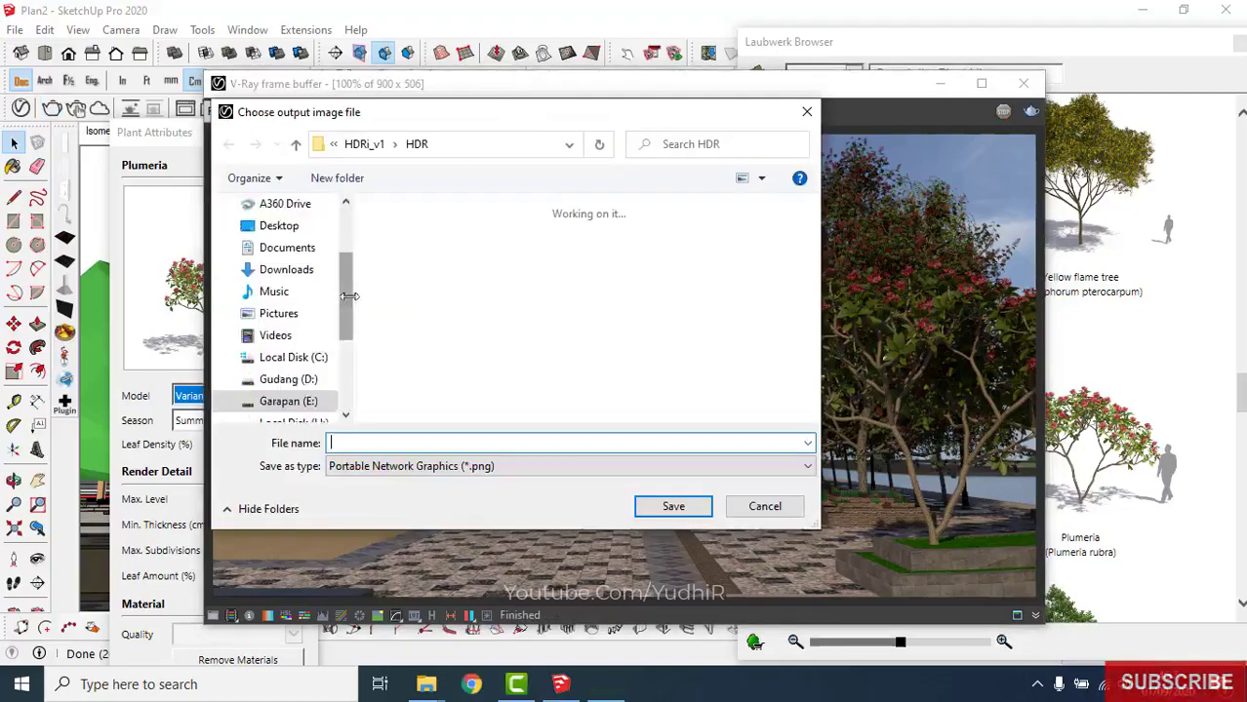
scroll(349, 307, "up", 5)
left_click(278, 342)
double_click(505, 271)
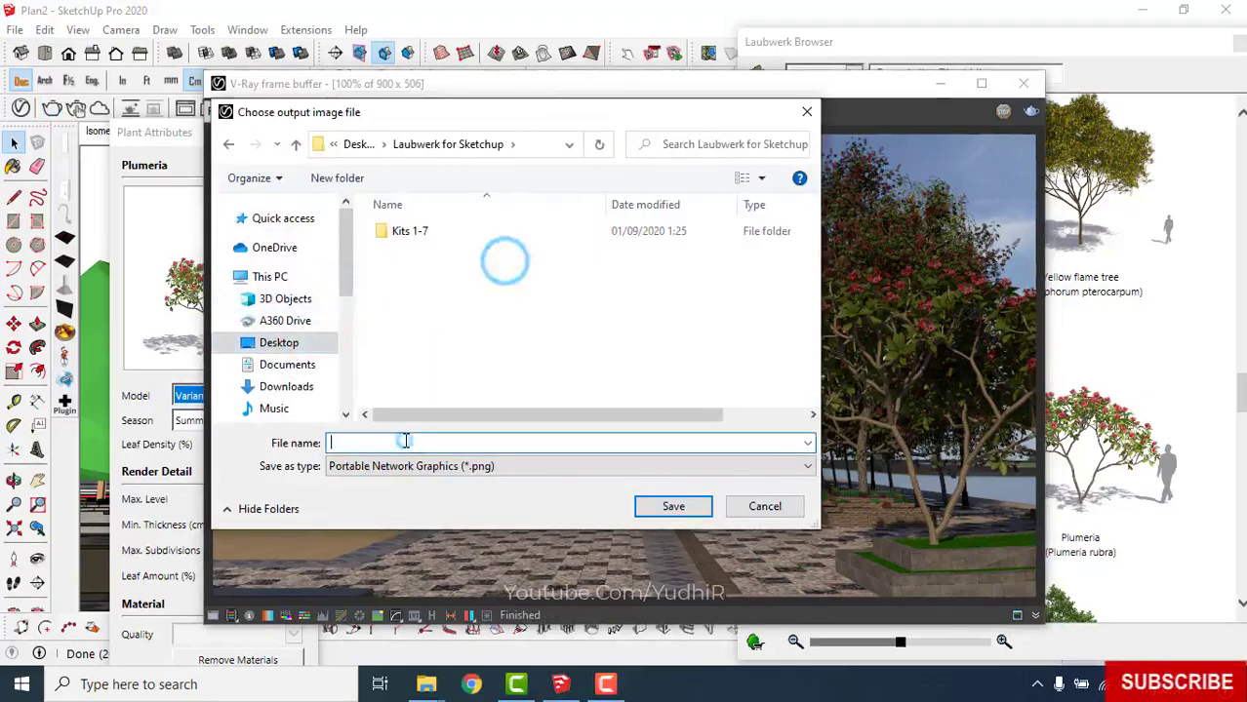
left_click(648, 510)
left_click(520, 111)
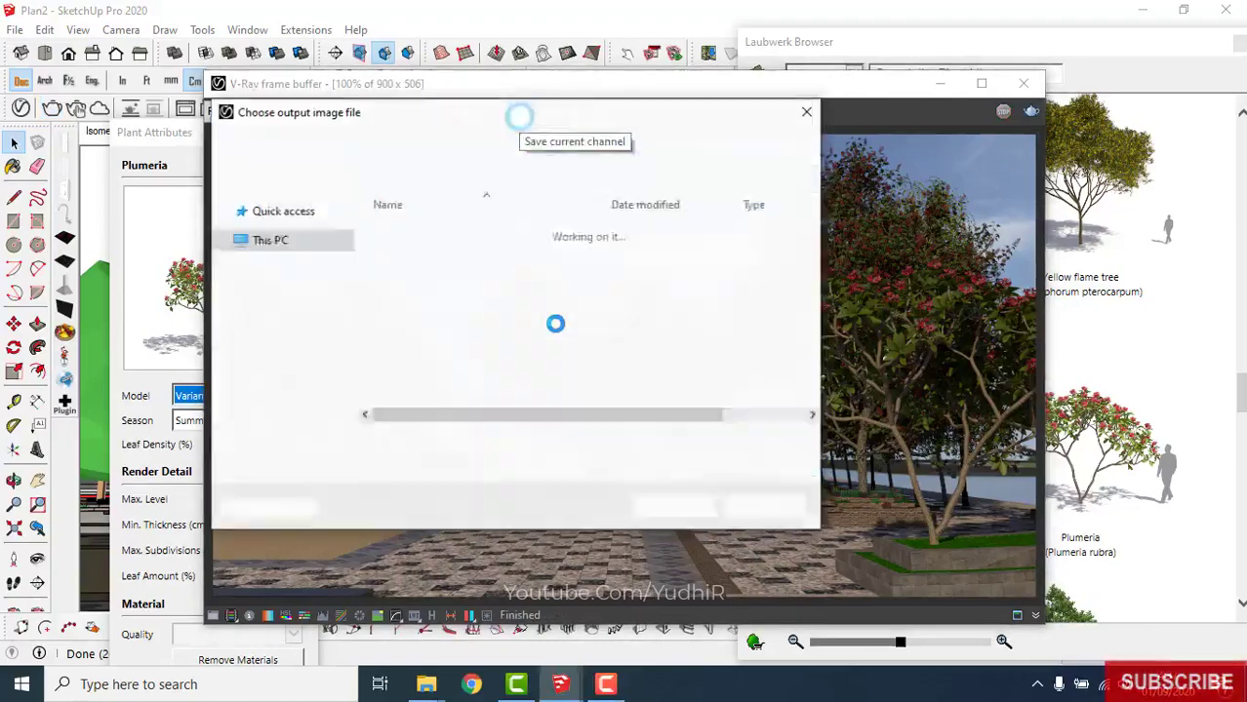
key("Escape")
- Enable a lifted Curve correction and White Balance with Temperature about 6265
left_click(212, 616)
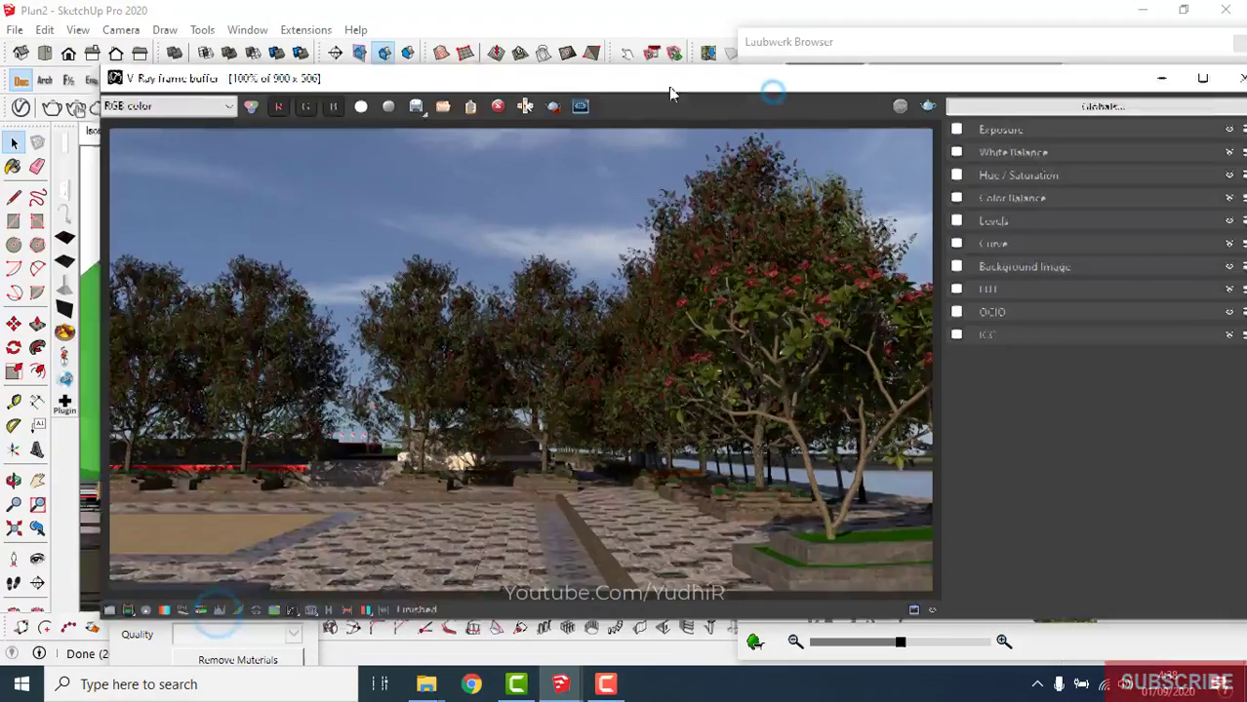
left_click(976, 245)
mouse_move(1031, 435)
left_mouse_down()
mouse_move(1141, 362)
mouse_move(1113, 331)
left_mouse_up()
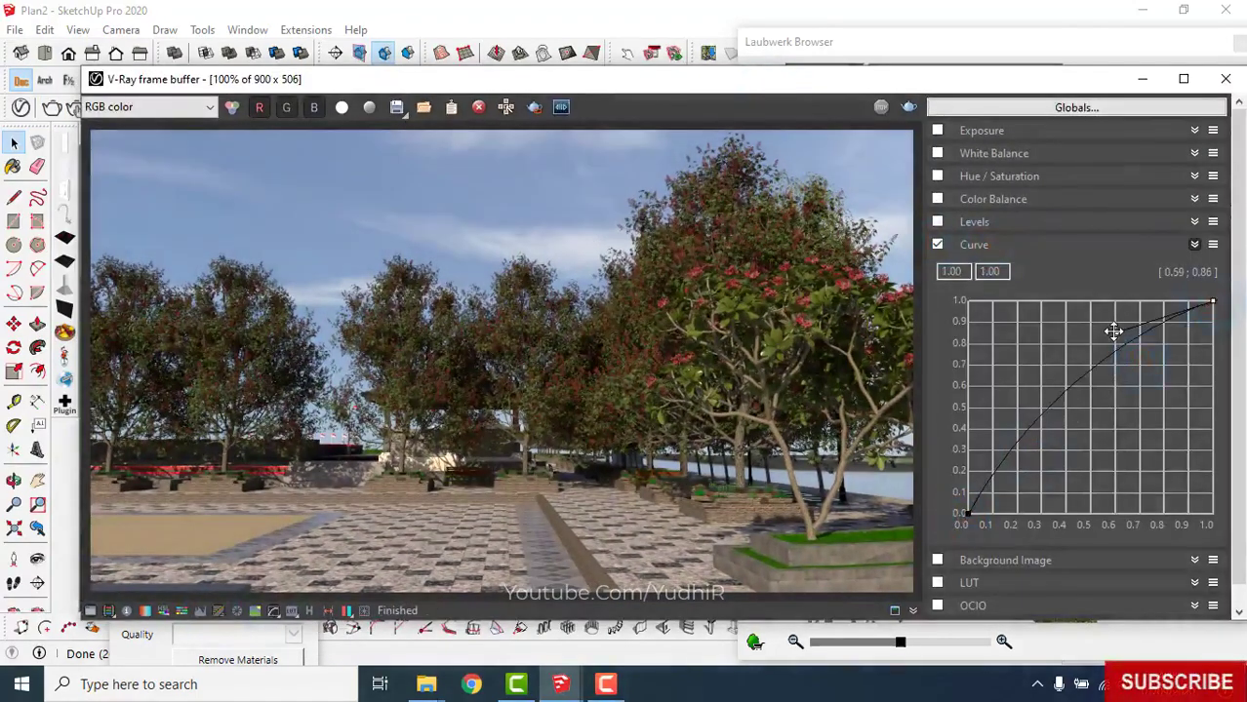
left_click(937, 153)
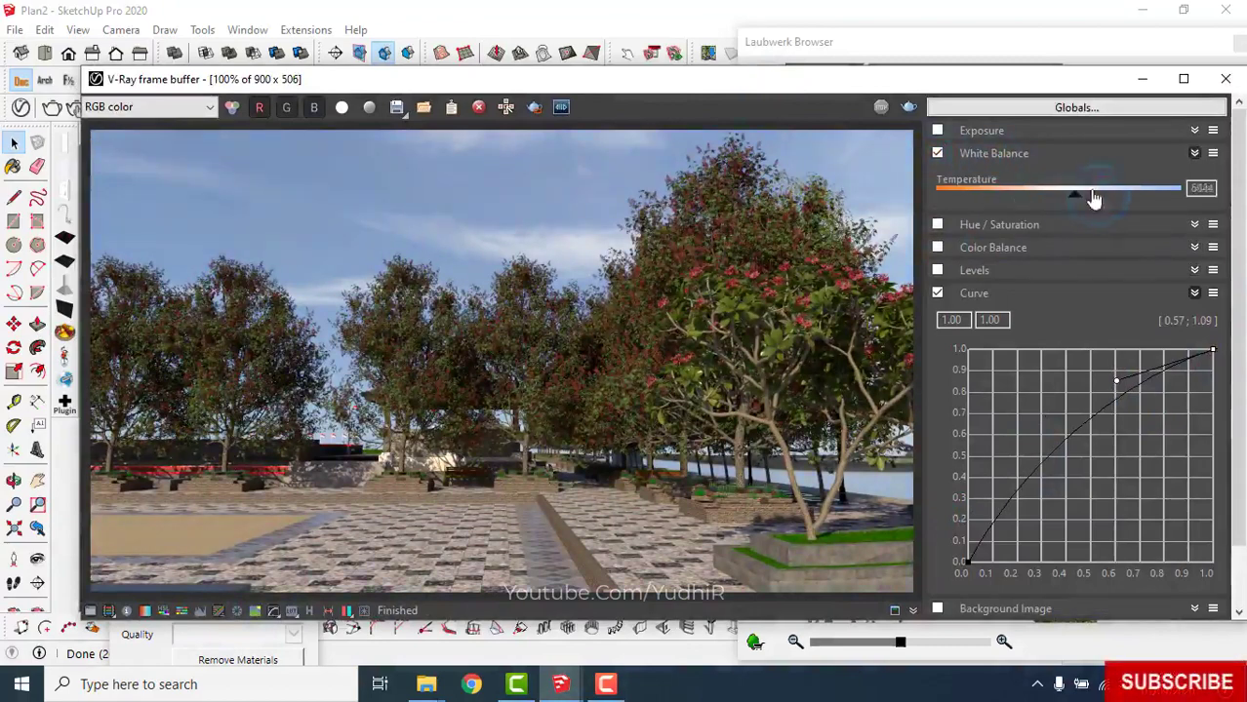
left_click_drag(1093, 198, 1161, 201)
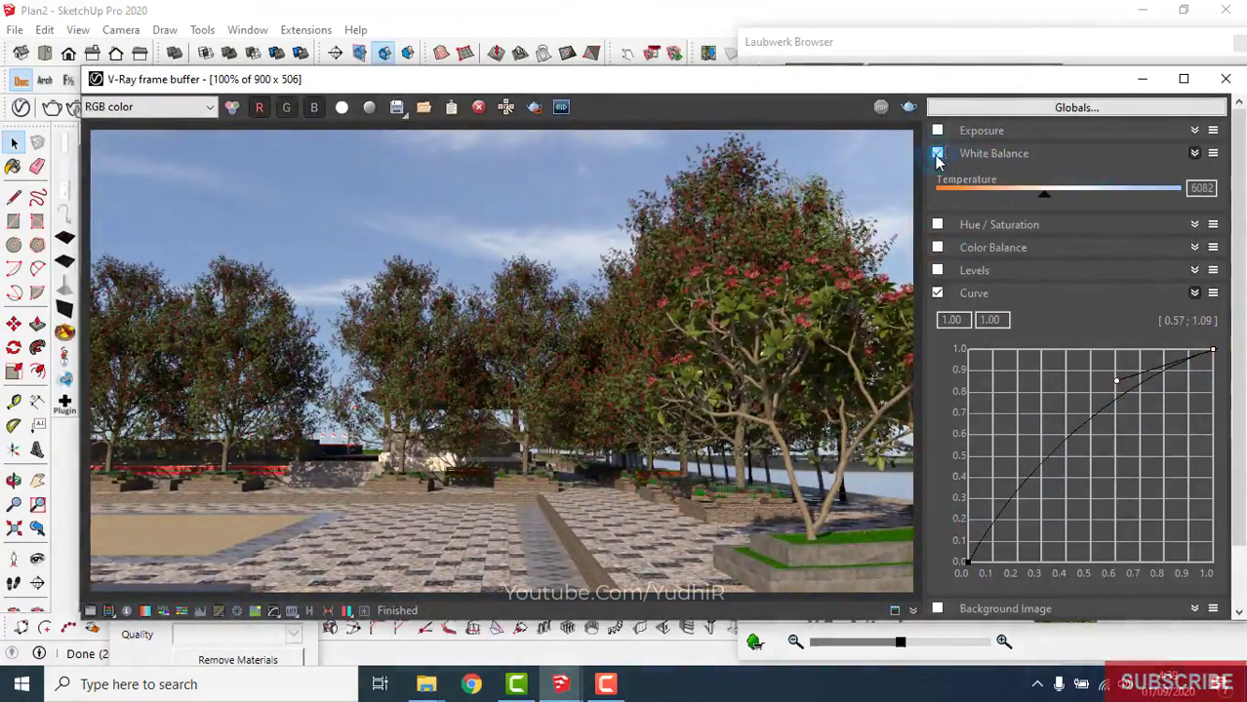
left_click(978, 131)
mouse_move(1044, 303)
left_mouse_down()
mouse_move(1171, 305)
mouse_move(1052, 307)
left_mouse_up()
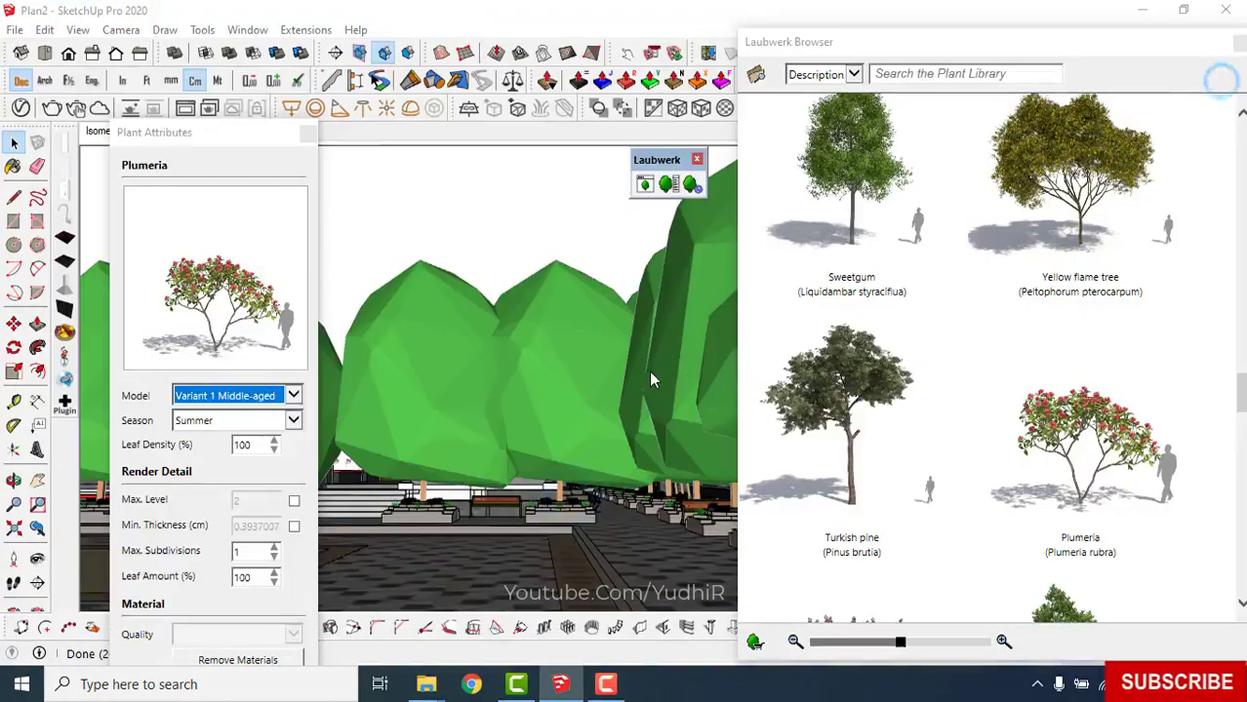
- Shrink the plant thumbnails, narrow the Laubwerk browser, and view the plaza from above
left_click_drag(899, 642, 880, 642)
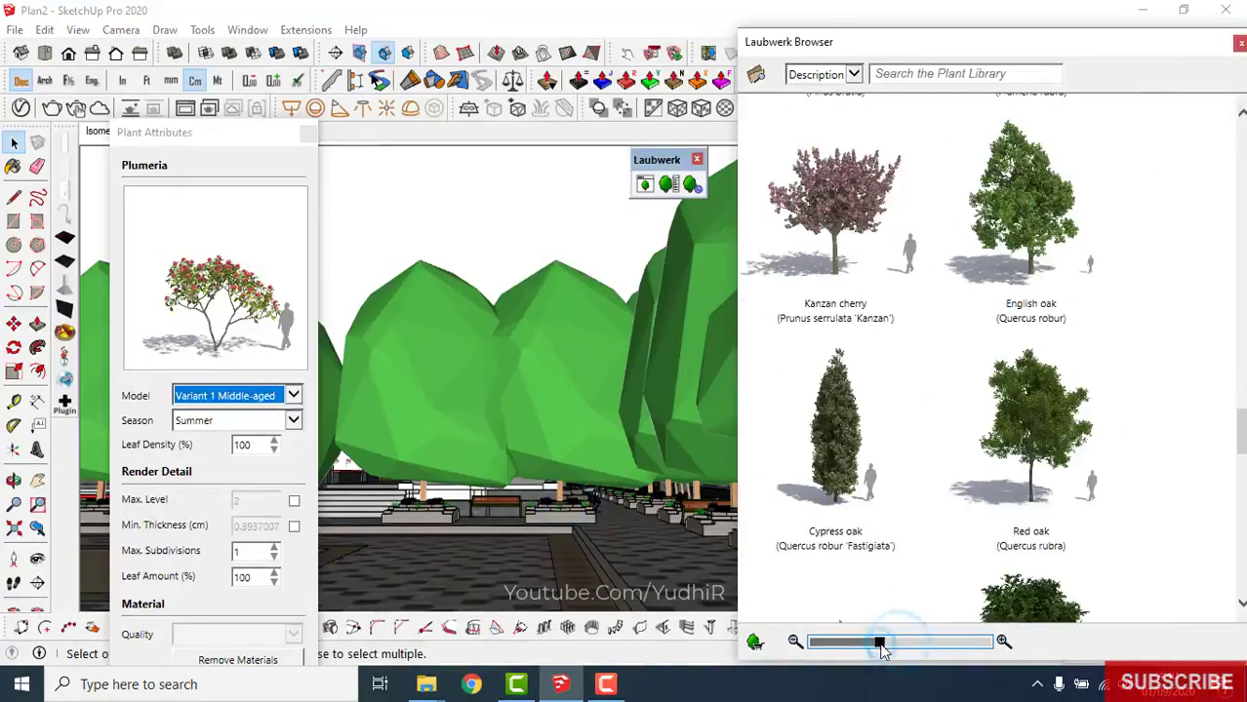
left_click_drag(738, 390, 821, 390)
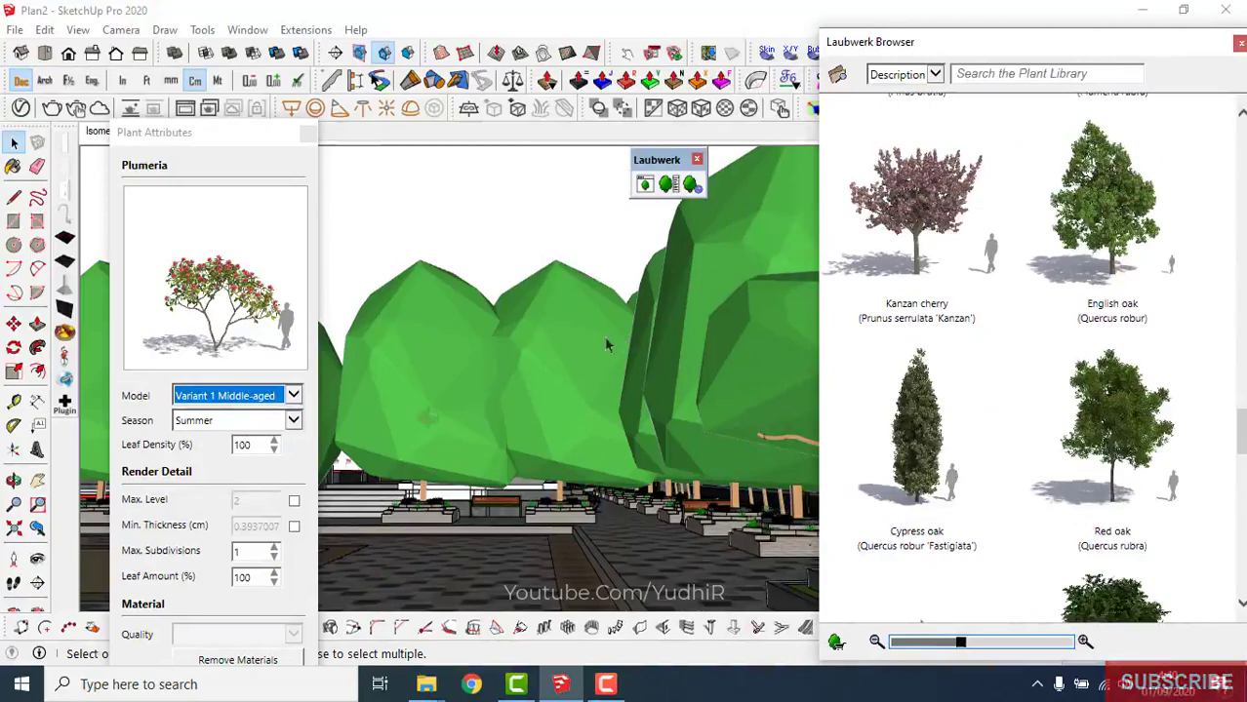
scroll(606, 344, "down", 5)
mouse_move(585, 370)
middle_mouse_down()
mouse_move(502, 436)
mouse_move(522, 244)
middle_mouse_up()
- Open a silver birch tree group for editing and select a birch inside it
left_click(522, 236)
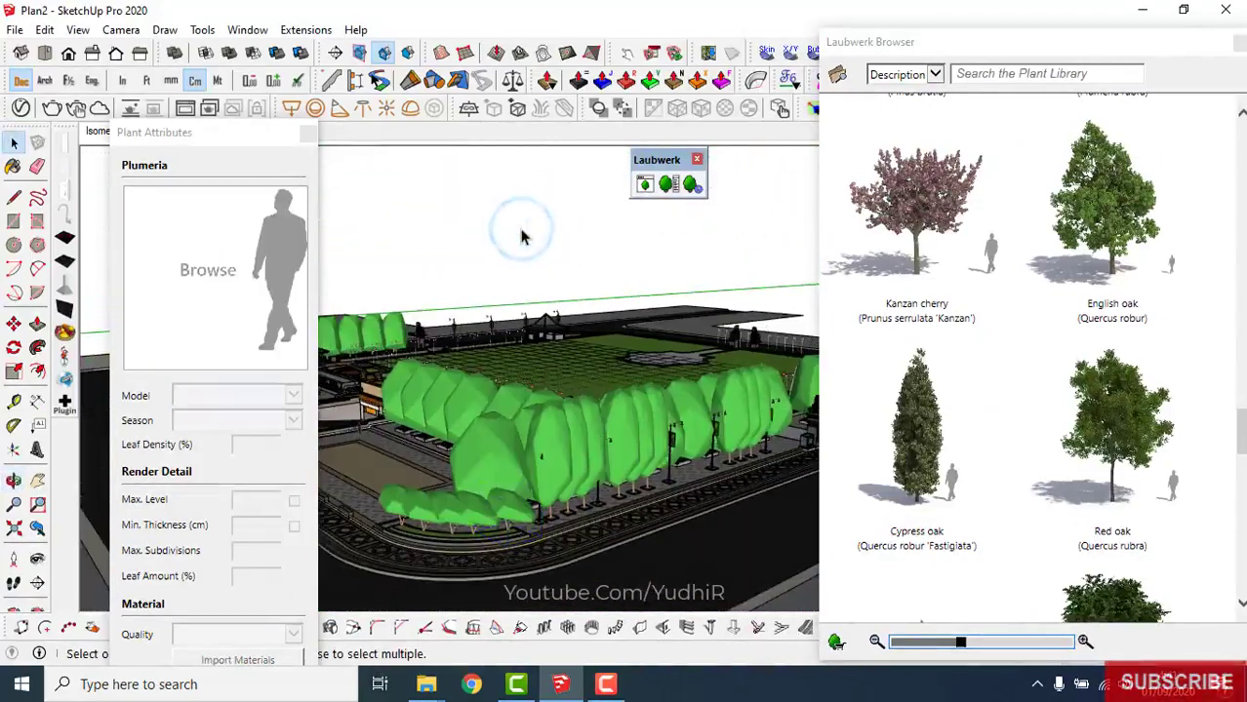
left_click(522, 512)
double_click(546, 443)
left_click(488, 442)
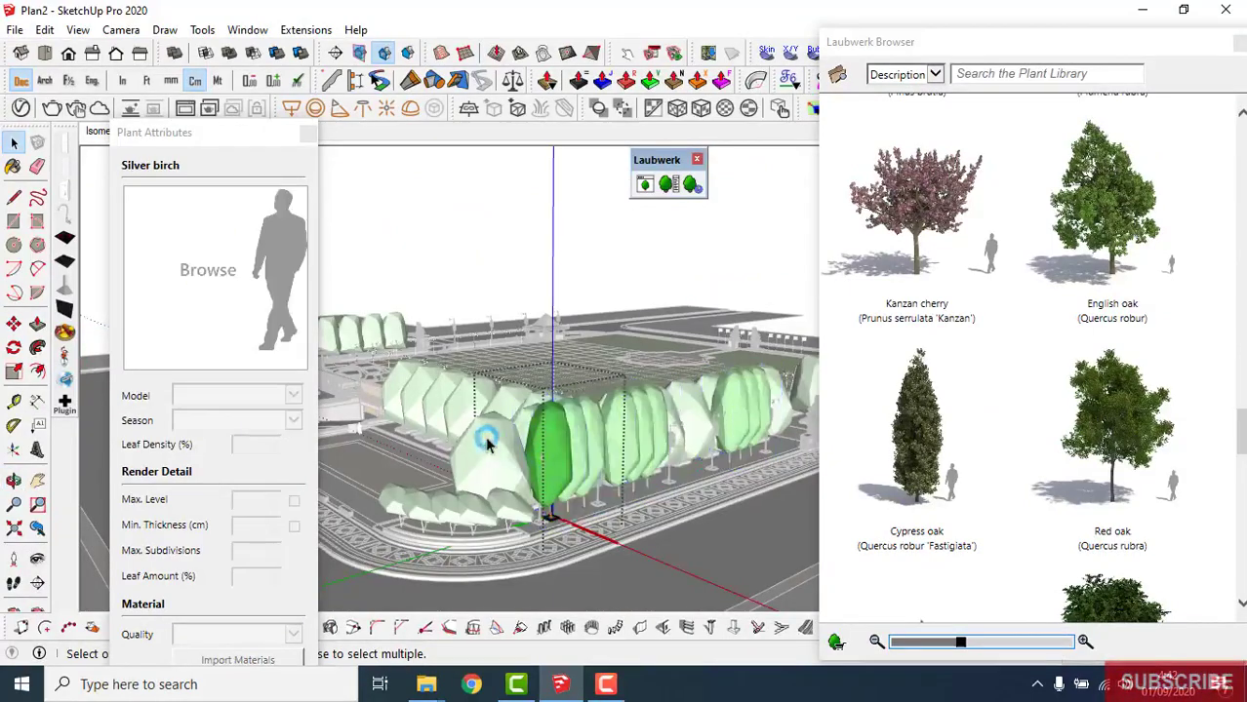